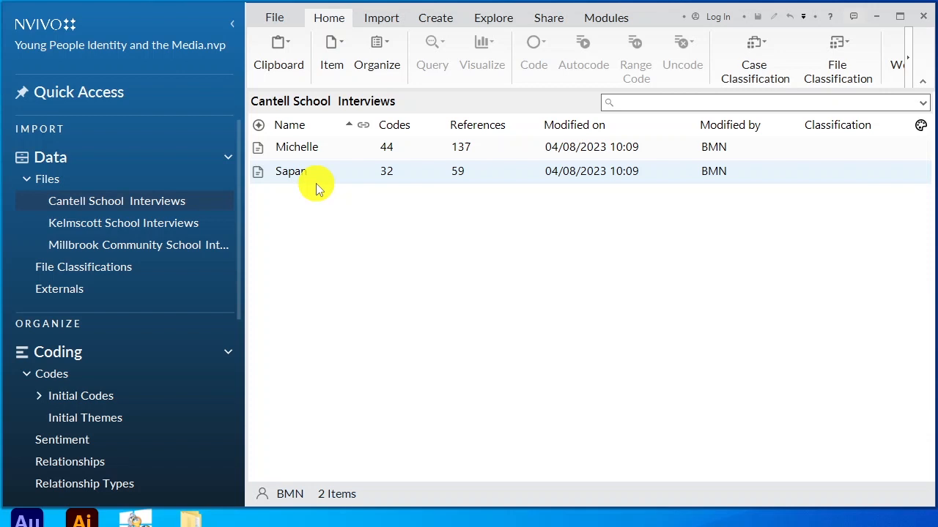
Open the first transcript in the Cantell School Interviews folder and skim through the interview text
{"action": "left_click", "coordinate": [284, 156]}
{"action": "double_click", "coordinate": [288, 150]}
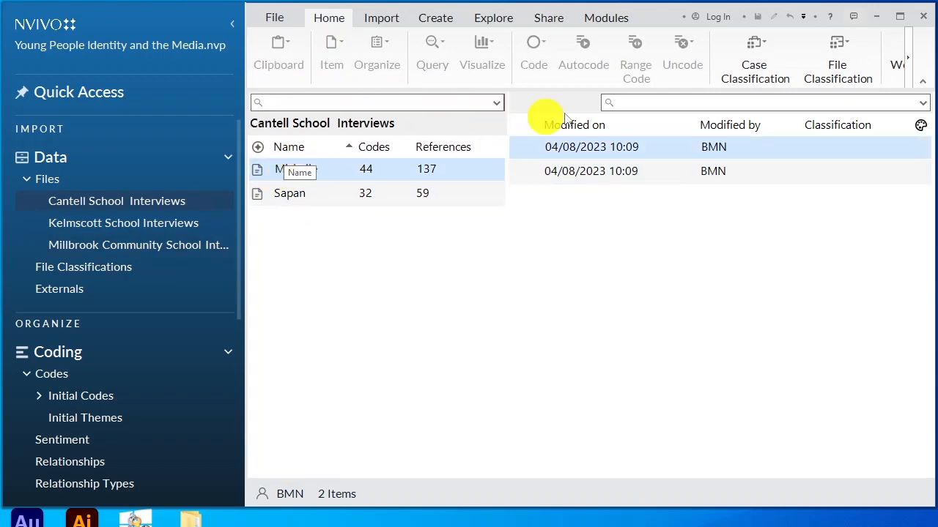
{"action": "scroll", "coordinate": [670, 219], "scroll_direction": "down", "scroll_amount": 5}
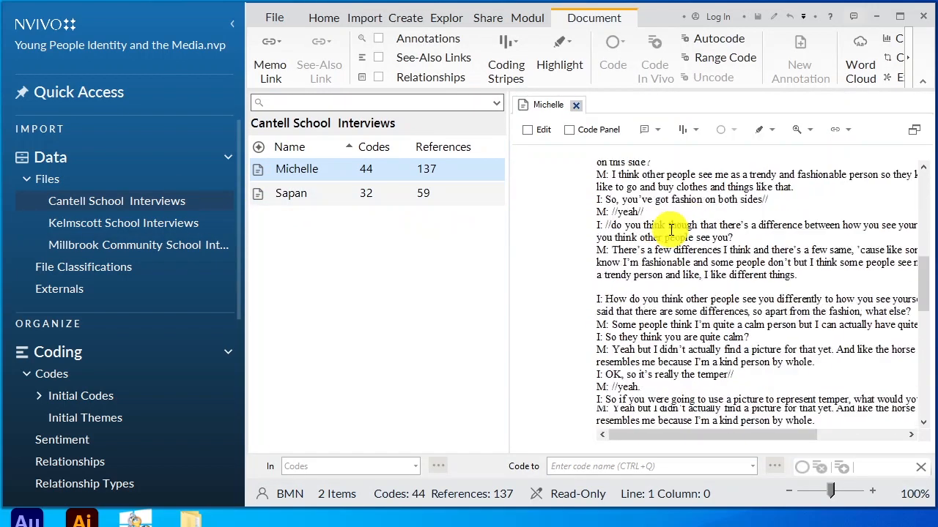
{"action": "scroll", "coordinate": [670, 231], "scroll_direction": "up", "scroll_amount": 5}
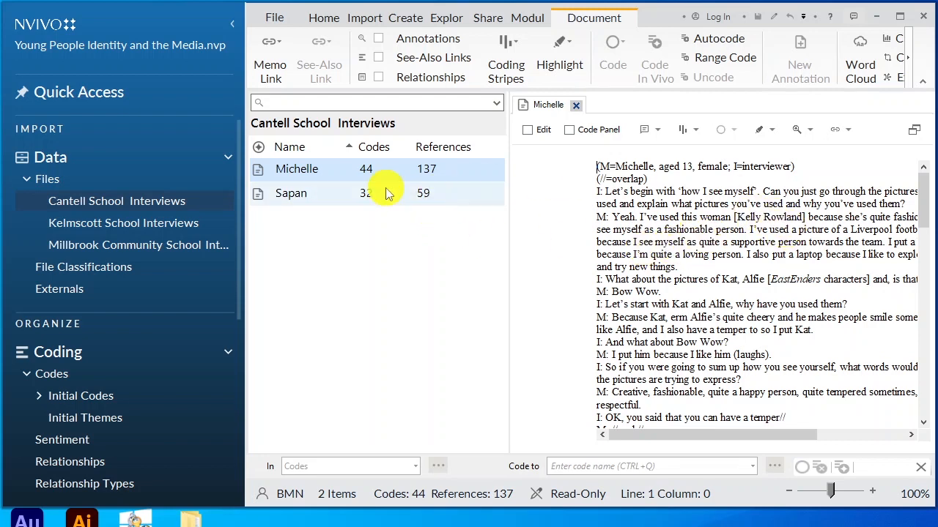
Generate a word frequency cloud of the whole first transcript, look over its words, and close the results
{"action": "right_click", "coordinate": [354, 170]}
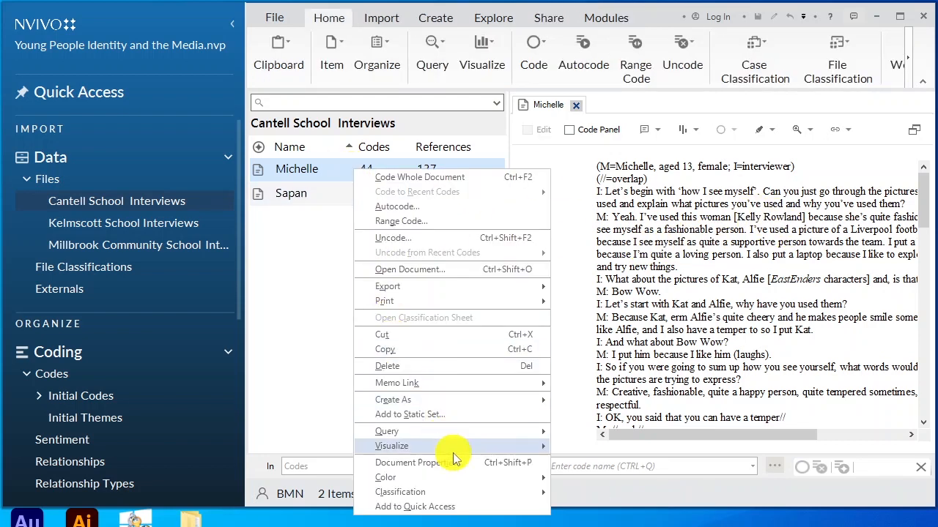
{"action": "mouse_move", "coordinate": [452, 445]}
{"action": "left_click", "coordinate": [608, 444]}
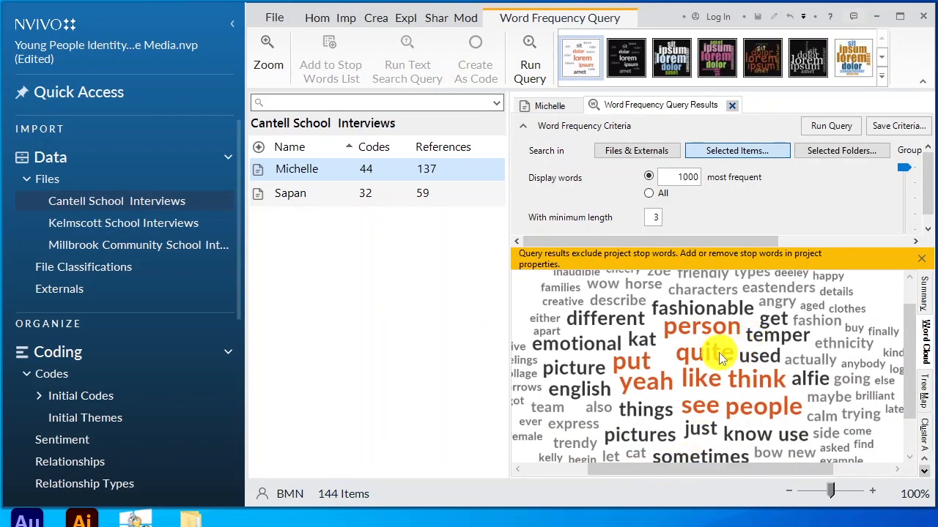
{"action": "scroll", "coordinate": [719, 357], "scroll_direction": "up", "scroll_amount": 1}
{"action": "scroll", "coordinate": [719, 352], "scroll_direction": "down", "scroll_amount": 3}
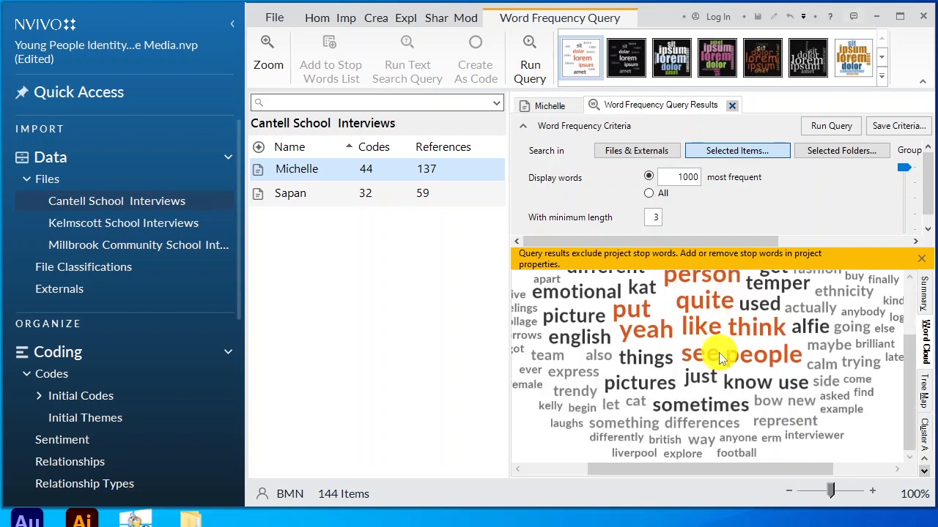
{"action": "scroll", "coordinate": [695, 395], "scroll_direction": "up", "scroll_amount": 3}
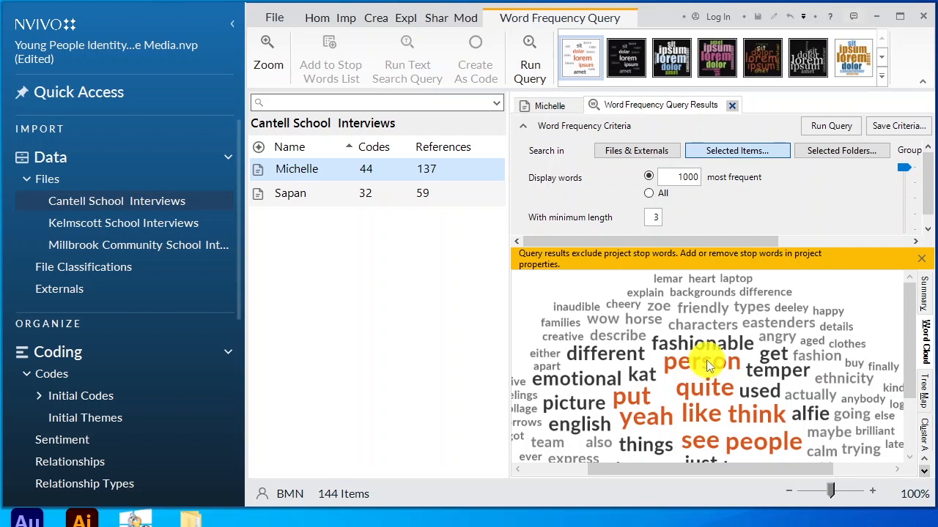
{"action": "left_click", "coordinate": [731, 105]}
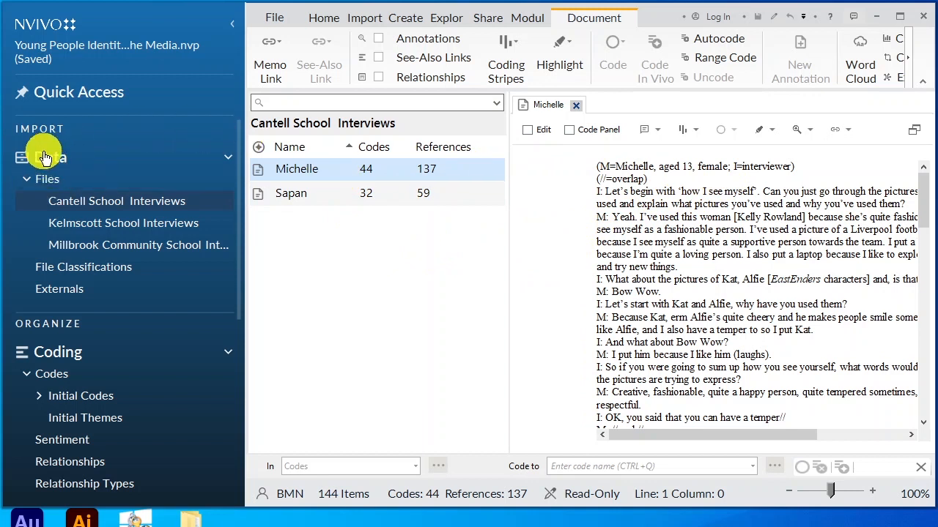
Start autocoding the first interview transcript by speaker name
{"action": "left_click", "coordinate": [306, 173]}
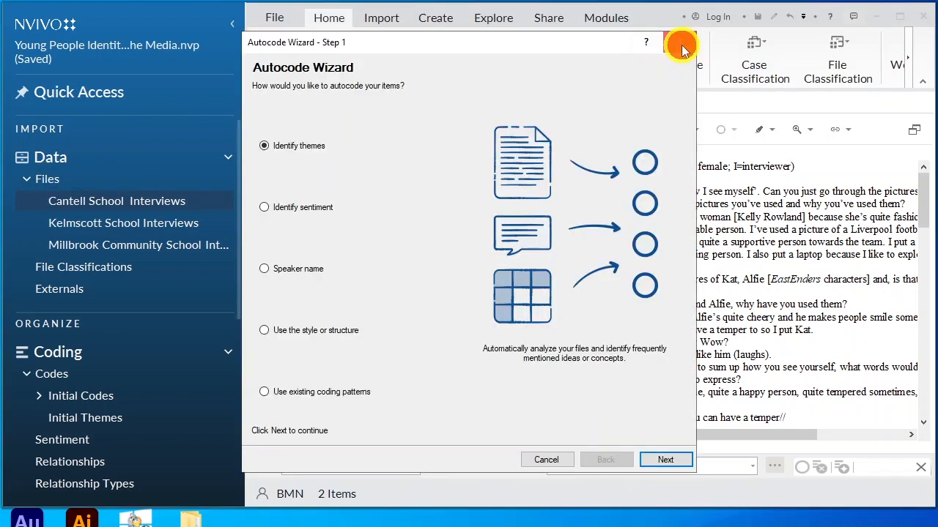
{"action": "left_click", "coordinate": [682, 45]}
{"action": "right_click", "coordinate": [382, 172]}
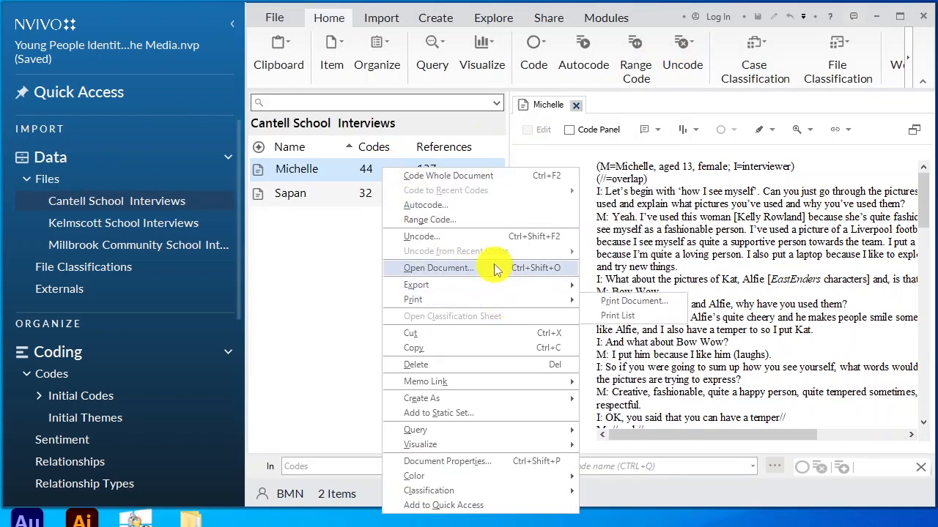
{"action": "left_click", "coordinate": [435, 205]}
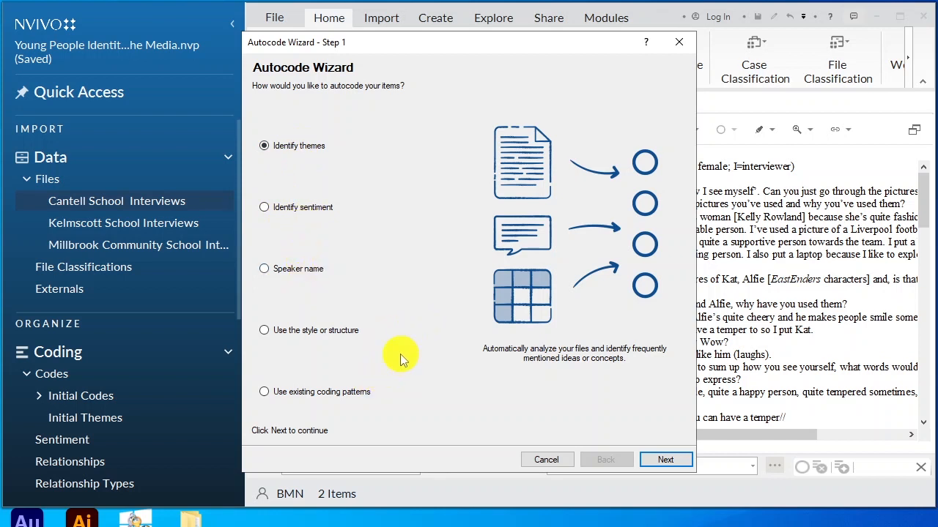
{"action": "left_click", "coordinate": [271, 275]}
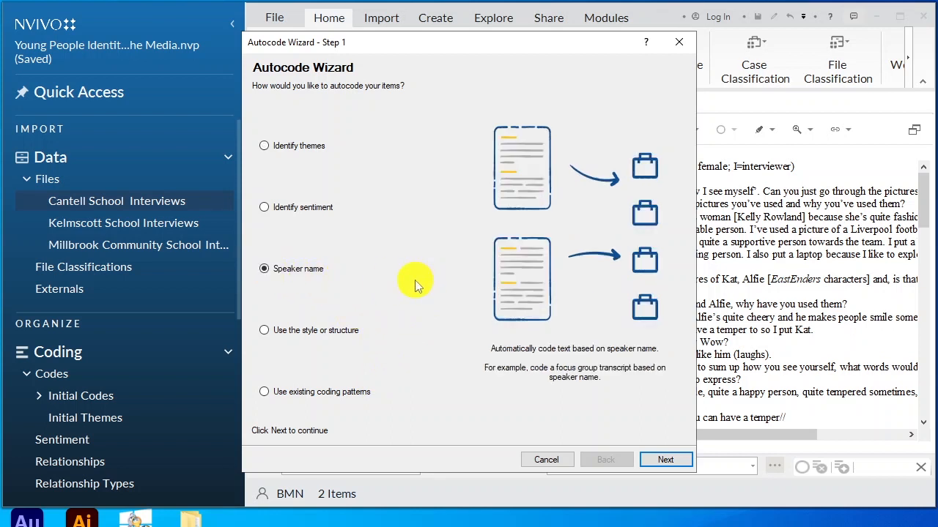
{"action": "left_click", "coordinate": [678, 455]}
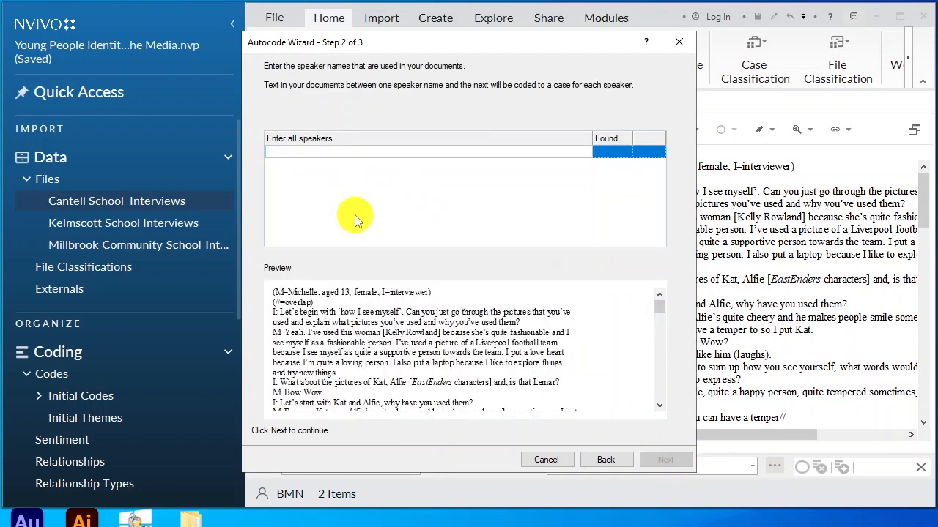
Enter I and M as the speakers used in the transcript and continue to the classification settings
{"action": "type", "text": "I"}
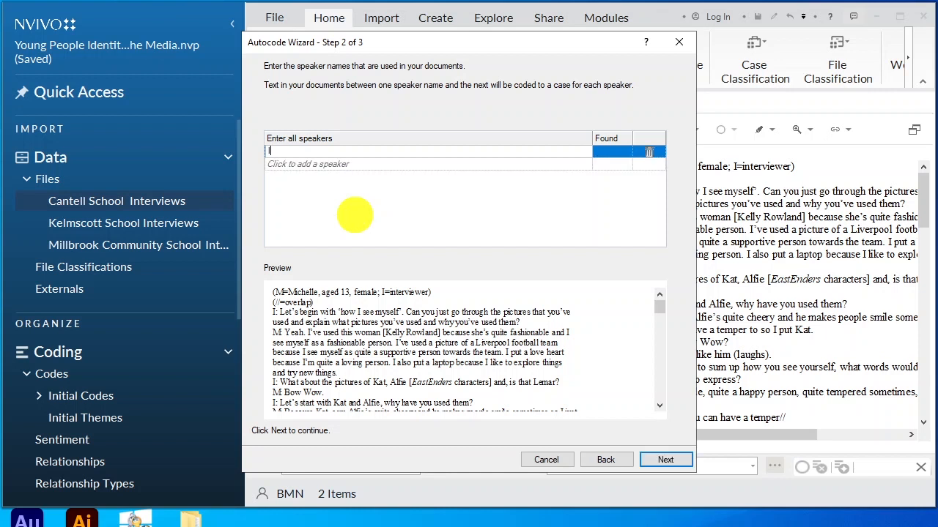
{"action": "left_click", "coordinate": [293, 161]}
{"action": "type", "text": "M"}
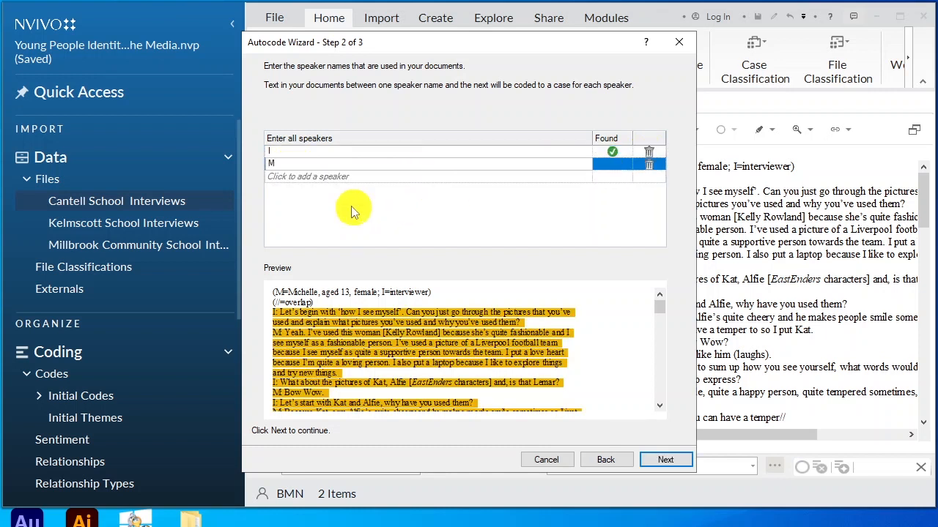
{"action": "key", "text": "Return"}
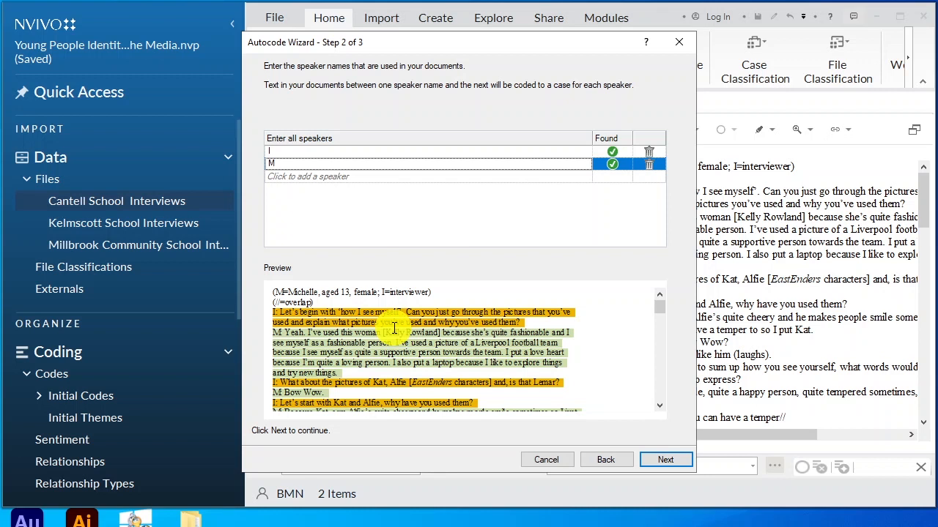
{"action": "left_click", "coordinate": [671, 460]}
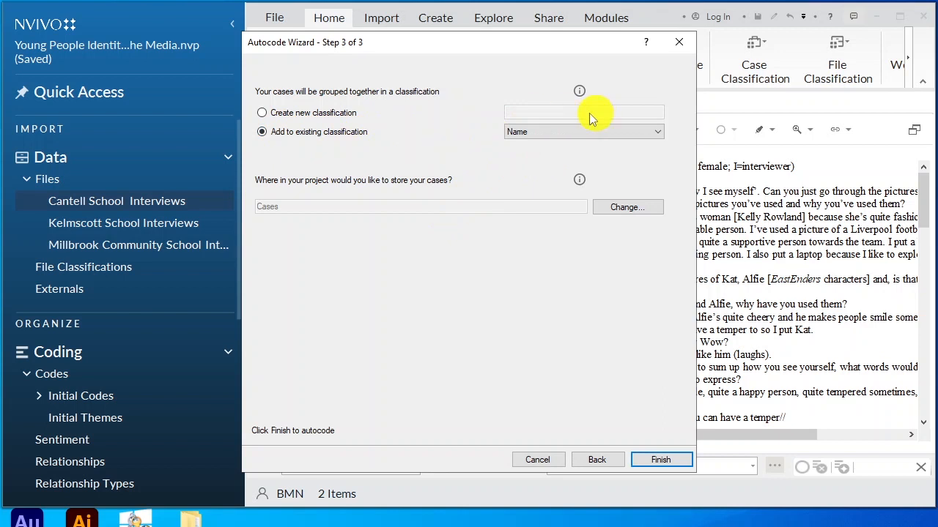
Create a new case classification named with the participant's first name plus "input" and finish the autocoding
{"action": "left_click", "coordinate": [263, 114]}
{"action": "left_click", "coordinate": [515, 111]}
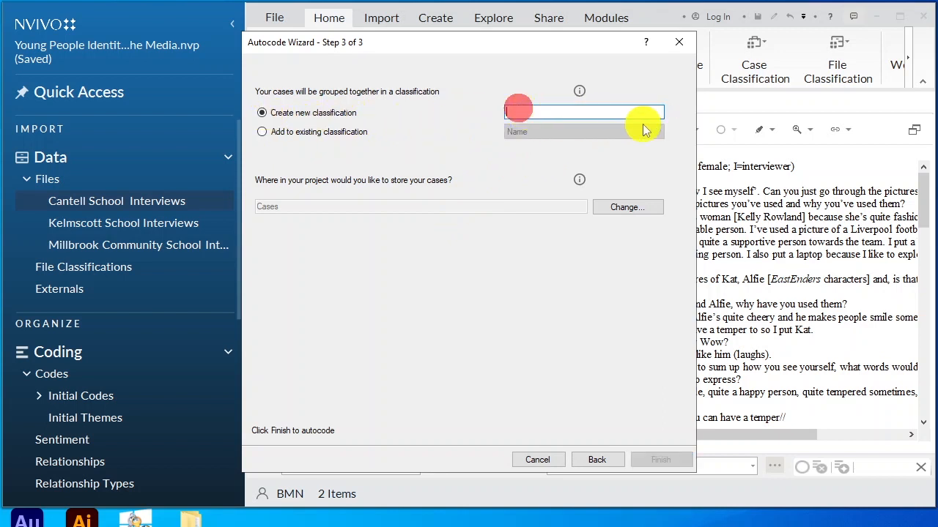
{"action": "type", "text": "Michele"}
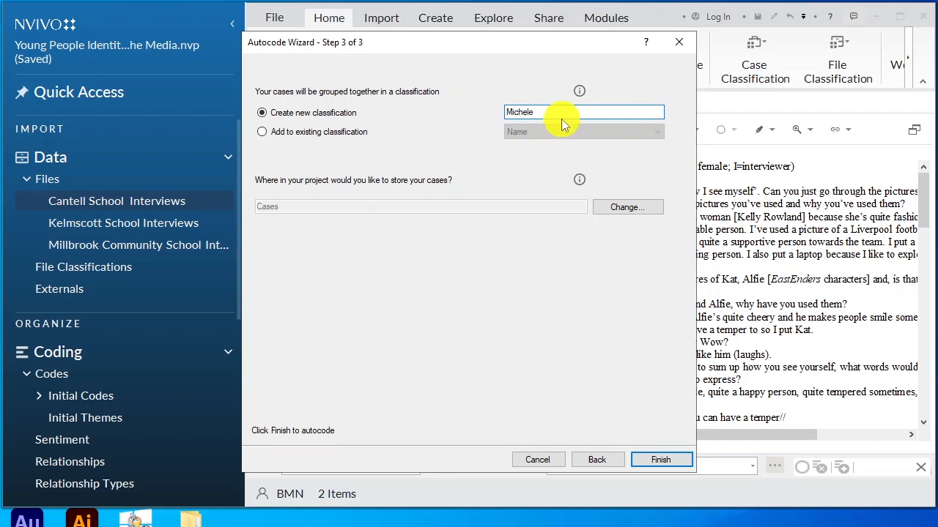
{"action": "type", "text": " input"}
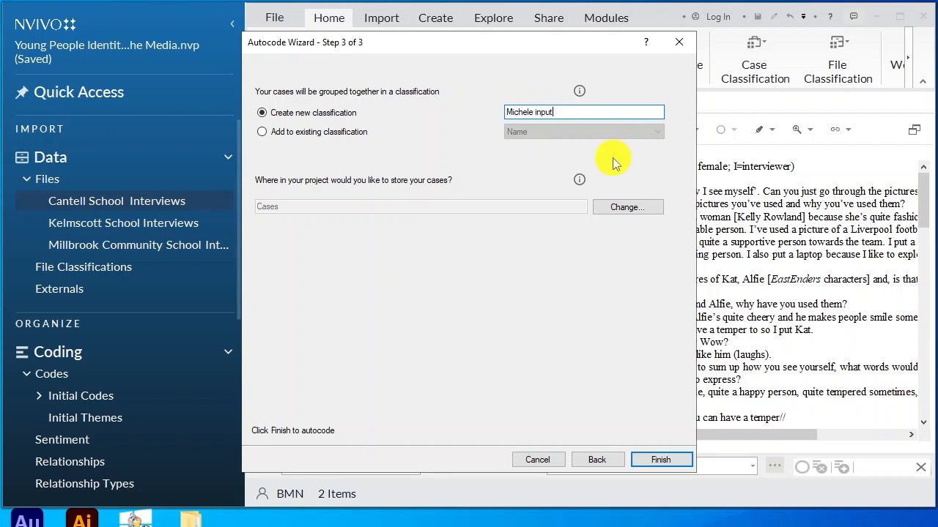
{"action": "left_click", "coordinate": [687, 456]}
Open the new case classification ending in "input" under Case Classifications and select its participant case M
{"action": "scroll", "coordinate": [157, 359], "scroll_direction": "down", "scroll_amount": 1}
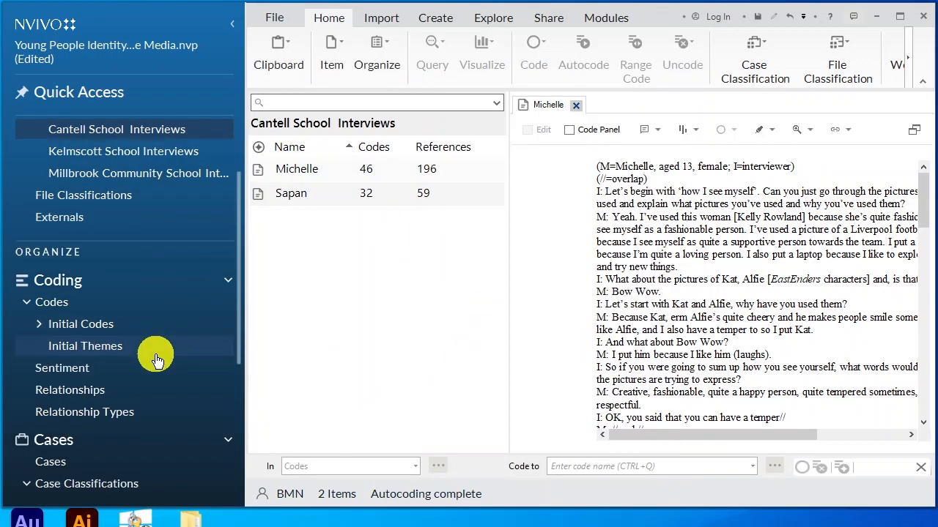
{"action": "scroll", "coordinate": [139, 366], "scroll_direction": "down", "scroll_amount": 2}
{"action": "scroll", "coordinate": [161, 220], "scroll_direction": "up", "scroll_amount": 1}
{"action": "scroll", "coordinate": [158, 268], "scroll_direction": "down", "scroll_amount": 1}
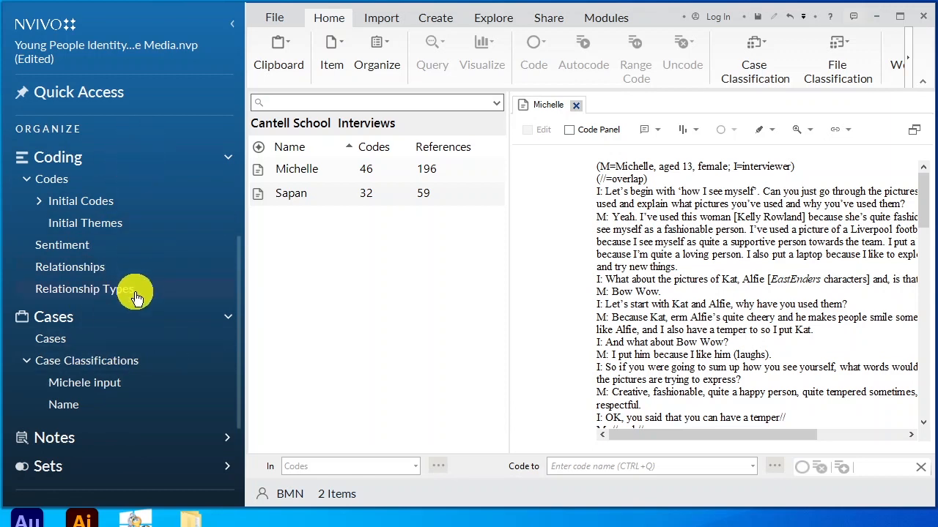
{"action": "left_click", "coordinate": [95, 395]}
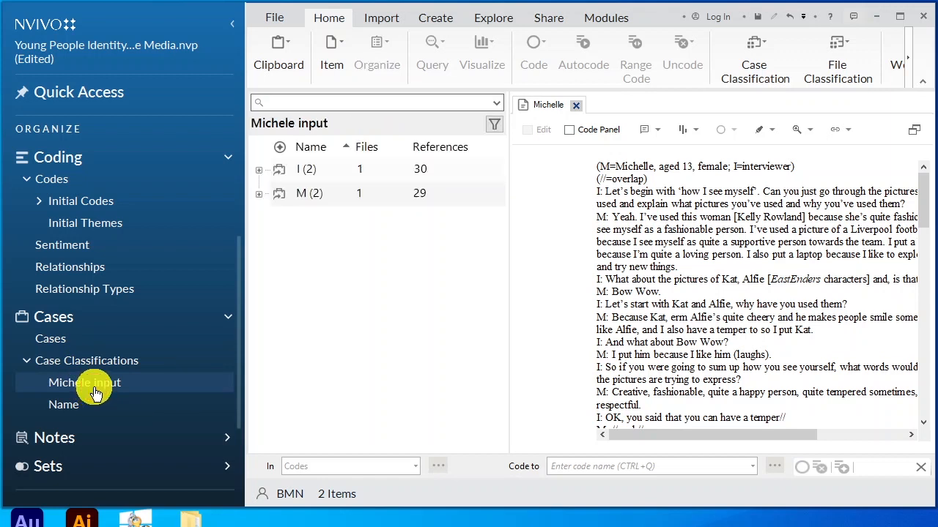
{"action": "left_click", "coordinate": [300, 199]}
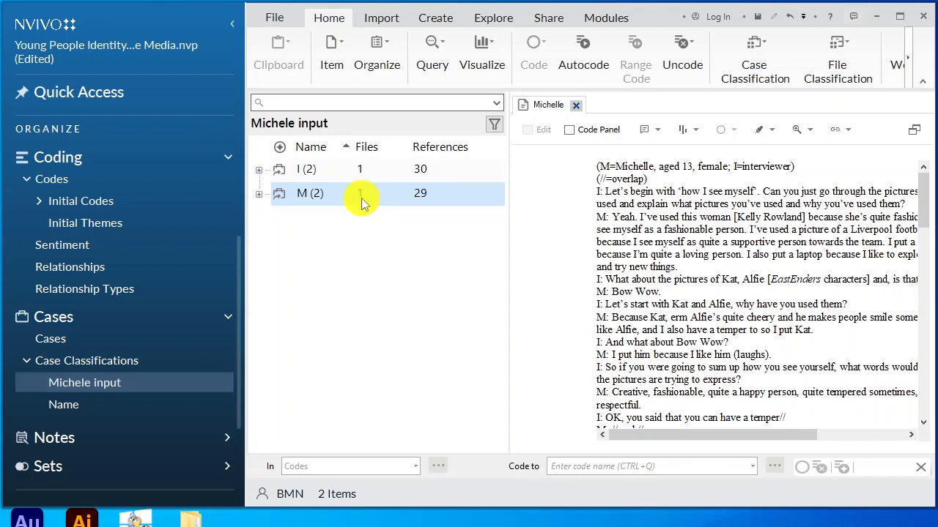
{"action": "left_click", "coordinate": [106, 388]}
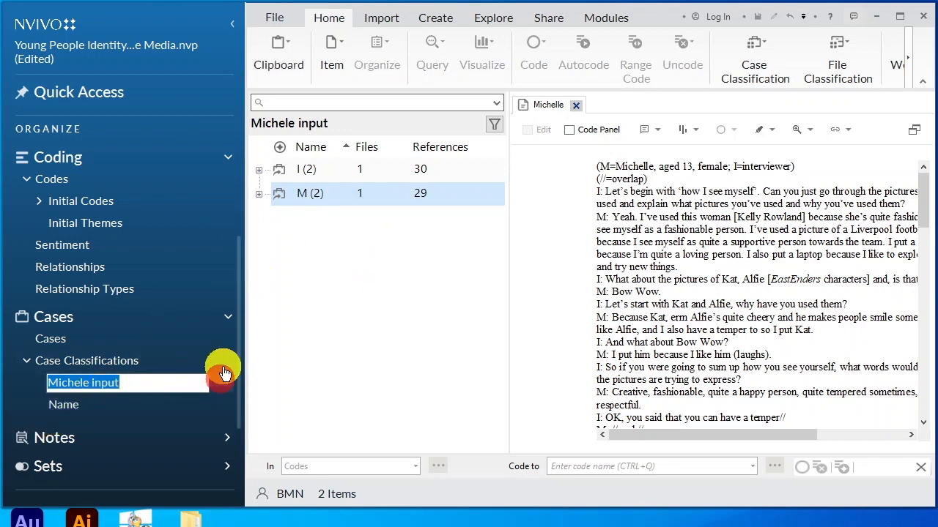
{"action": "left_click", "coordinate": [83, 363]}
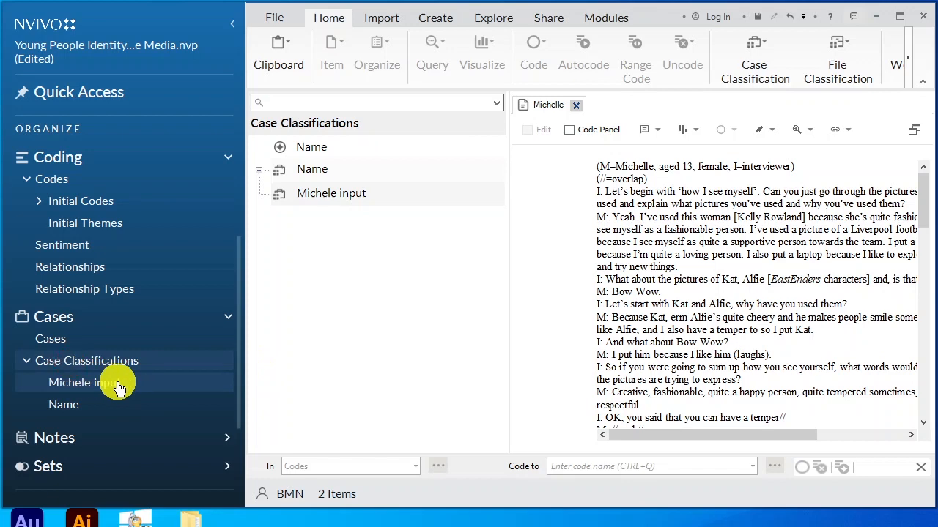
{"action": "left_click", "coordinate": [117, 388]}
Generate a word frequency cloud for the participant case M only and look over its words
{"action": "right_click", "coordinate": [392, 194]}
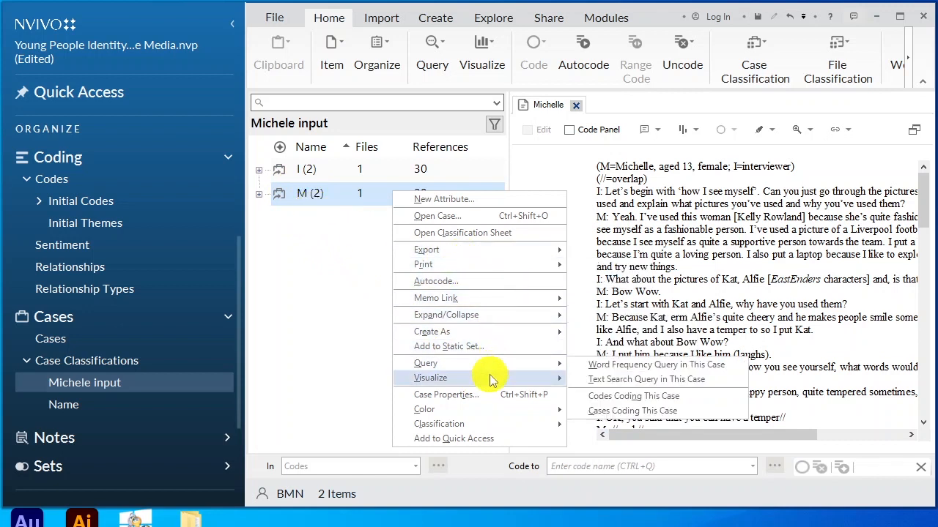
{"action": "mouse_move", "coordinate": [489, 374]}
{"action": "left_click", "coordinate": [631, 378]}
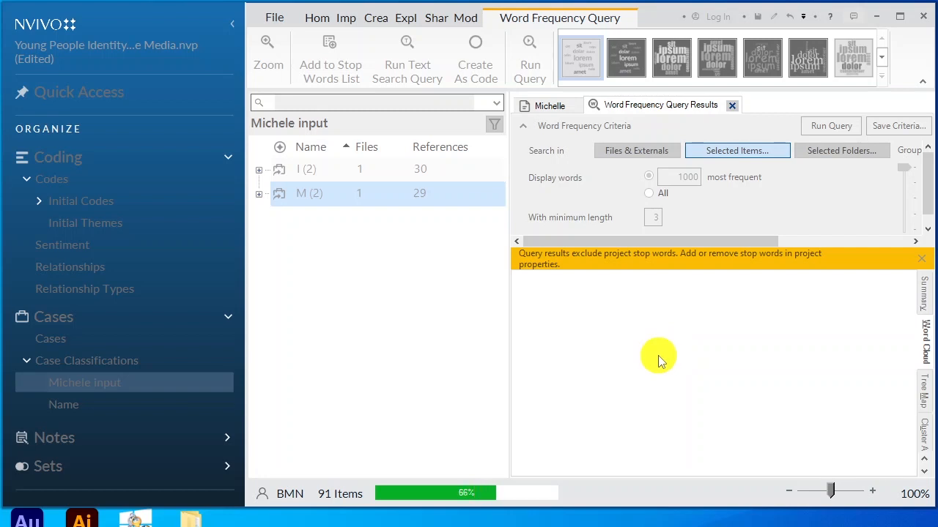
{"action": "scroll", "coordinate": [770, 385], "scroll_direction": "up", "scroll_amount": 1}
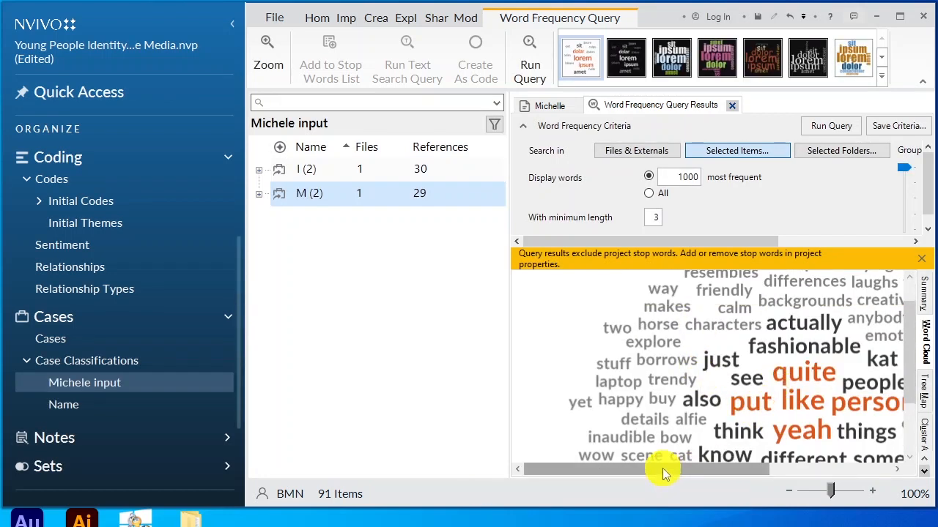
{"action": "left_click_drag", "start_coordinate": [664, 471], "coordinate": [710, 471]}
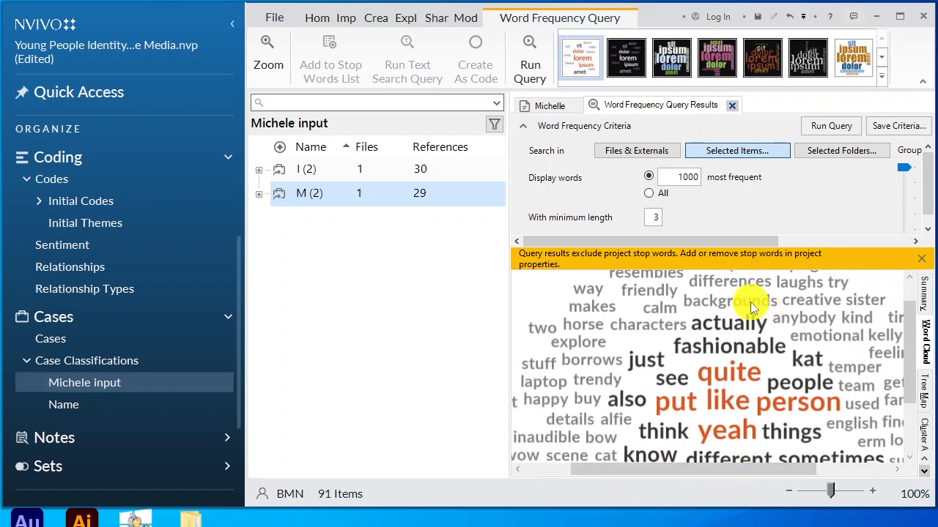
{"action": "scroll", "coordinate": [771, 340], "scroll_direction": "down", "scroll_amount": 1}
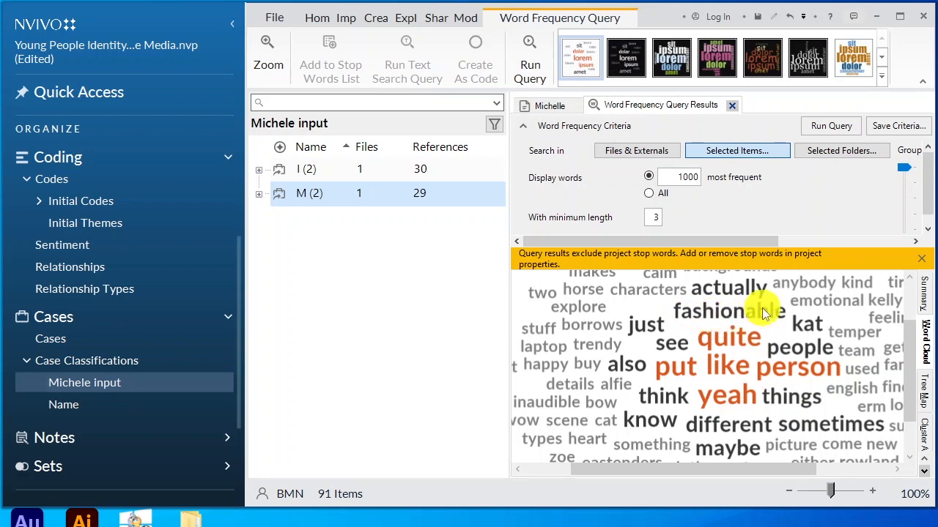
{"action": "scroll", "coordinate": [787, 321], "scroll_direction": "right", "scroll_amount": 2}
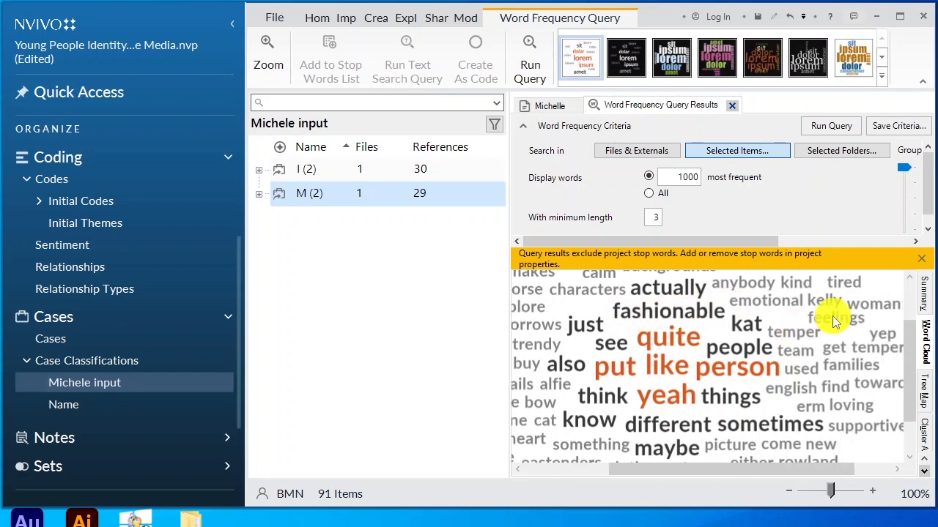
{"action": "scroll", "coordinate": [707, 360], "scroll_direction": "down", "scroll_amount": 1}
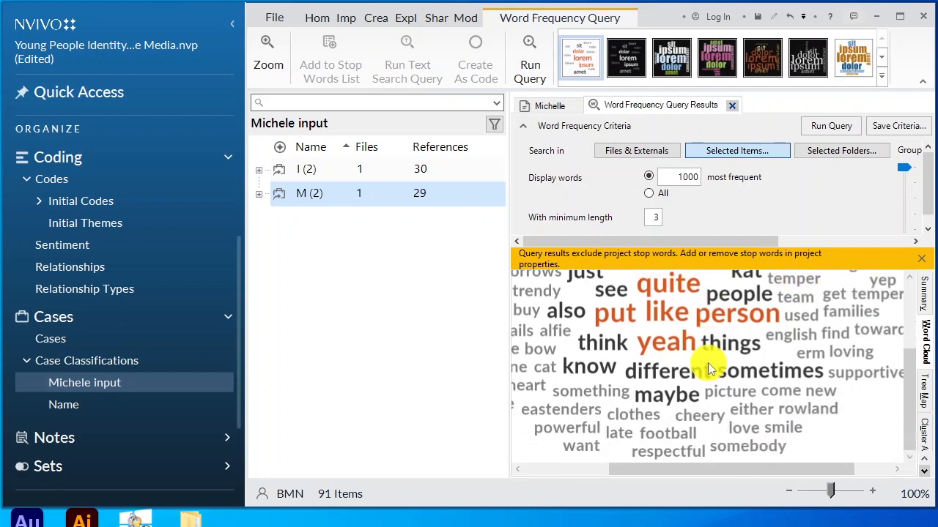
{"action": "scroll", "coordinate": [708, 360], "scroll_direction": "up", "scroll_amount": 3}
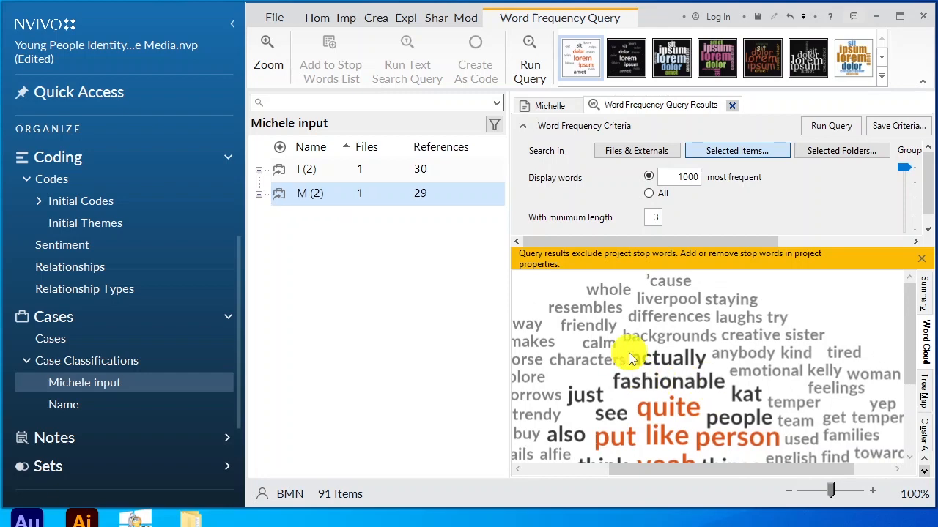
Export the word cloud as a PNG file named with the participant's first name
{"action": "key", "text": "ctrl+shift+e"}
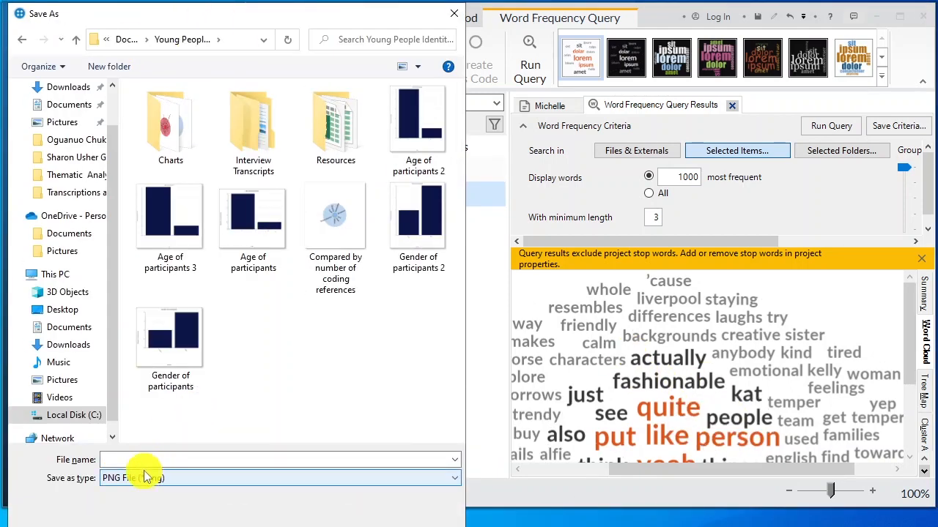
{"action": "left_click", "coordinate": [144, 464]}
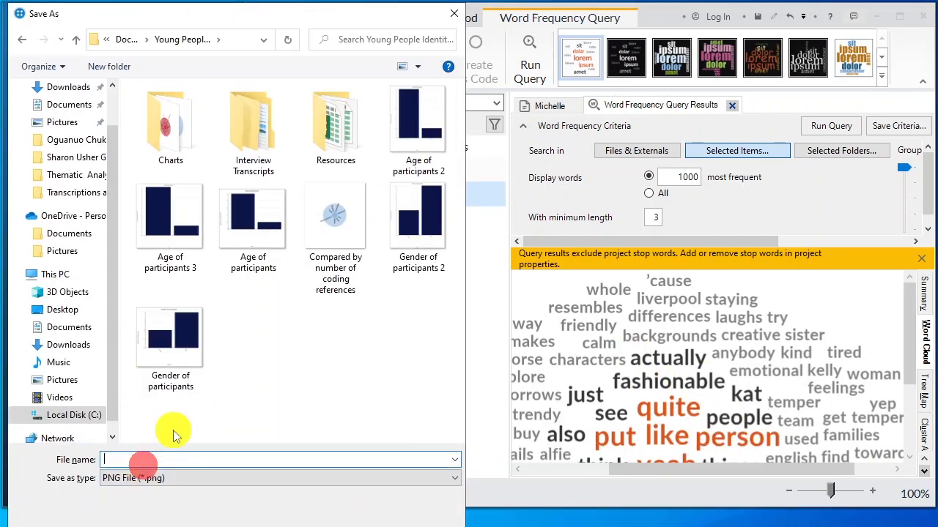
{"action": "type", "text": "Michele input"}
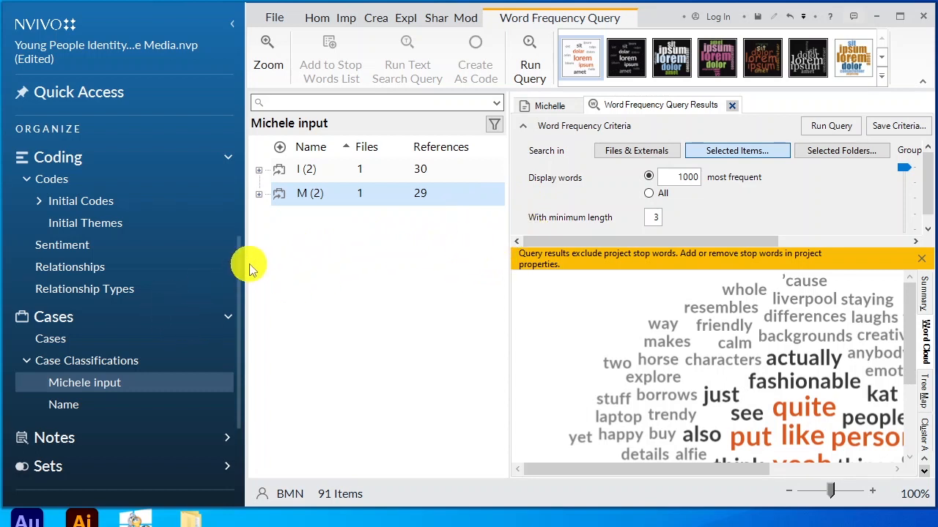
Open the case classification called Name and expand the attributes of its fourth listed case
{"action": "left_click_drag", "start_coordinate": [240, 273], "coordinate": [244, 289]}
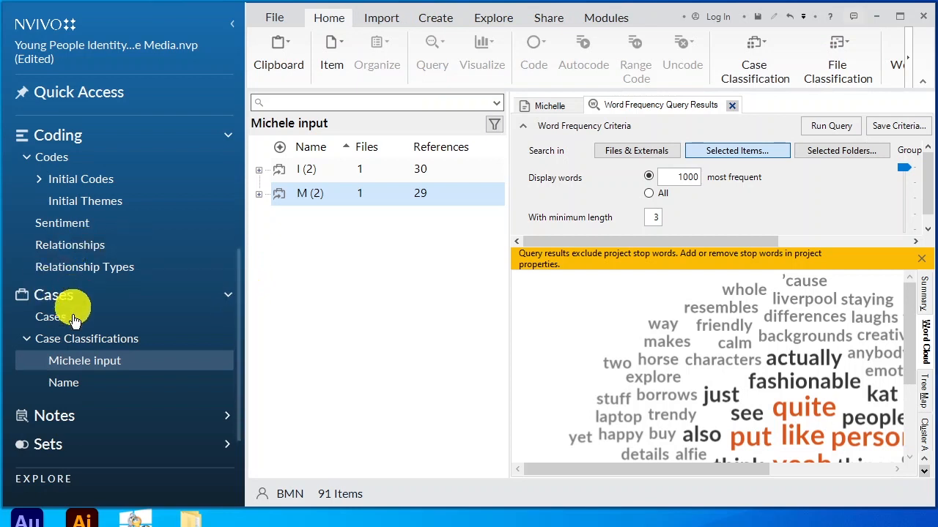
{"action": "left_click", "coordinate": [50, 317]}
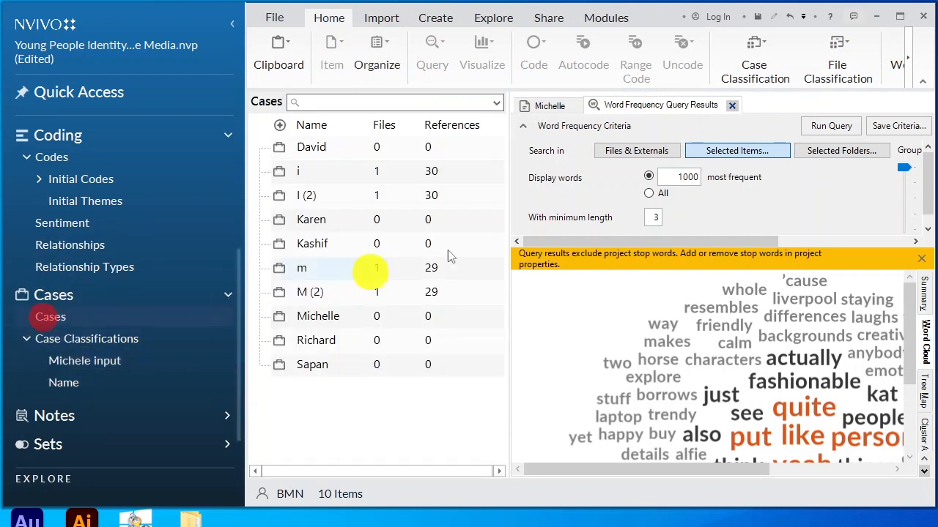
{"action": "left_click", "coordinate": [73, 379]}
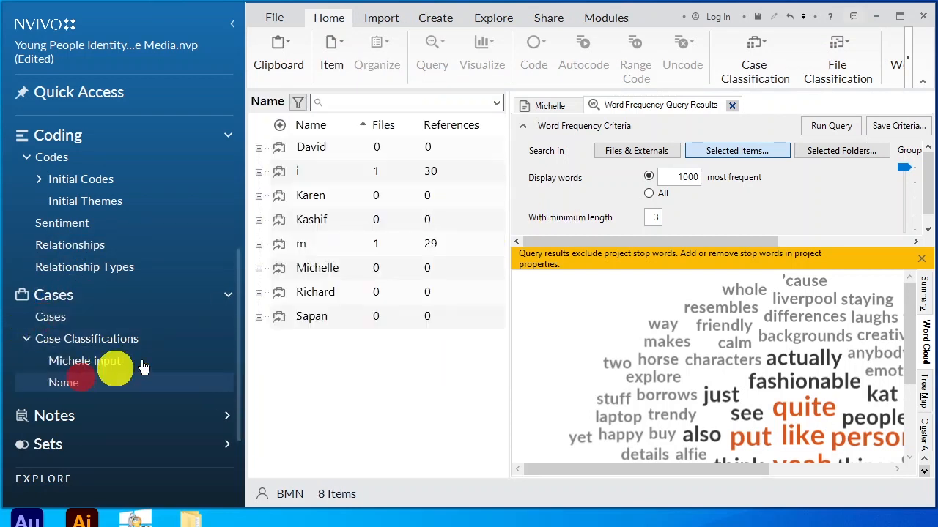
{"action": "left_click", "coordinate": [259, 219]}
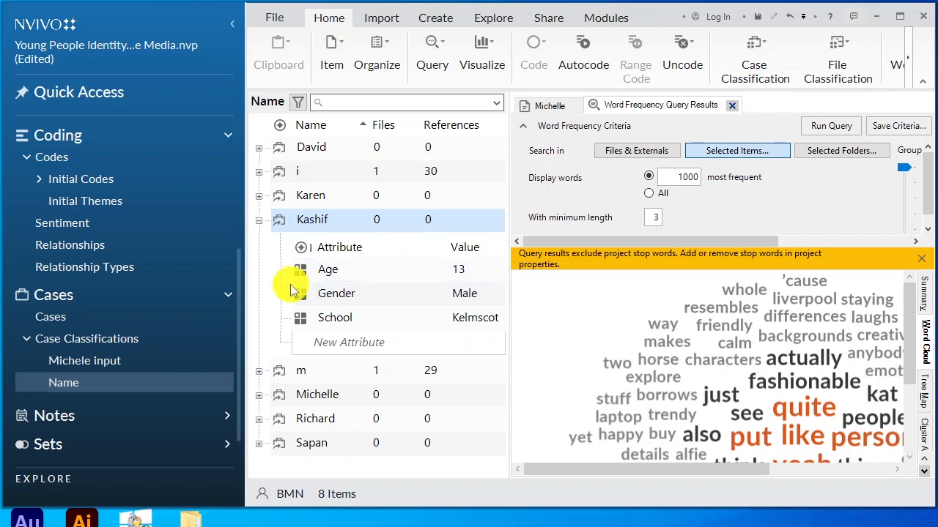
Chart the cases by their Age attribute value and inspect the individual bars
{"action": "right_click", "coordinate": [402, 274]}
{"action": "mouse_move", "coordinate": [530, 374]}
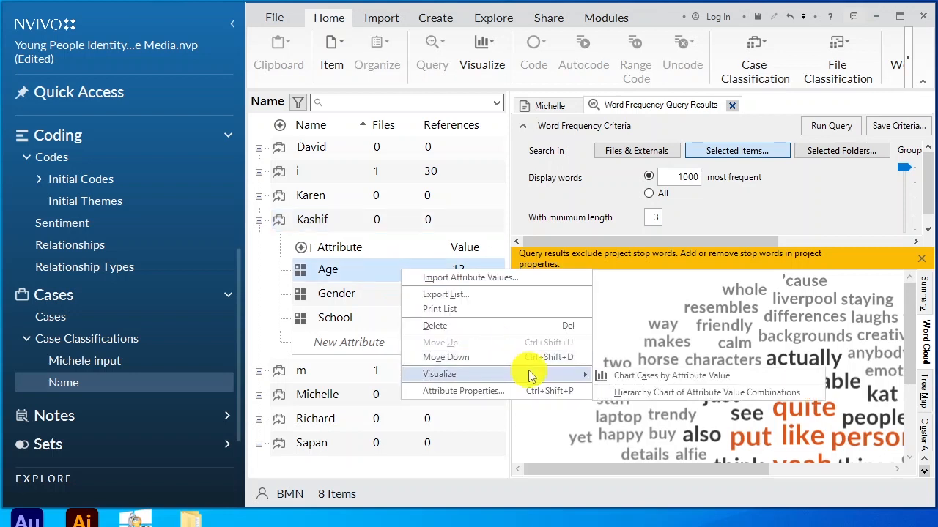
{"action": "left_click", "coordinate": [628, 375]}
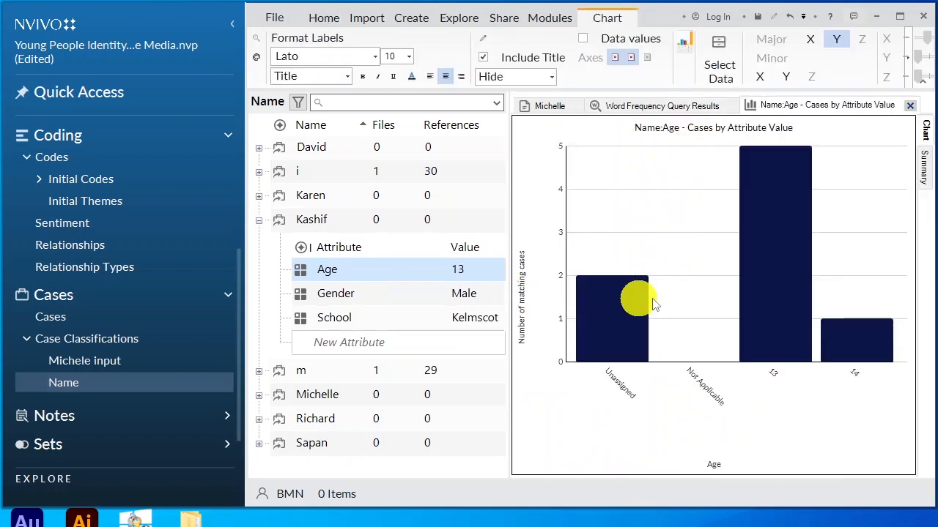
{"action": "mouse_move", "coordinate": [809, 284]}
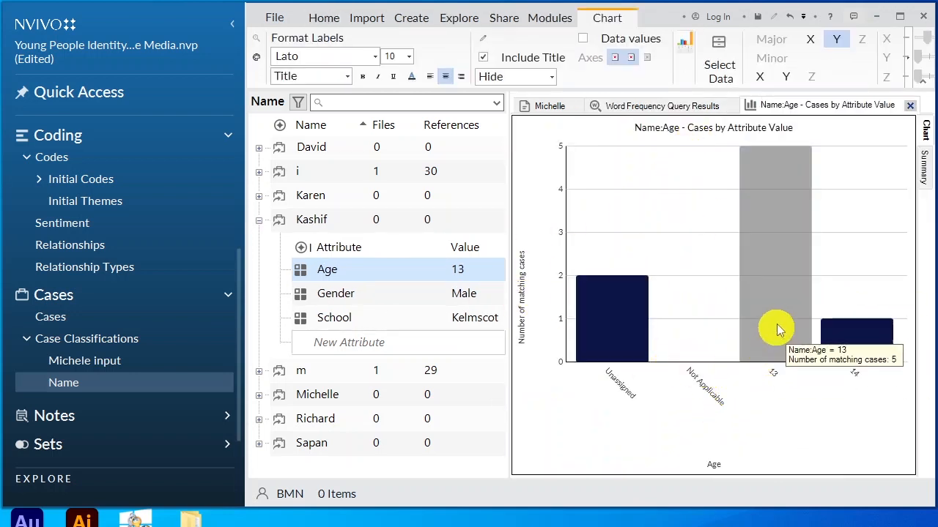
{"action": "mouse_move", "coordinate": [785, 269]}
{"action": "mouse_move", "coordinate": [827, 343]}
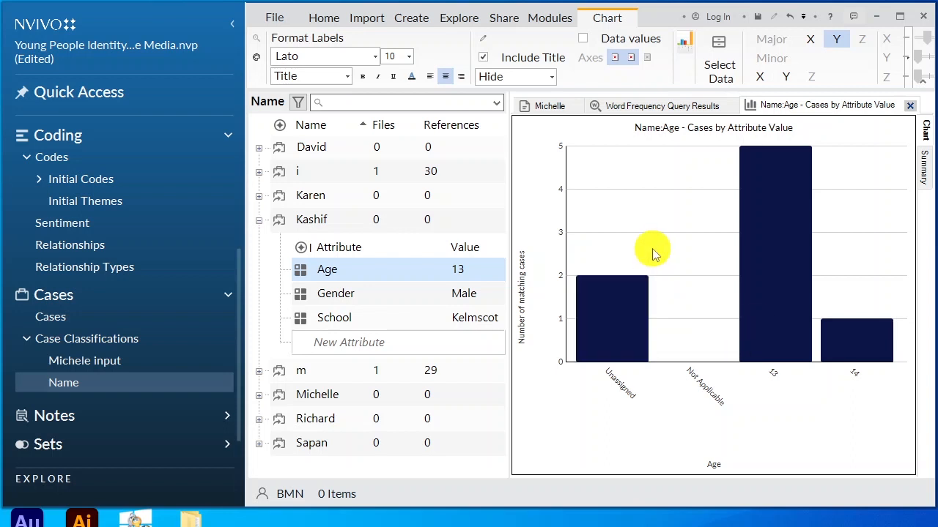
Limit the age chart's X-axis to all attribute values except 'Unassigned' and 'Not Applicable', and inspect the bars
{"action": "right_click", "coordinate": [624, 229]}
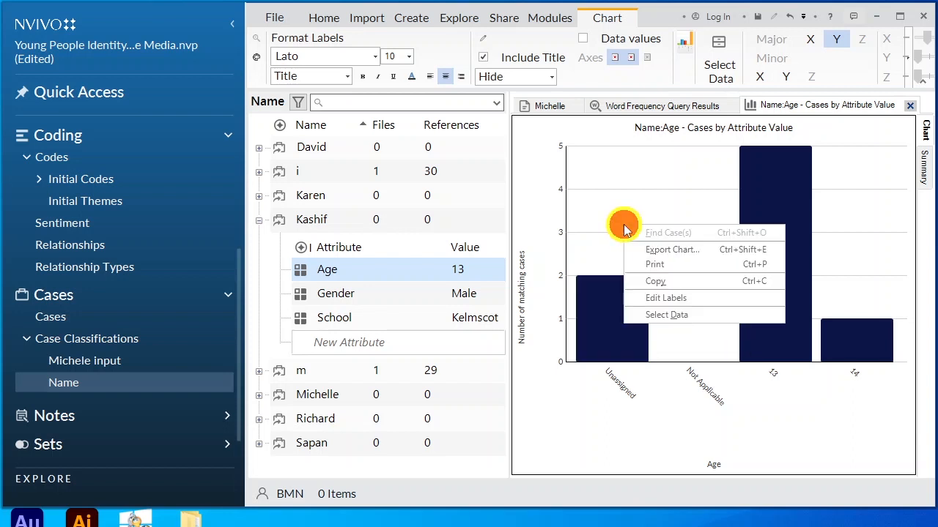
{"action": "left_click", "coordinate": [670, 314]}
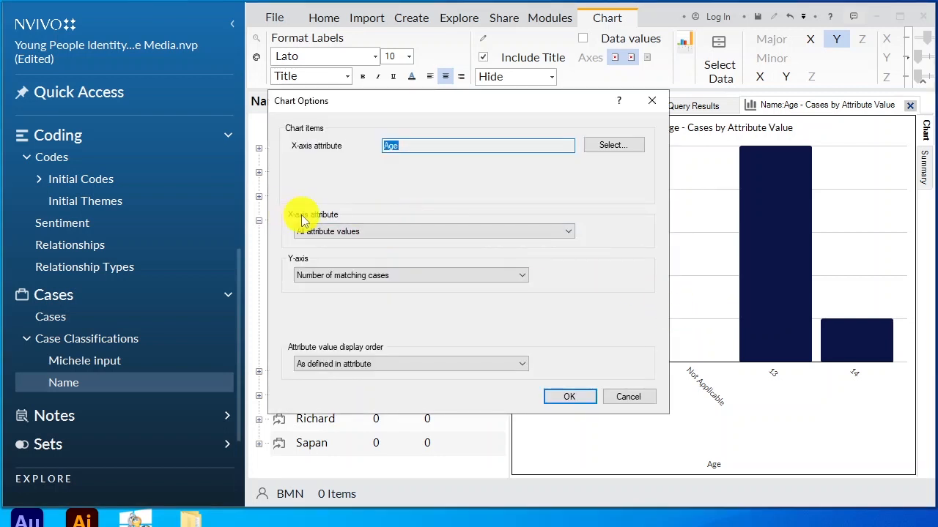
{"action": "left_click", "coordinate": [432, 233]}
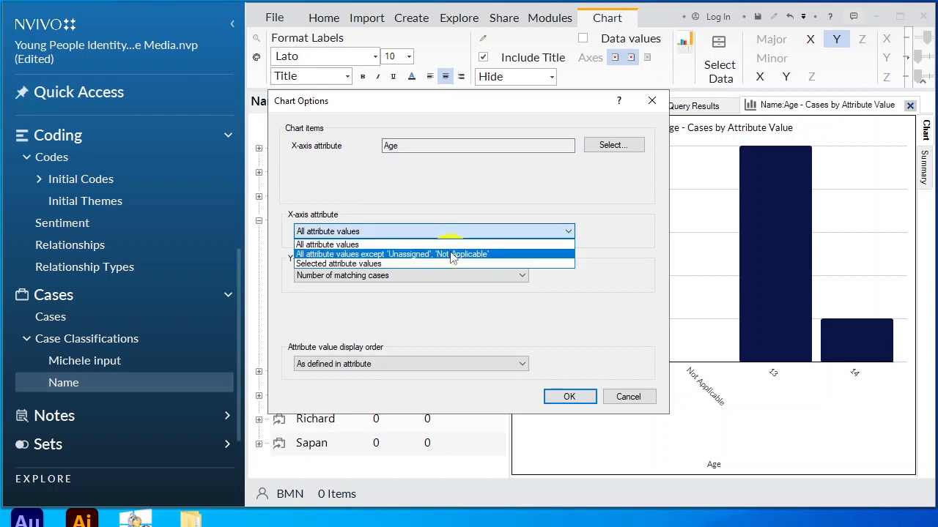
{"action": "left_click", "coordinate": [452, 255]}
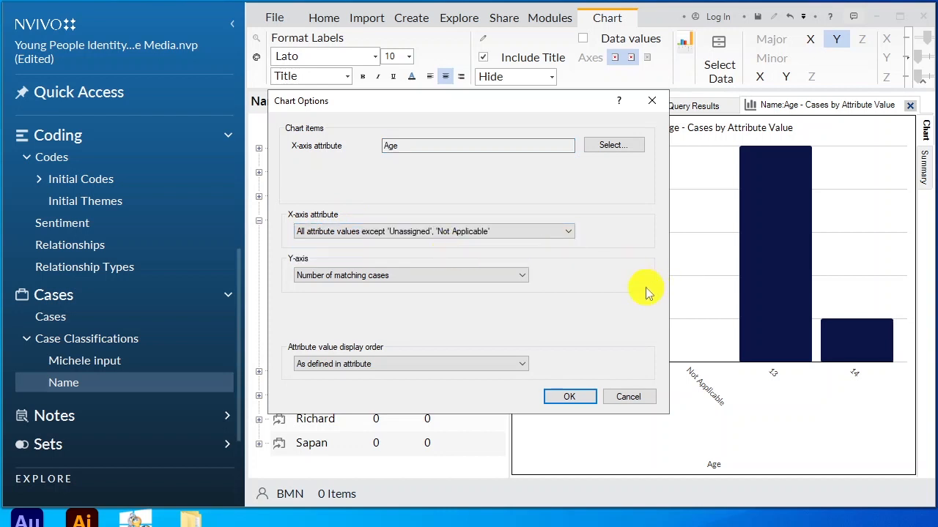
{"action": "left_click", "coordinate": [570, 397]}
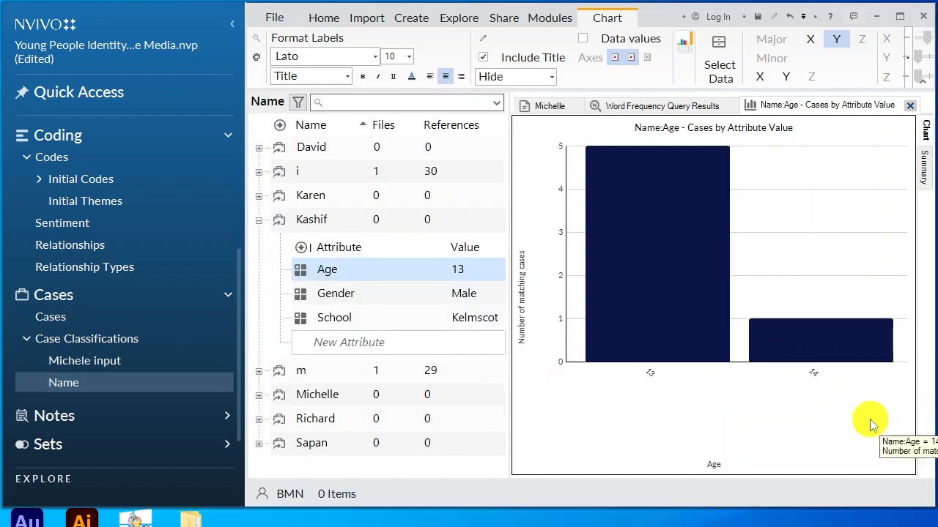
{"action": "mouse_move", "coordinate": [680, 310]}
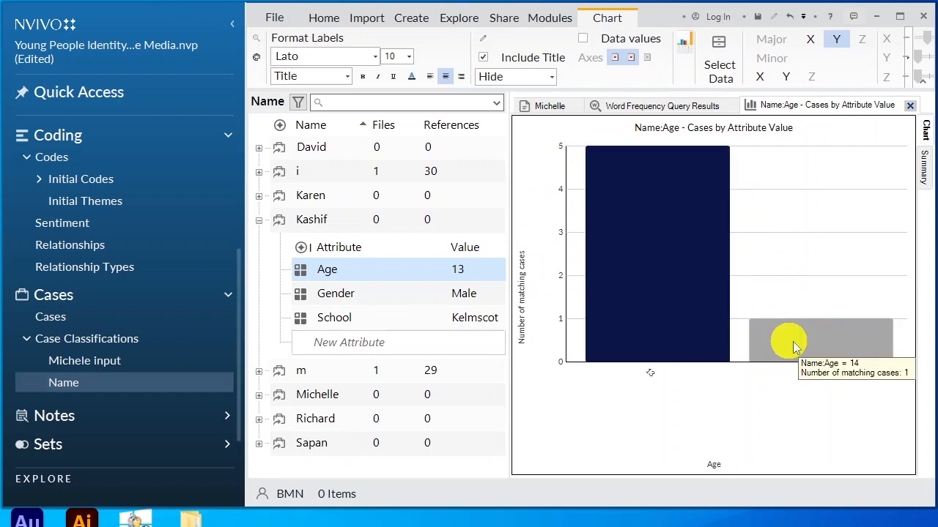
{"action": "mouse_move", "coordinate": [852, 328]}
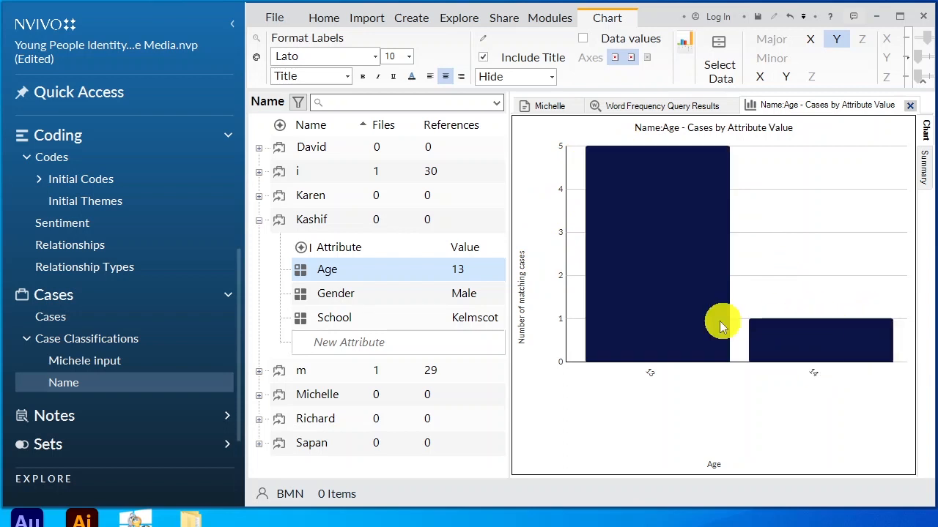
{"action": "mouse_move", "coordinate": [595, 261]}
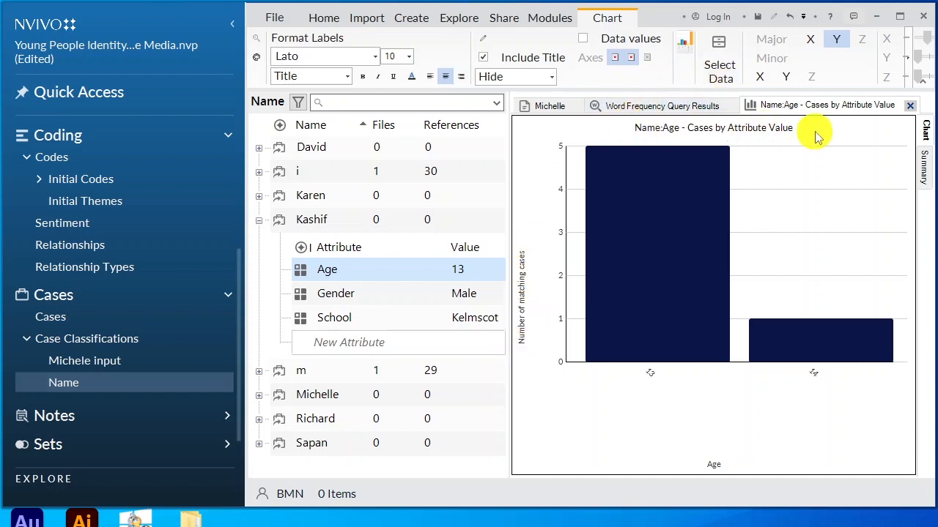
Change the title in the age chart's label text to "Age participants"
{"action": "right_click", "coordinate": [658, 218]}
{"action": "left_click", "coordinate": [740, 291]}
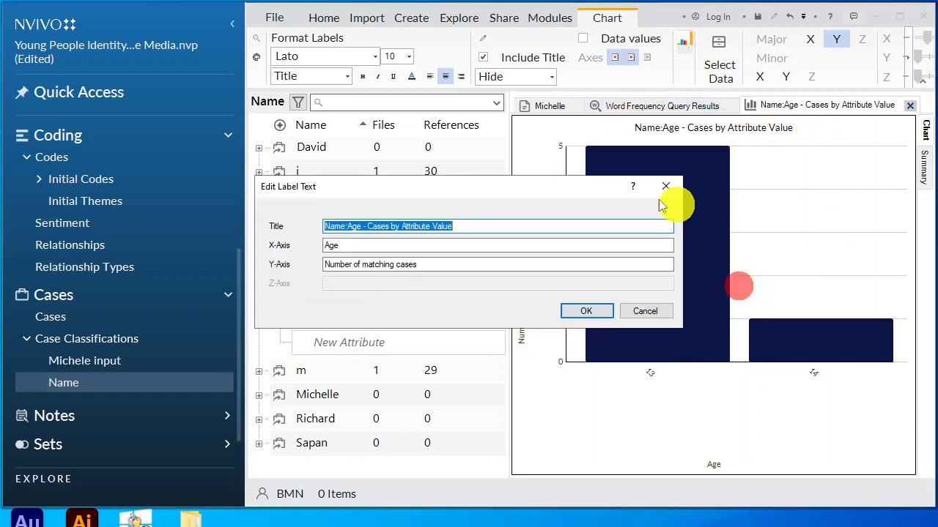
{"action": "left_click", "coordinate": [356, 226]}
{"action": "double_click", "coordinate": [344, 226]}
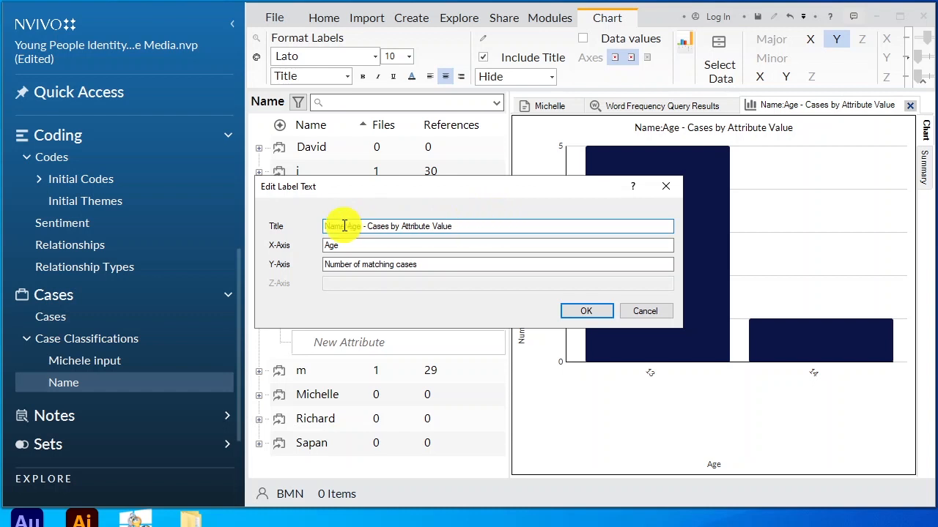
{"action": "left_click_drag", "start_coordinate": [321, 226], "coordinate": [460, 229]}
{"action": "key", "text": "BackSpace"}
{"action": "key", "text": "BackSpace"}
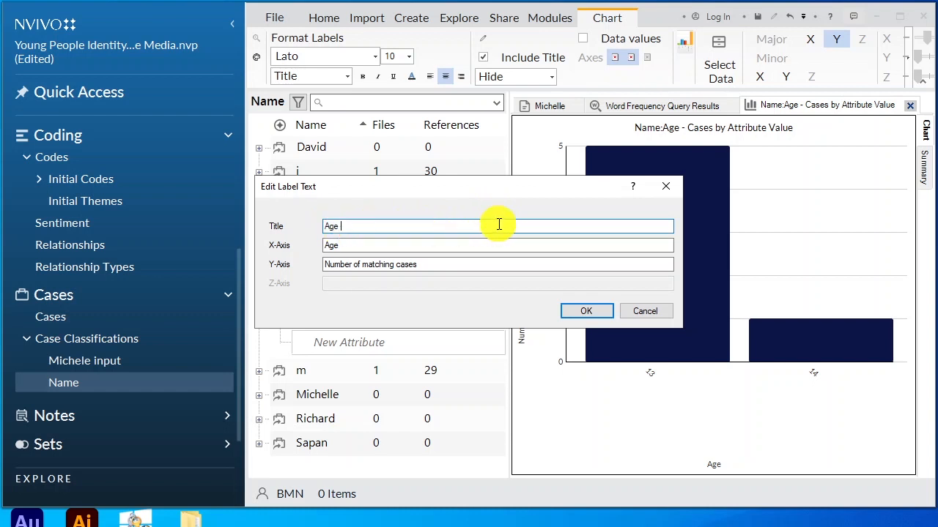
Set the age chart's Y-axis label to "Number of participants" and apply the edited labels
{"action": "left_click", "coordinate": [415, 264]}
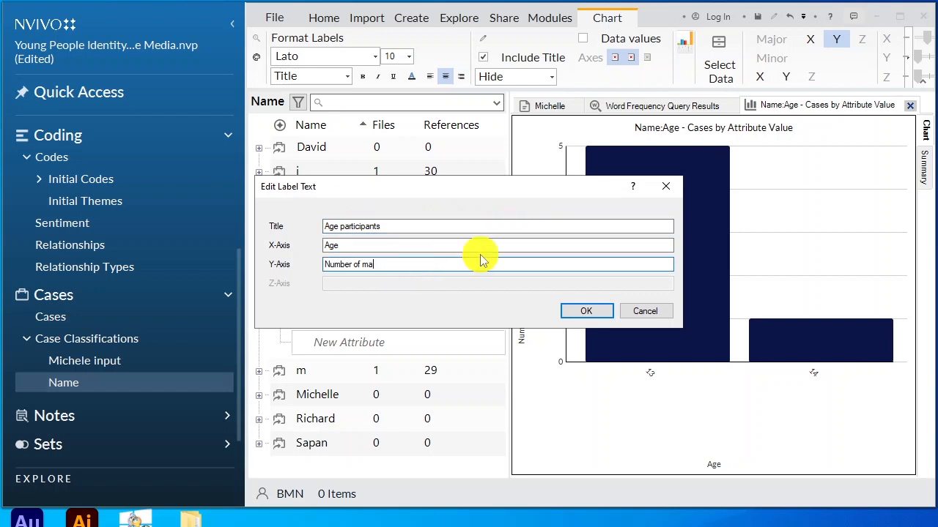
{"action": "type", "text": "partcia"}
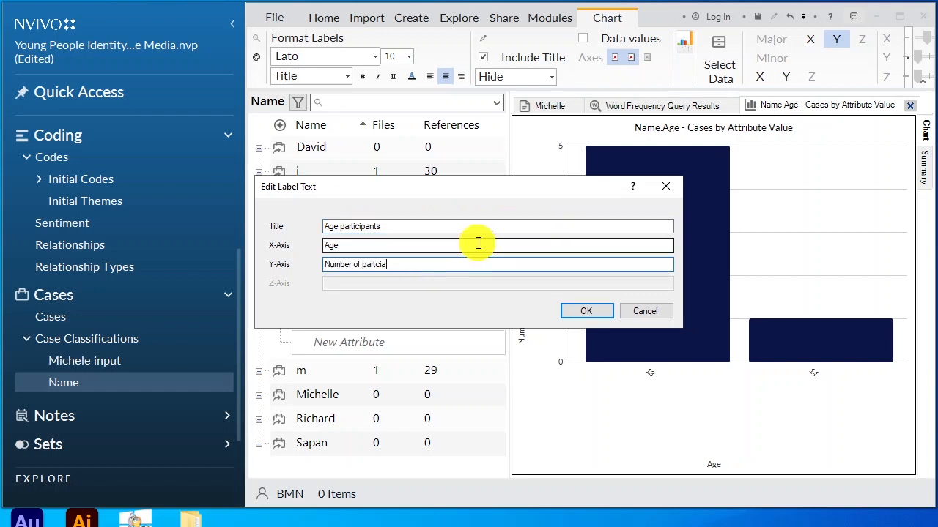
{"action": "key", "text": "BackSpace"}
{"action": "key", "text": "BackSpace"}
{"action": "type", "text": "ic"}
Export the age chart as a PNG file named "Age participants 2" in the project folder
{"action": "key", "text": "ctrl+shift+e"}
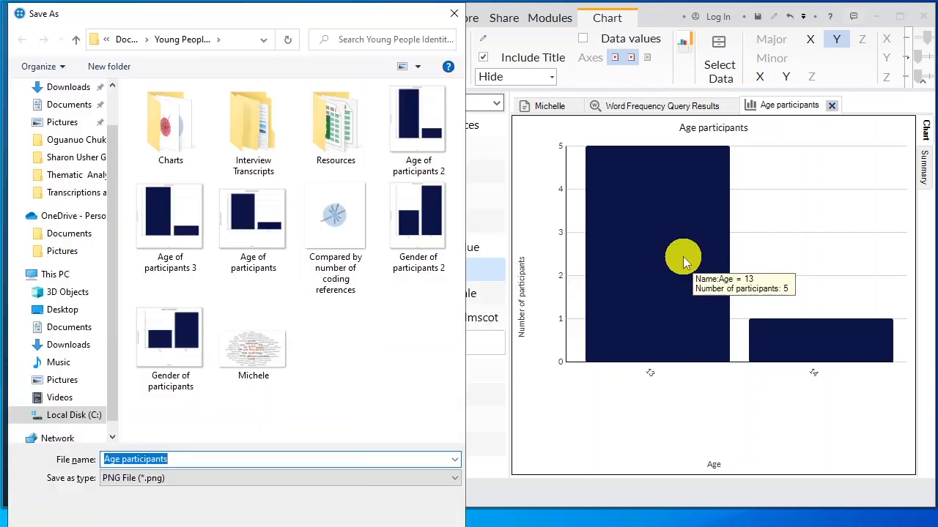
{"action": "key", "text": "Return"}
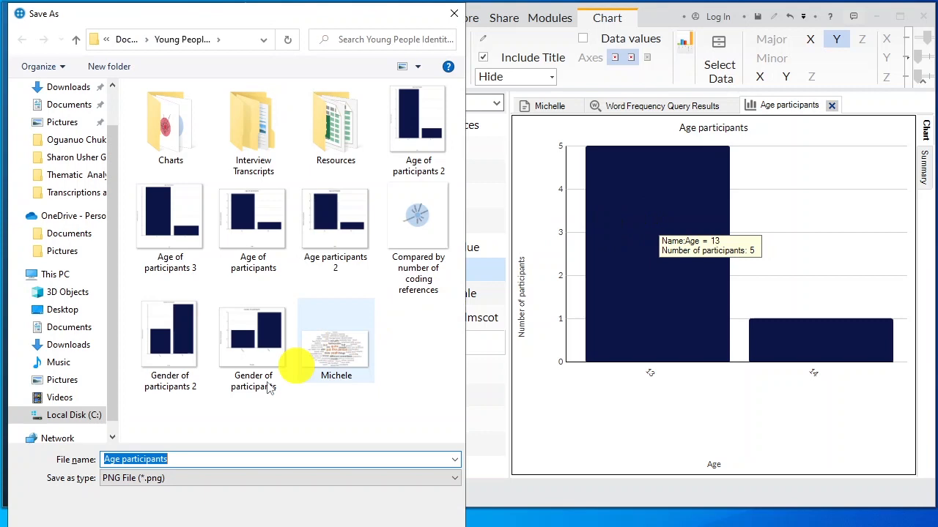
{"action": "left_click", "coordinate": [182, 459]}
{"action": "type", "text": "2"}
{"action": "key", "text": "Return"}
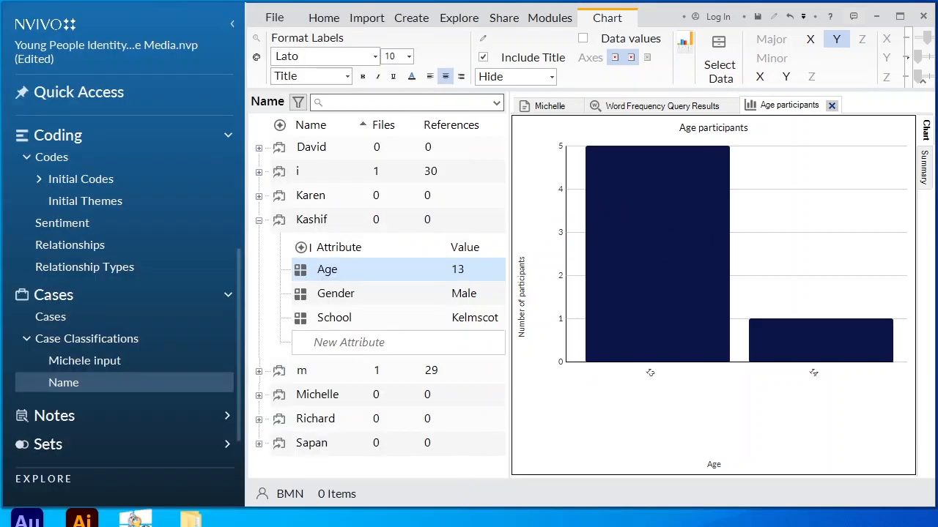
Switch to File Explorer, view the exported "Age participants 2" image and close it
{"action": "key", "text": "alt+Tab"}
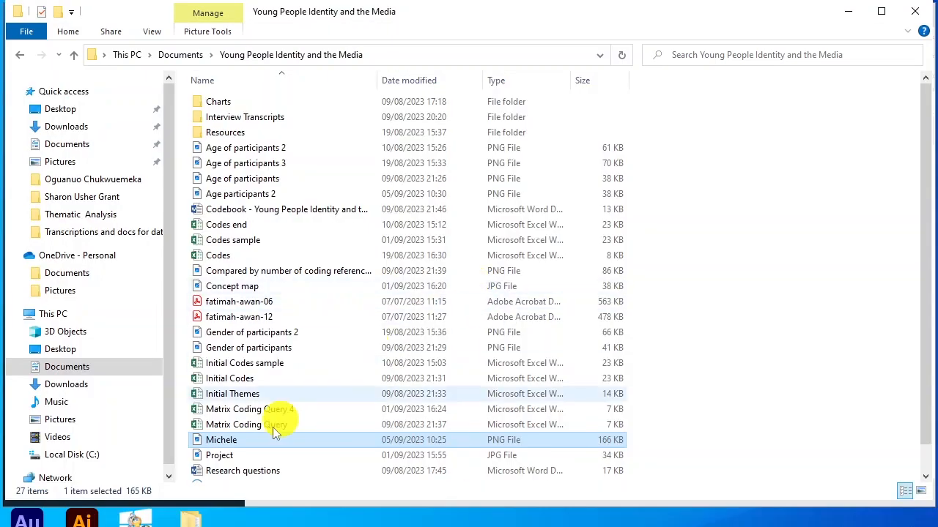
{"action": "double_click", "coordinate": [267, 193]}
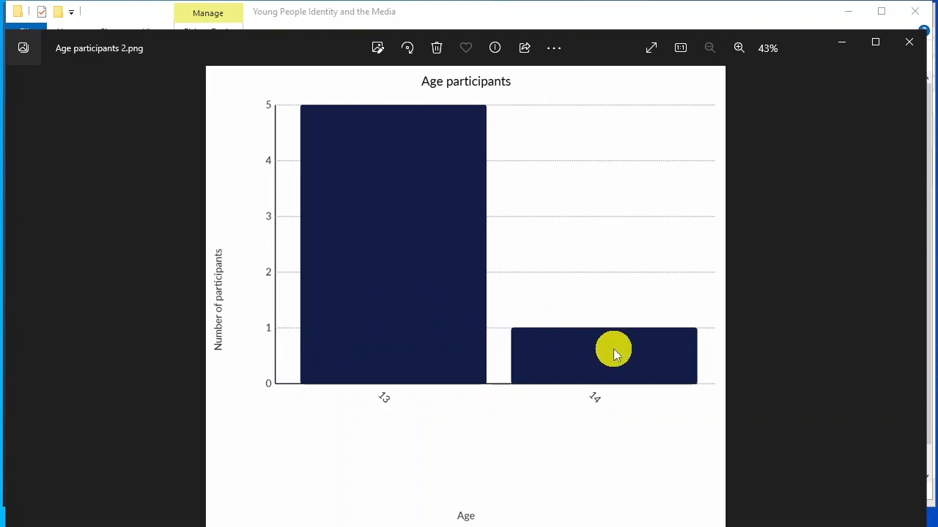
{"action": "left_click", "coordinate": [909, 42]}
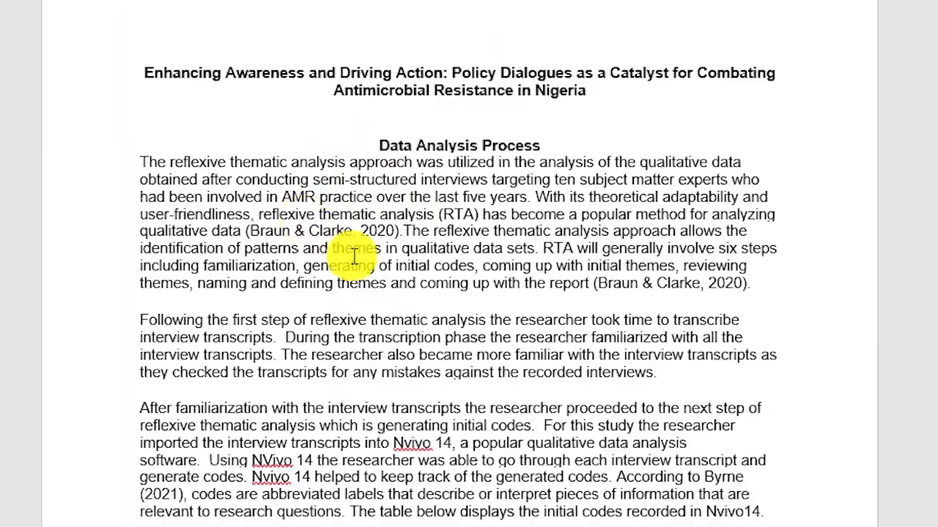
Look through the sample antimicrobial resistance report's analysis process, participant information, themes table, chart and interview excerpts
{"action": "scroll", "coordinate": [353, 254], "scroll_direction": "down", "scroll_amount": 20}
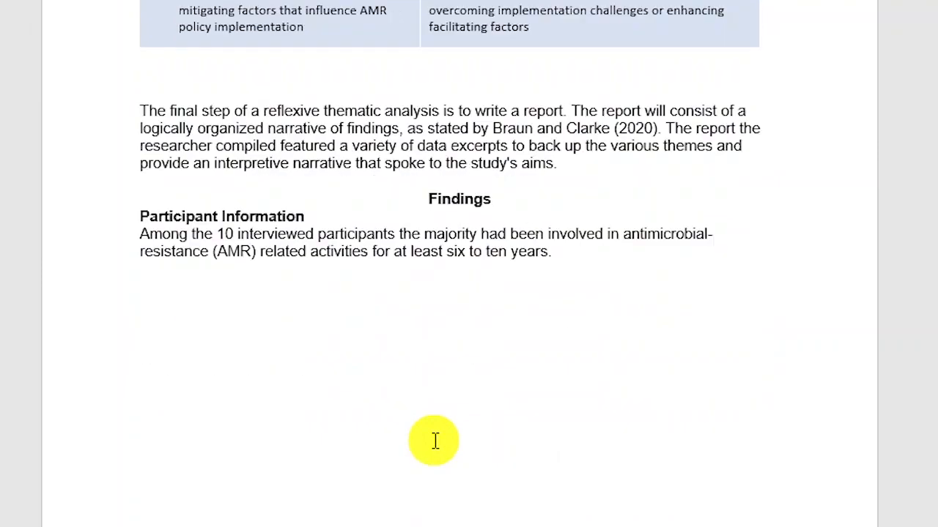
{"action": "scroll", "coordinate": [434, 441], "scroll_direction": "down", "scroll_amount": 20}
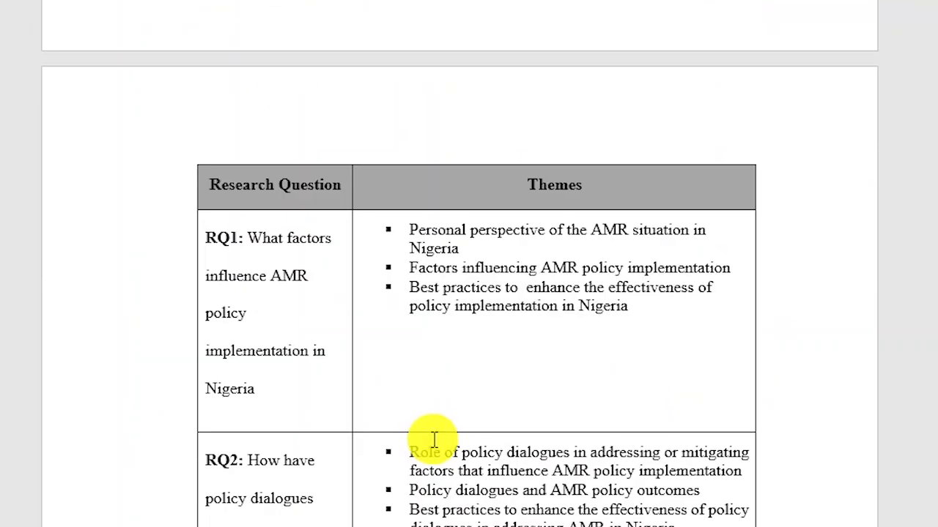
{"action": "scroll", "coordinate": [434, 441], "scroll_direction": "down", "scroll_amount": 20}
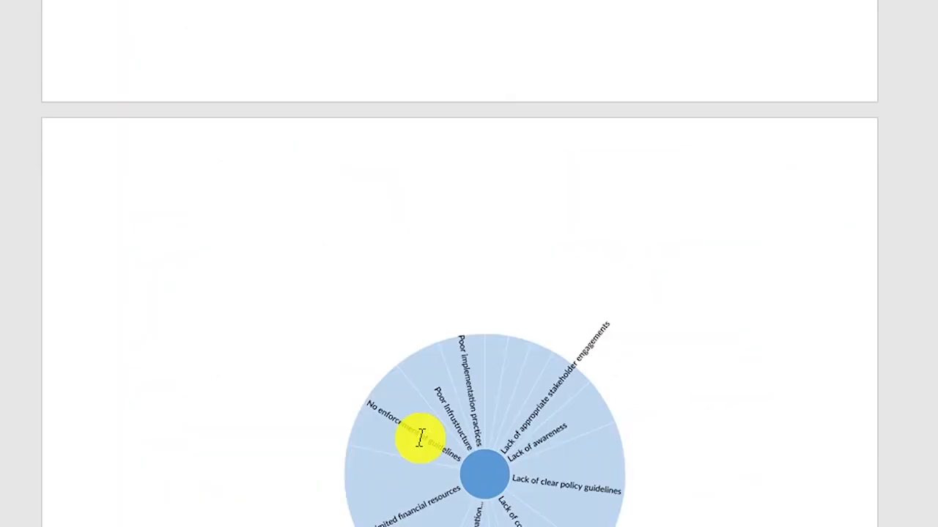
{"action": "scroll", "coordinate": [421, 437], "scroll_direction": "down", "scroll_amount": 20}
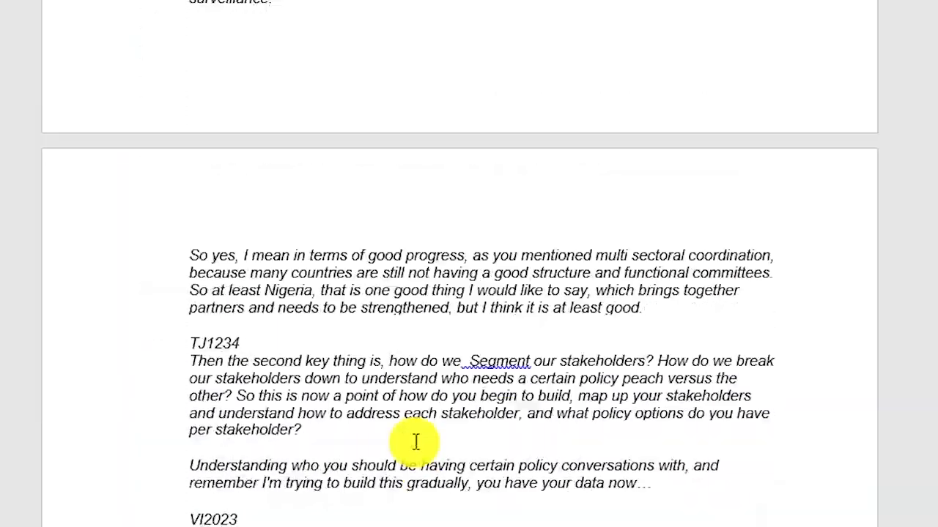
{"action": "scroll", "coordinate": [415, 442], "scroll_direction": "down", "scroll_amount": 6}
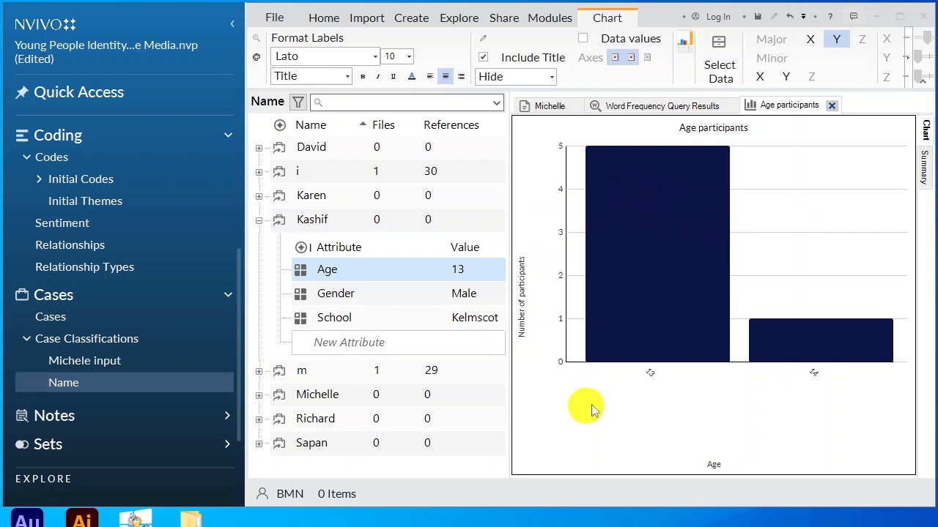
Open the project's codes list and show the Negative and Positive codes under Self Perception
{"action": "mouse_move", "coordinate": [623, 250]}
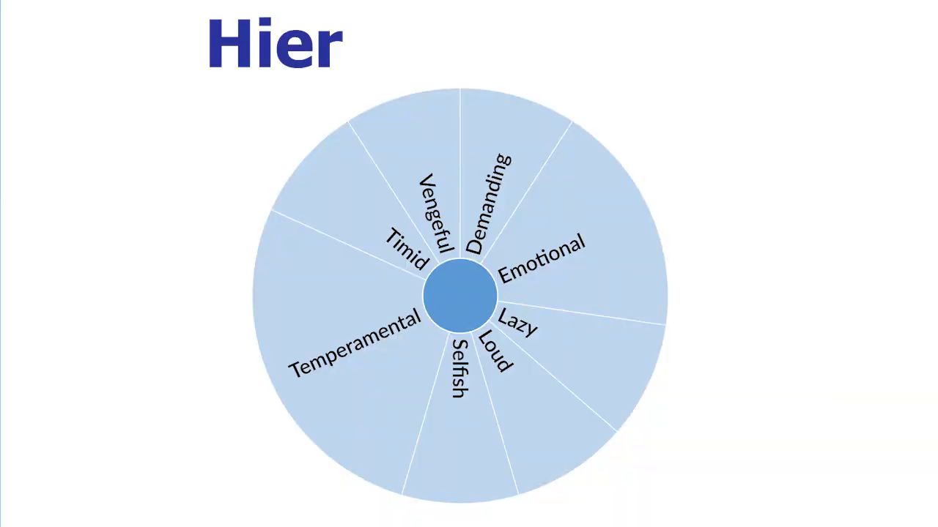
{"action": "scroll", "coordinate": [132, 285], "scroll_direction": "up", "scroll_amount": 2}
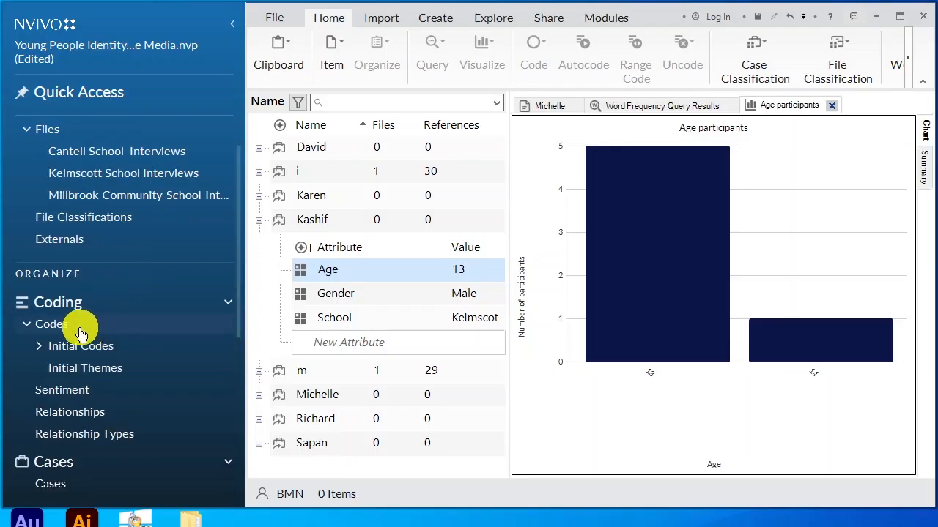
{"action": "left_click", "coordinate": [77, 328]}
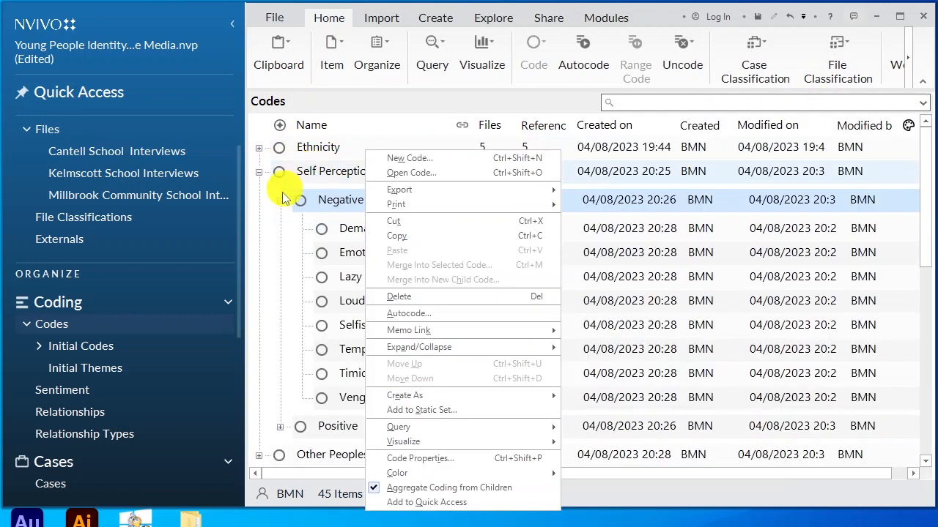
{"action": "left_click", "coordinate": [259, 172]}
{"action": "left_click", "coordinate": [260, 172]}
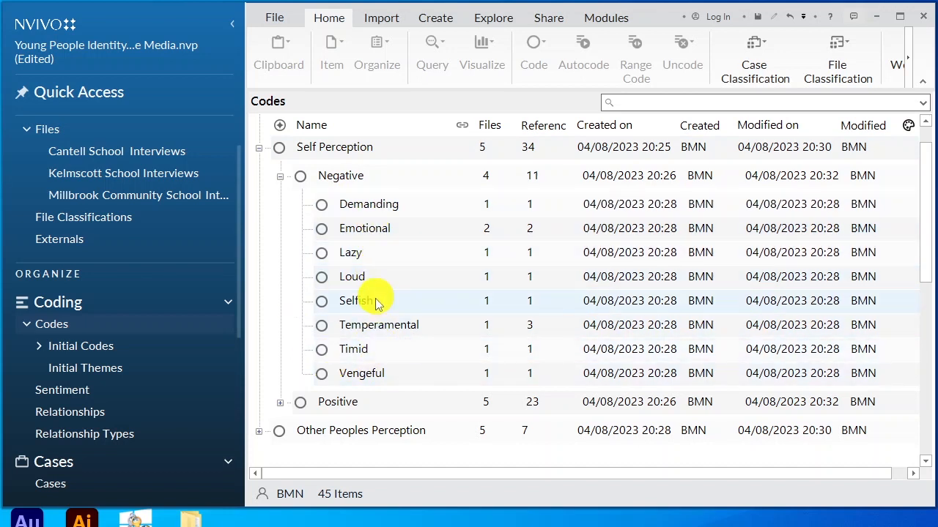
Create a hierarchy chart for the Negative code under Self Perception
{"action": "left_click", "coordinate": [371, 179]}
{"action": "right_click", "coordinate": [371, 180]}
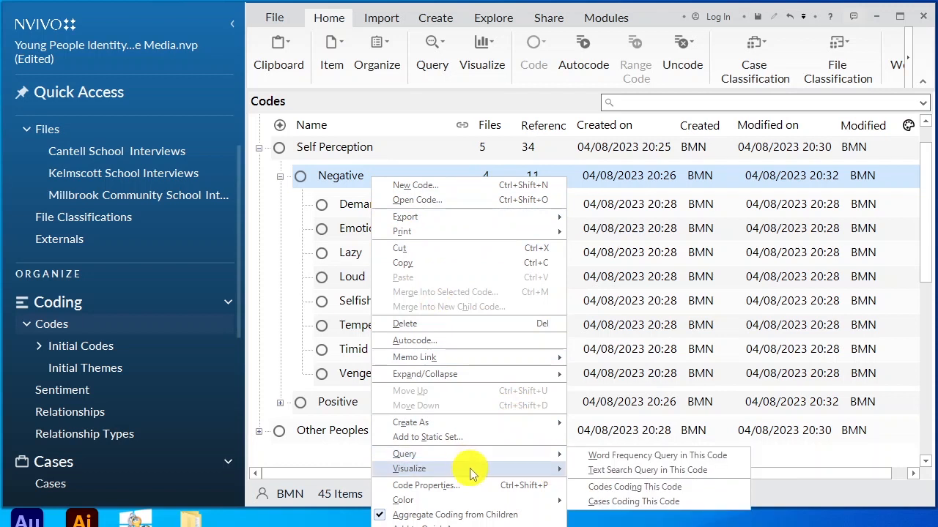
{"action": "mouse_move", "coordinate": [471, 472]}
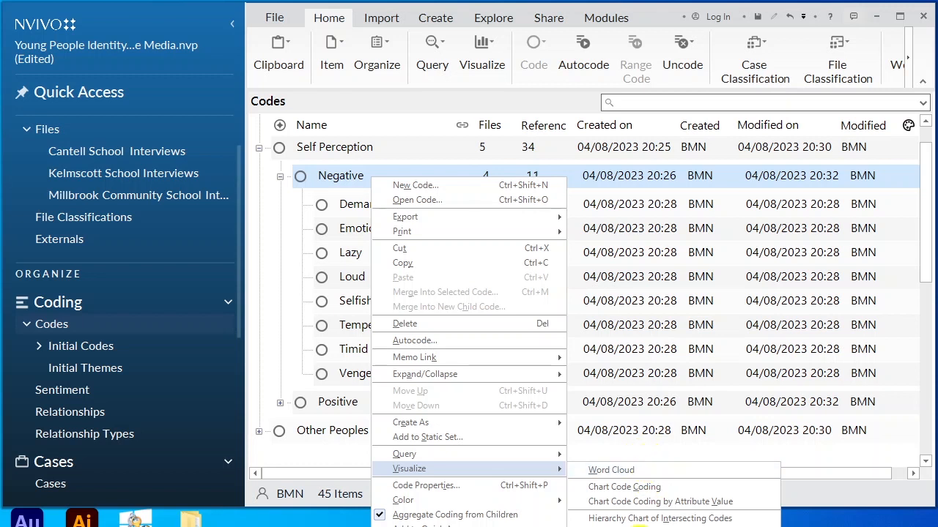
{"action": "left_click", "coordinate": [637, 519]}
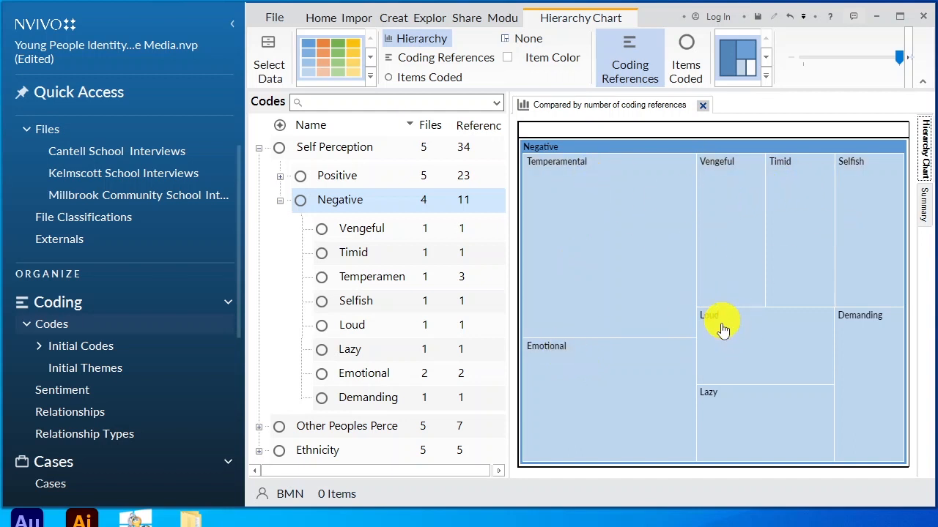
Change the hierarchy chart to the Sunburst style and drill down into the Negative segment to examine its child codes
{"action": "left_click", "coordinate": [766, 57]}
{"action": "left_click", "coordinate": [754, 58]}
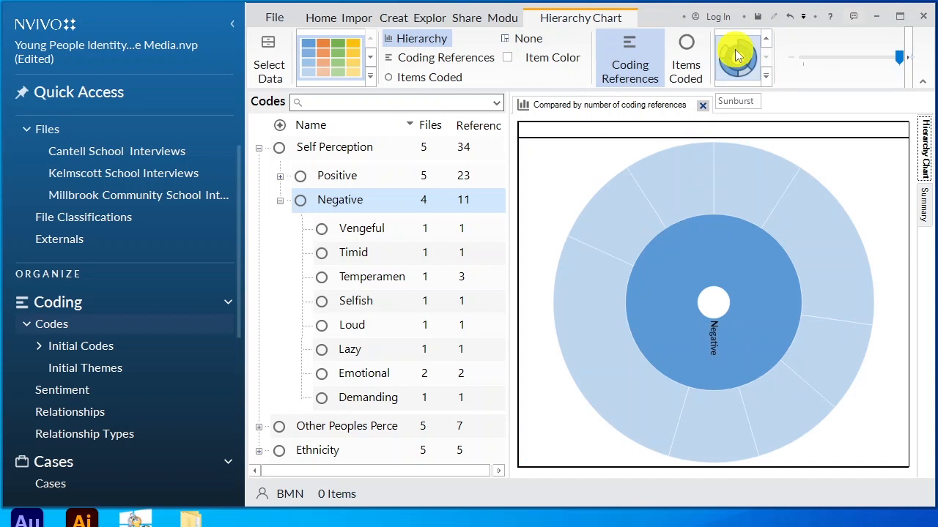
{"action": "left_click", "coordinate": [691, 261]}
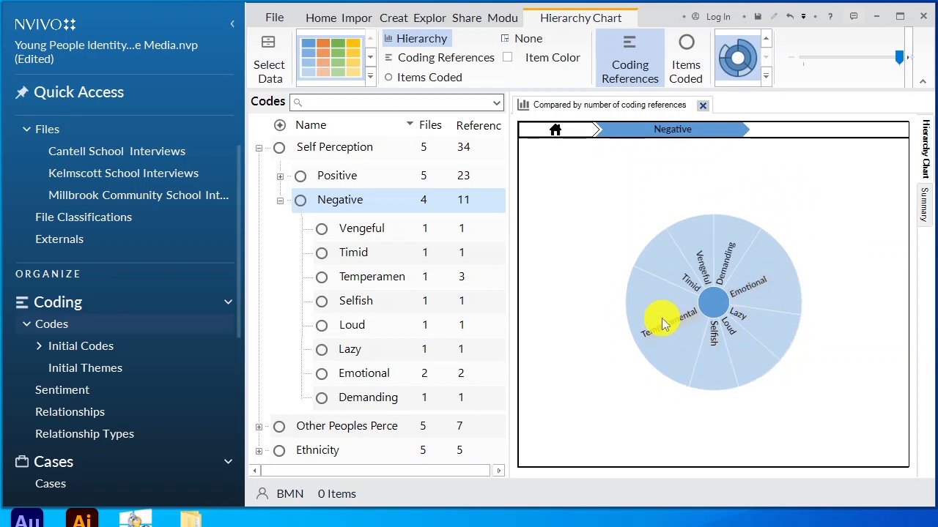
{"action": "mouse_move", "coordinate": [662, 320]}
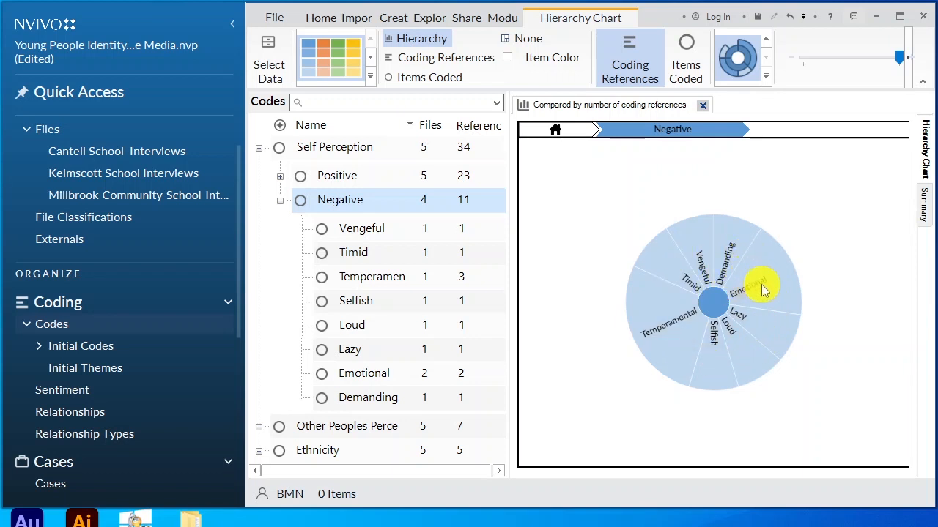
{"action": "mouse_move", "coordinate": [763, 292]}
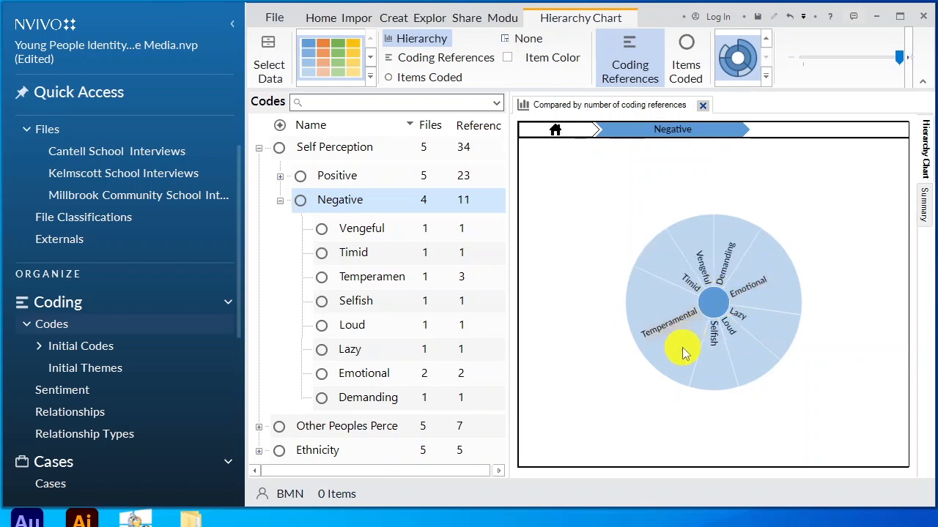
{"action": "mouse_move", "coordinate": [687, 334]}
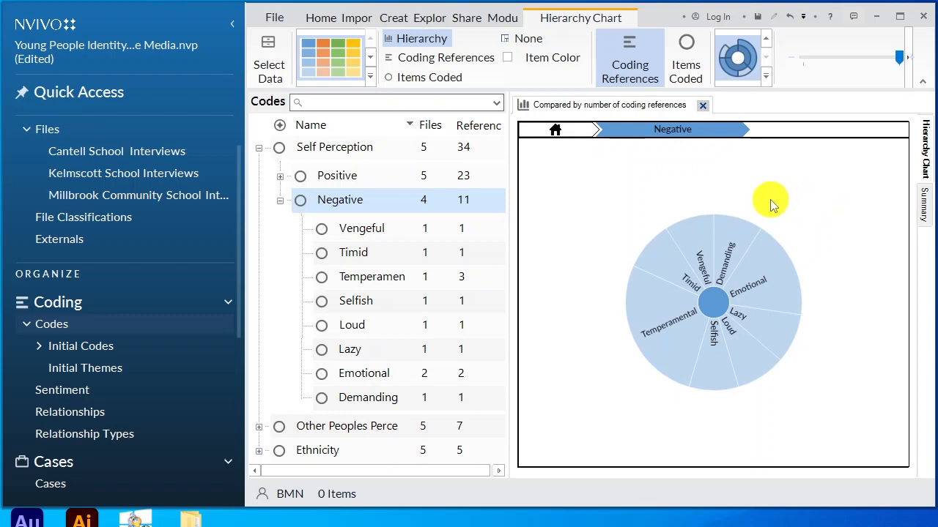
Export the Negative sunburst chart as the PNG "Negative self perception" and check the image from the project folder in File Explorer
{"action": "left_click", "coordinate": [645, 211]}
{"action": "key", "text": "ctrl+shift+e"}
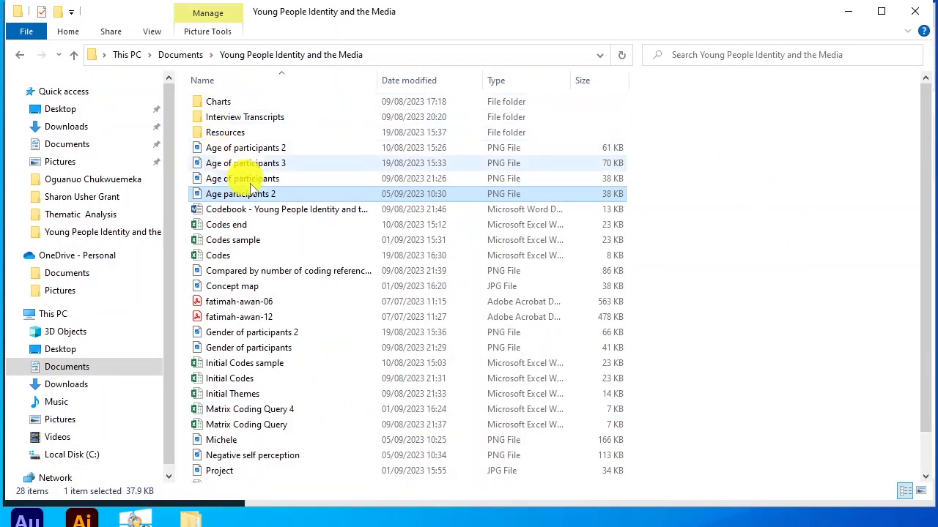
{"action": "scroll", "coordinate": [449, 387], "scroll_direction": "down", "scroll_amount": 1}
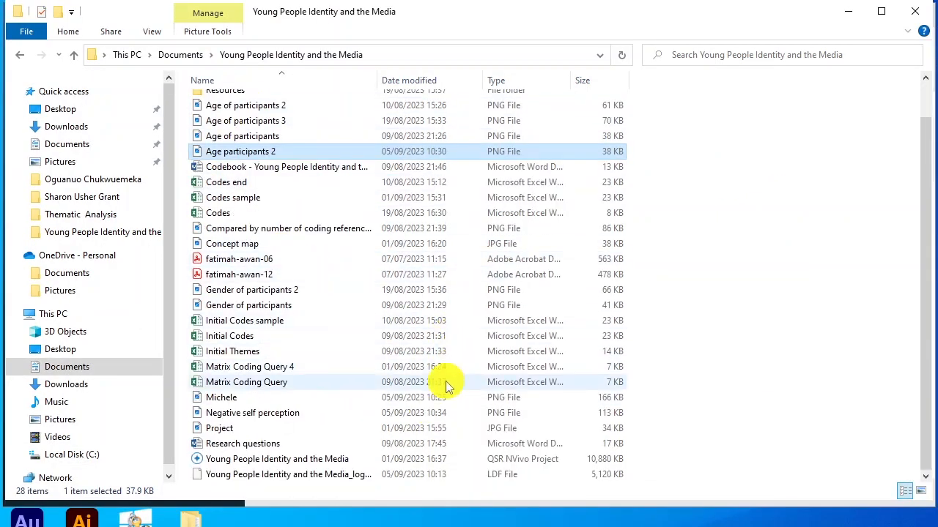
{"action": "double_click", "coordinate": [272, 413]}
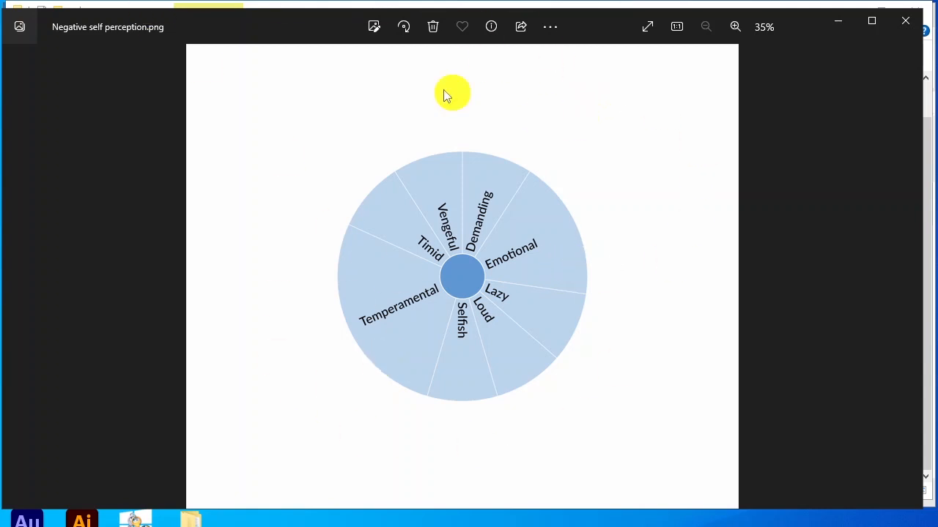
{"action": "key", "text": "alt+F4"}
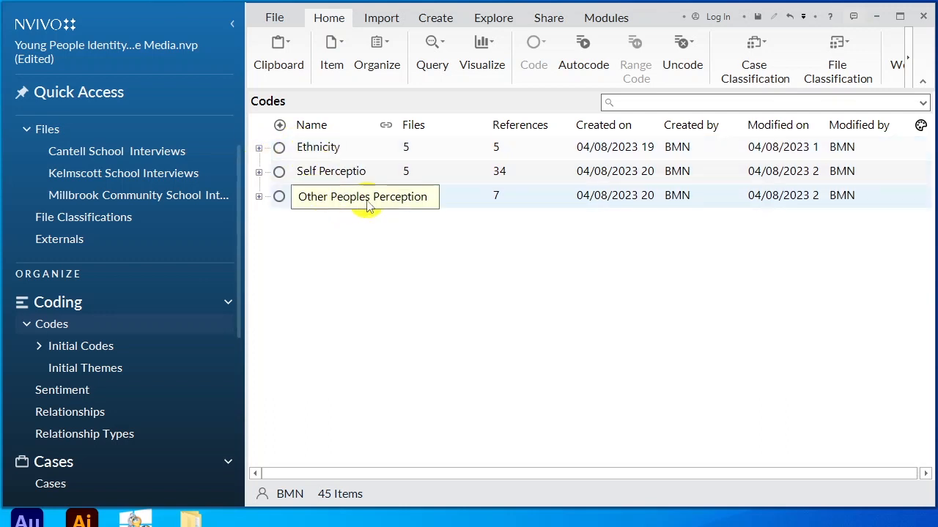
Export the list of the Ethnicity, Self Perception and Other Peoples Perception codes to an Excel file named "Codes Sample 2"
{"action": "left_click", "coordinate": [428, 273]}
{"action": "key", "text": "ctrl+a"}
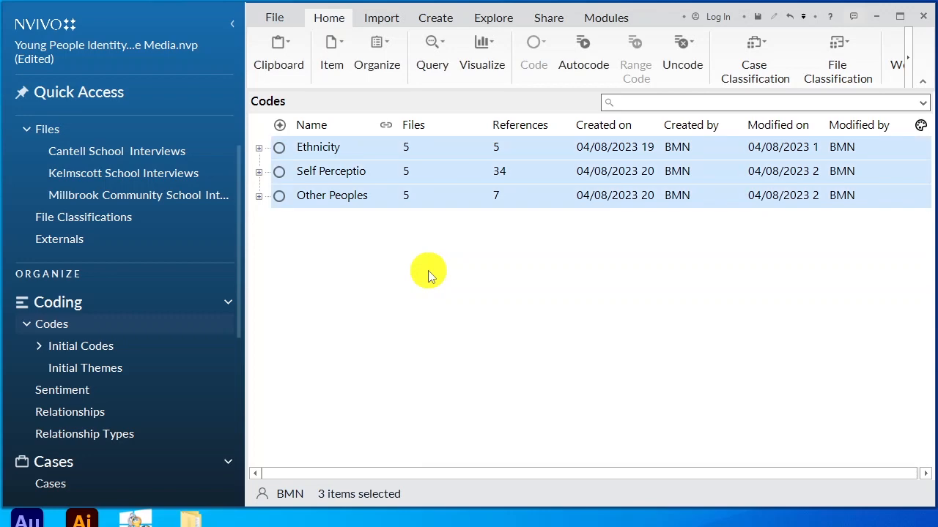
{"action": "right_click", "coordinate": [485, 167]}
{"action": "mouse_move", "coordinate": [516, 172]}
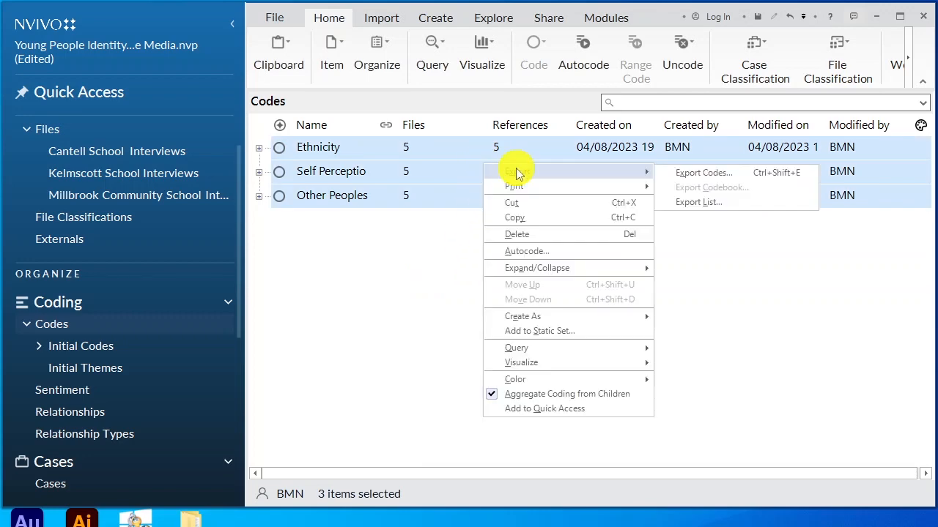
{"action": "left_click", "coordinate": [736, 203]}
{"action": "left_click", "coordinate": [172, 456]}
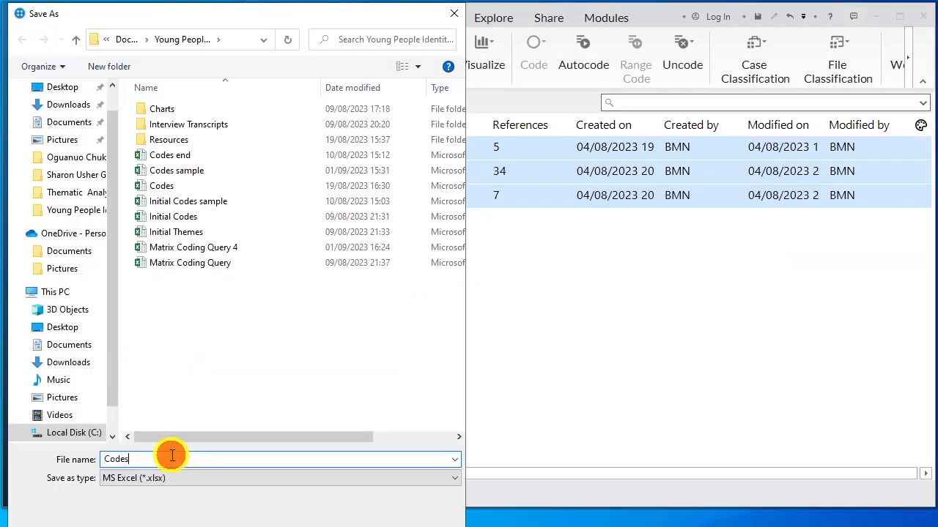
{"action": "type", "text": "Sample 2"}
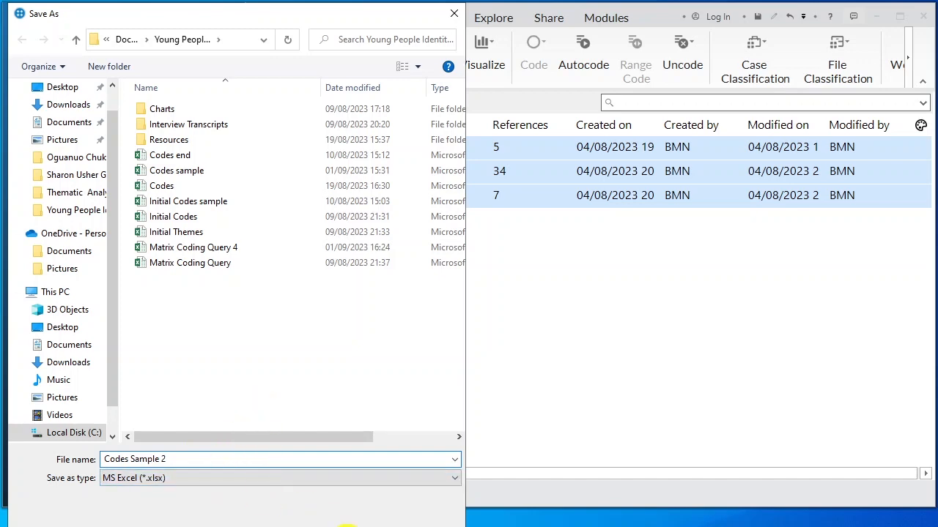
{"action": "key", "text": "Return"}
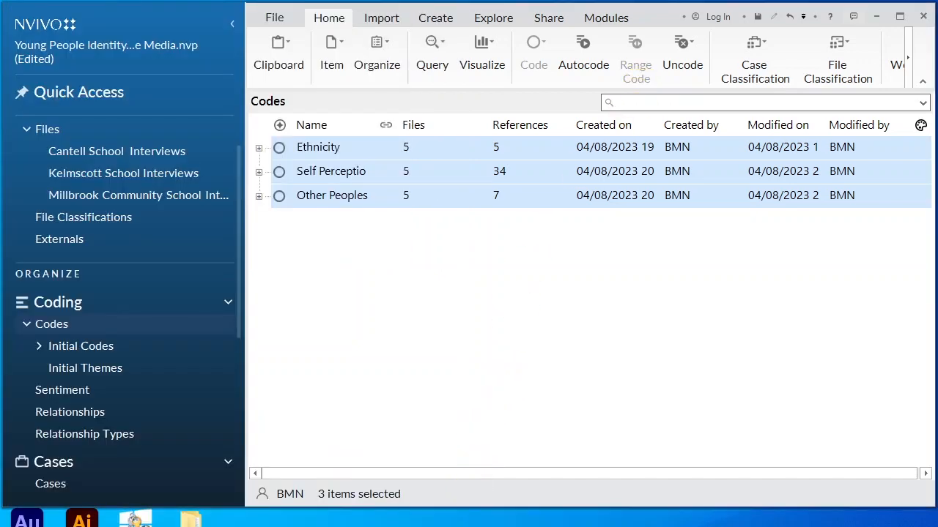
Open "Codes Sample 2" from File Explorer in Excel, expand all three outline levels and look through the codes
{"action": "key", "text": "alt+Tab"}
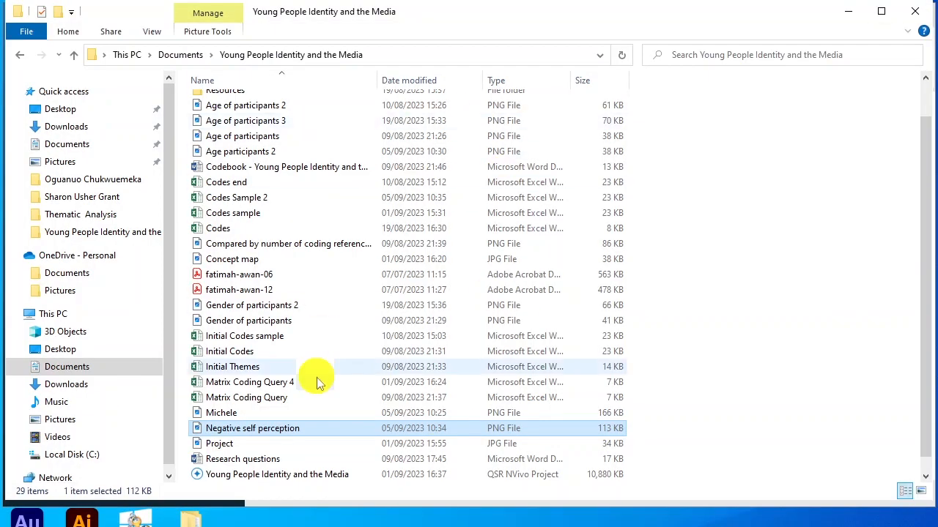
{"action": "double_click", "coordinate": [234, 196]}
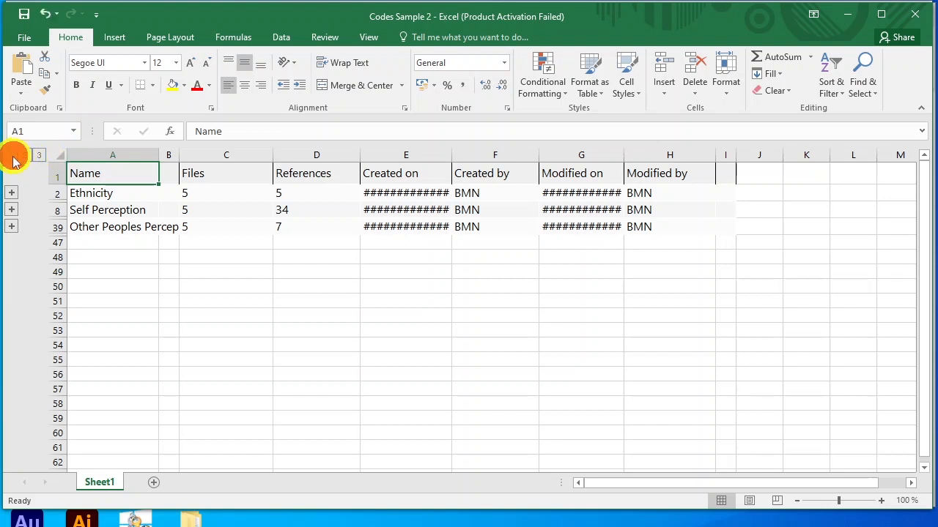
{"action": "left_click", "coordinate": [25, 156]}
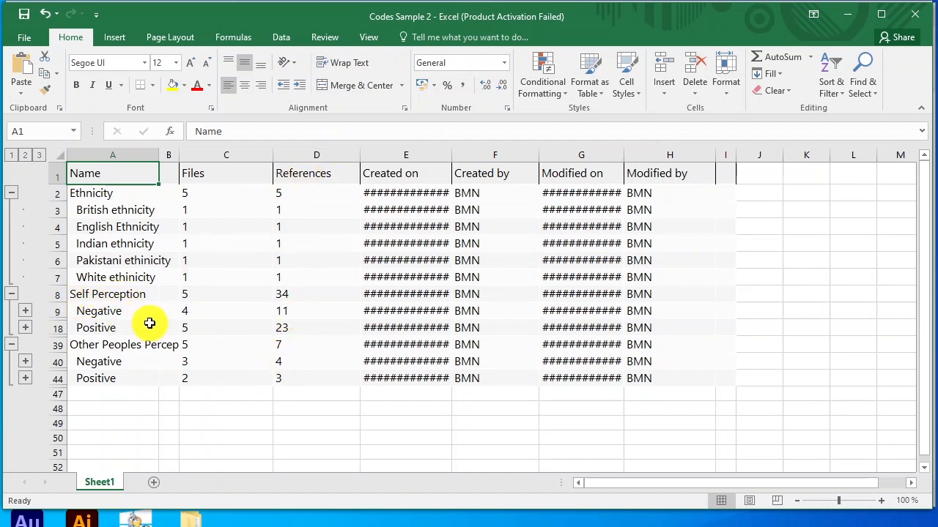
{"action": "left_click", "coordinate": [39, 156]}
{"action": "scroll", "coordinate": [203, 247], "scroll_direction": "down", "scroll_amount": 3}
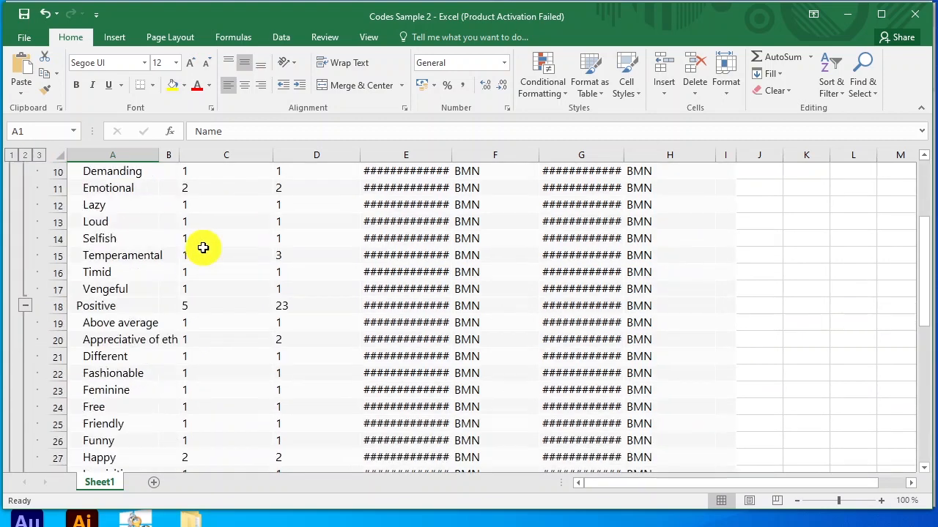
{"action": "scroll", "coordinate": [203, 249], "scroll_direction": "down", "scroll_amount": 10}
{"action": "scroll", "coordinate": [203, 250], "scroll_direction": "up", "scroll_amount": 13}
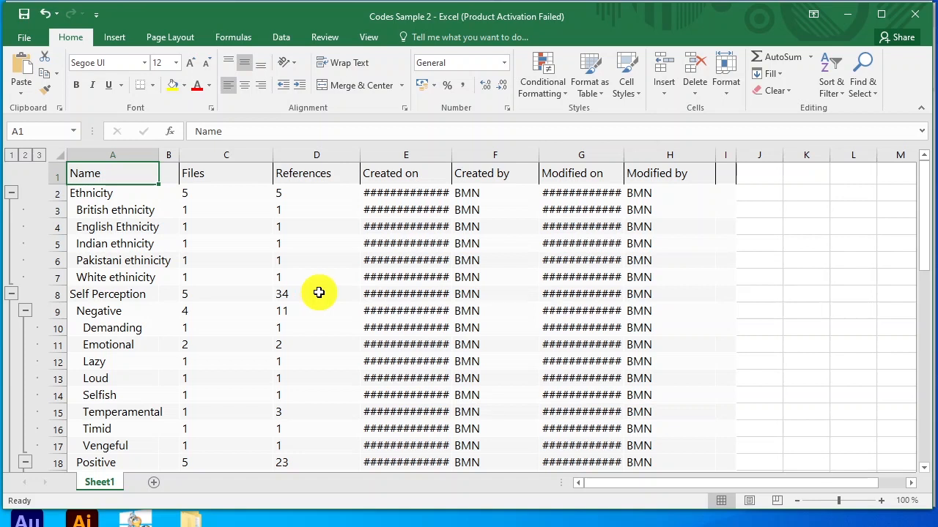
Switch to the sample data analysis report in Google Docs and examine its initial codes and themes tables
{"action": "key", "text": "alt+Tab"}
{"action": "left_click", "coordinate": [181, 318]}
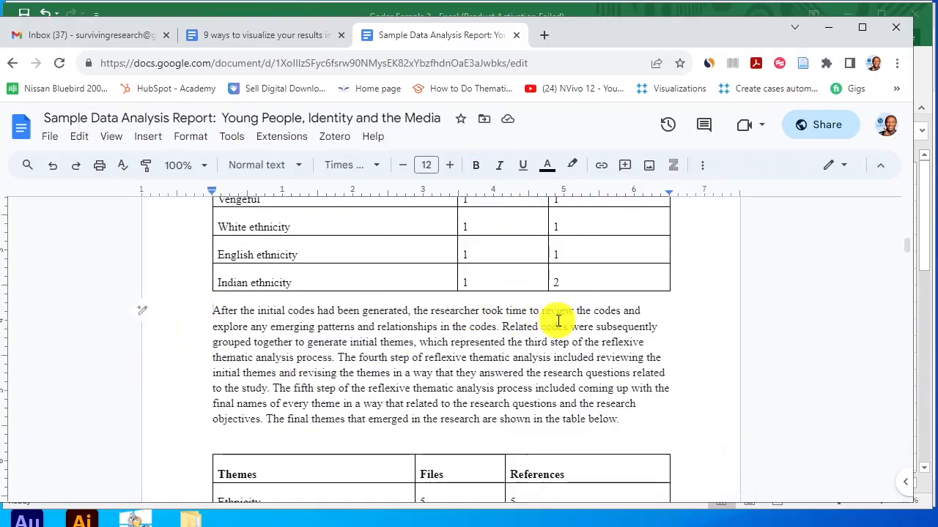
{"action": "left_click_drag", "start_coordinate": [630, 18], "coordinate": [630, 7]}
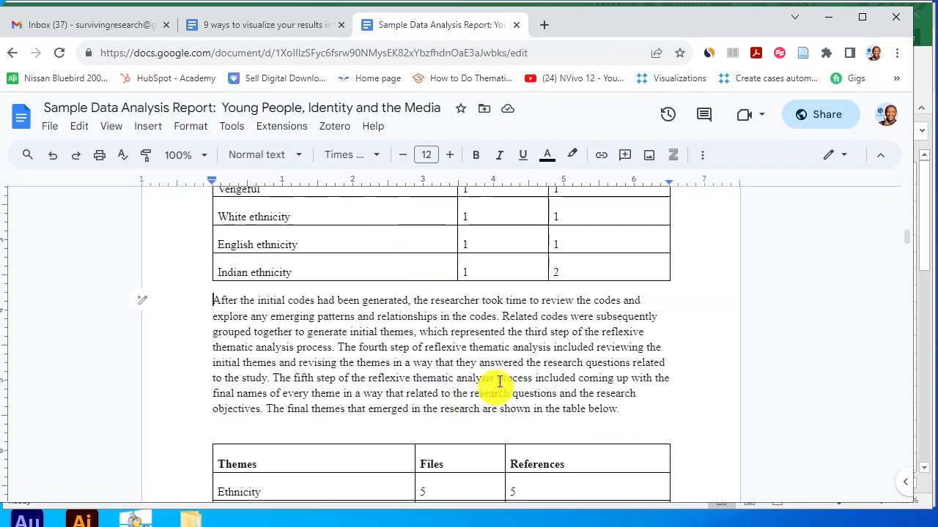
{"action": "scroll", "coordinate": [484, 358], "scroll_direction": "up", "scroll_amount": 20}
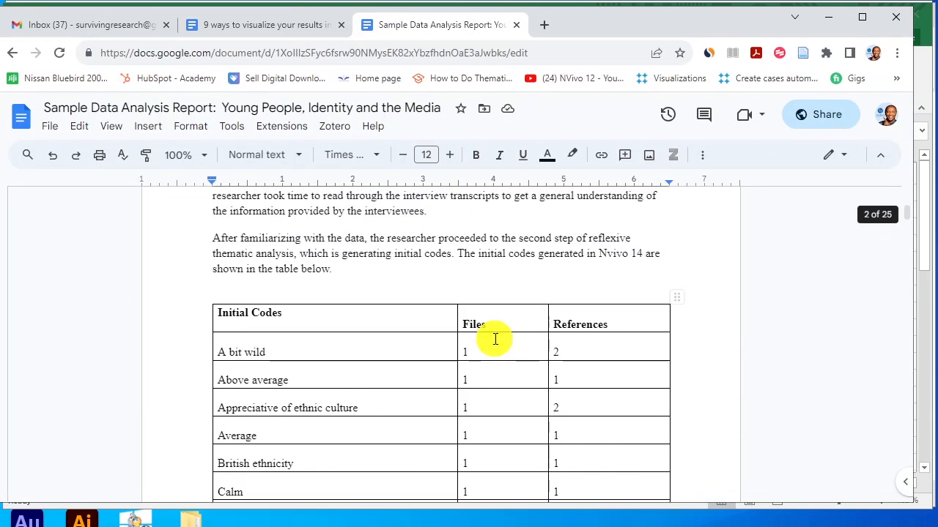
{"action": "scroll", "coordinate": [495, 339], "scroll_direction": "up", "scroll_amount": 5}
{"action": "scroll", "coordinate": [491, 346], "scroll_direction": "down", "scroll_amount": 10}
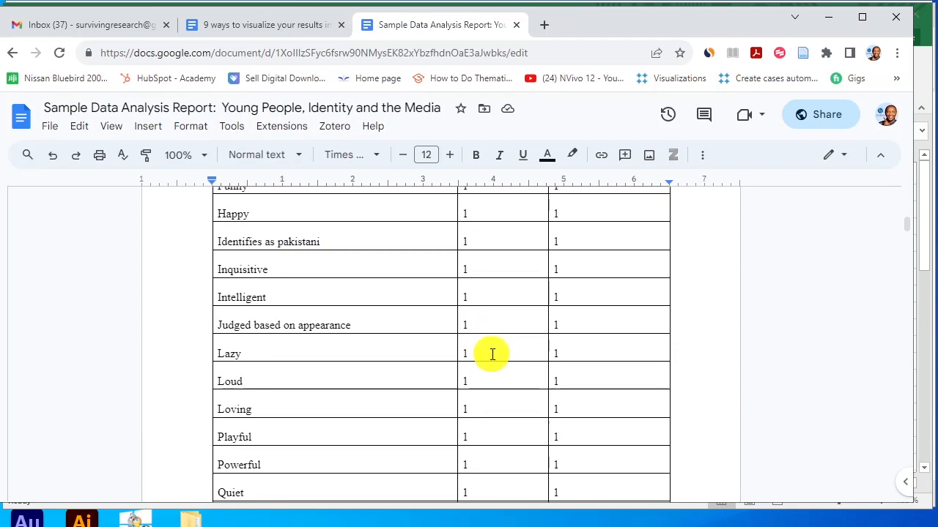
{"action": "scroll", "coordinate": [492, 351], "scroll_direction": "down", "scroll_amount": 15}
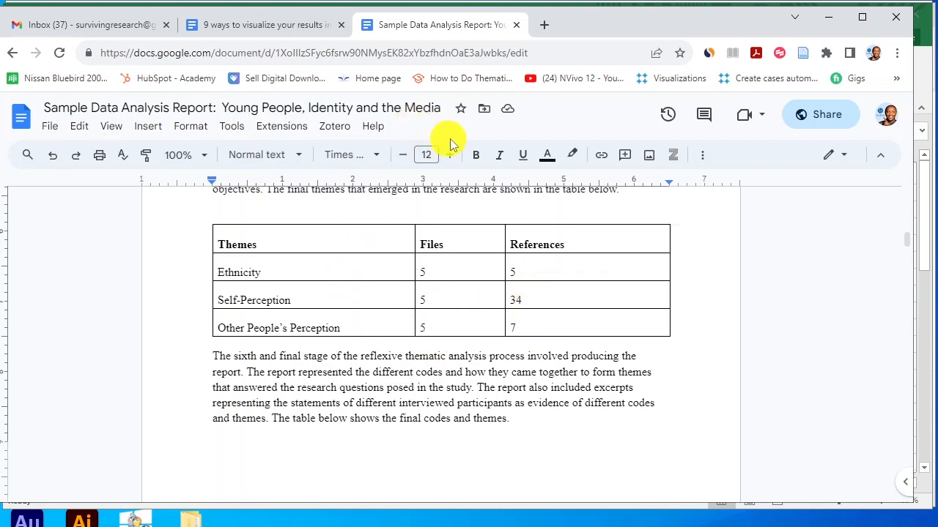
{"action": "left_click", "coordinate": [831, 22]}
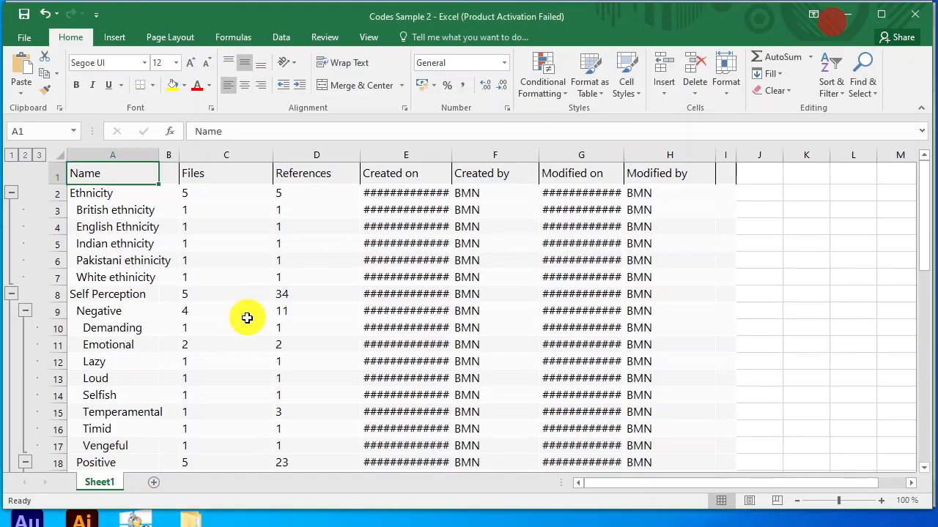
Back in the Excel code list, collapse the outline to the top-level themes and select the Name header cell
{"action": "scroll", "coordinate": [241, 311], "scroll_direction": "down", "scroll_amount": 11}
{"action": "scroll", "coordinate": [161, 241], "scroll_direction": "up", "scroll_amount": 5}
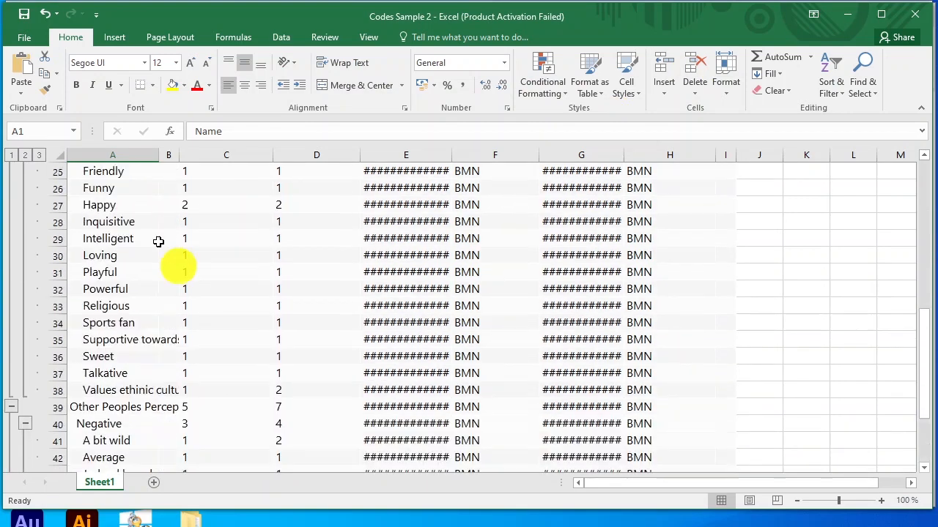
{"action": "left_click", "coordinate": [28, 156]}
{"action": "scroll", "coordinate": [215, 239], "scroll_direction": "up", "scroll_amount": 4}
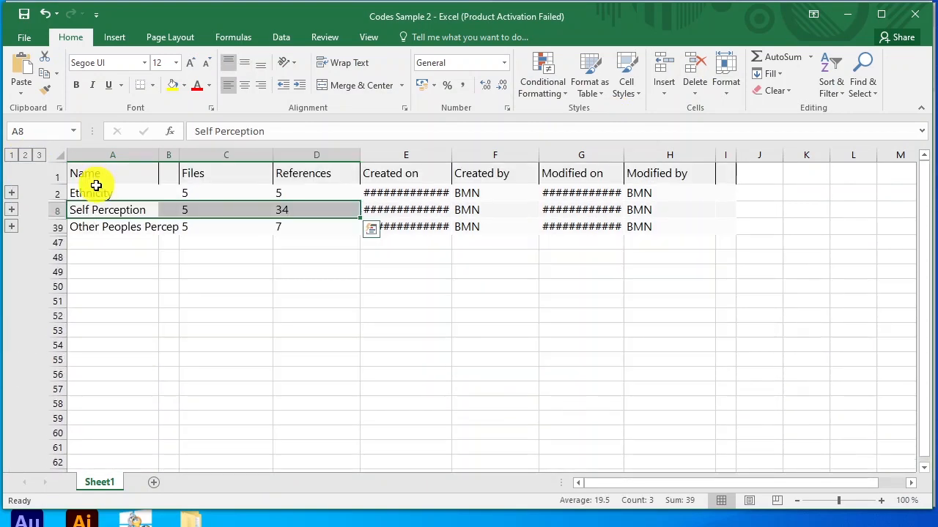
{"action": "left_click", "coordinate": [96, 174]}
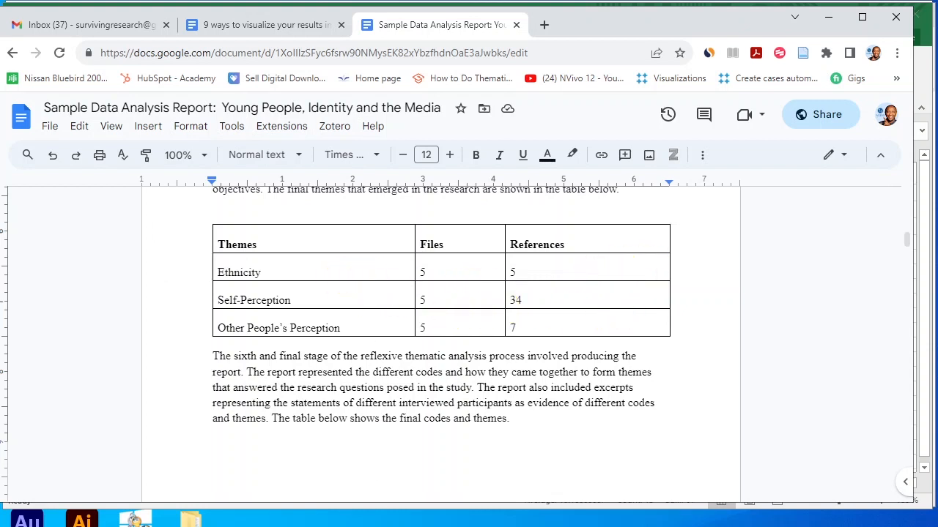
Switch back to the Excel code list and copy the three themes with their Name, Files and References columns
{"action": "key", "text": "super"}
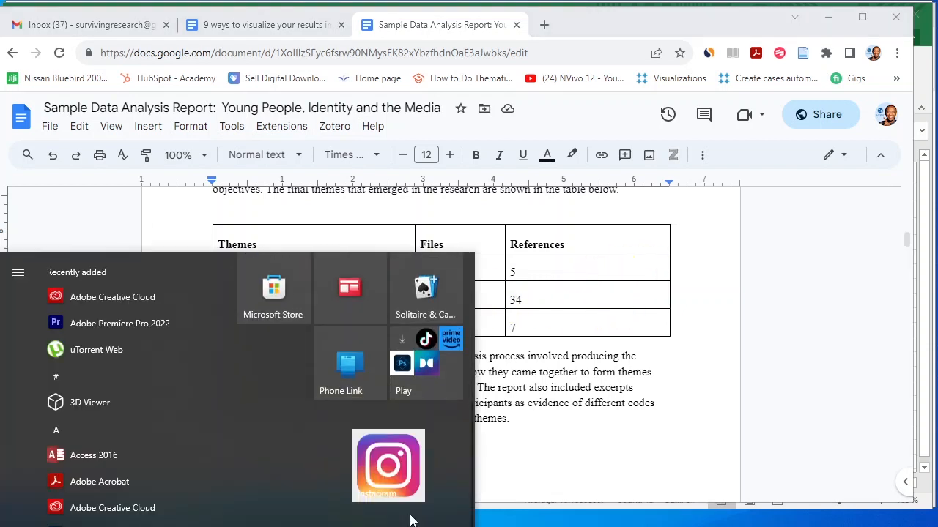
{"action": "left_click", "coordinate": [411, 520]}
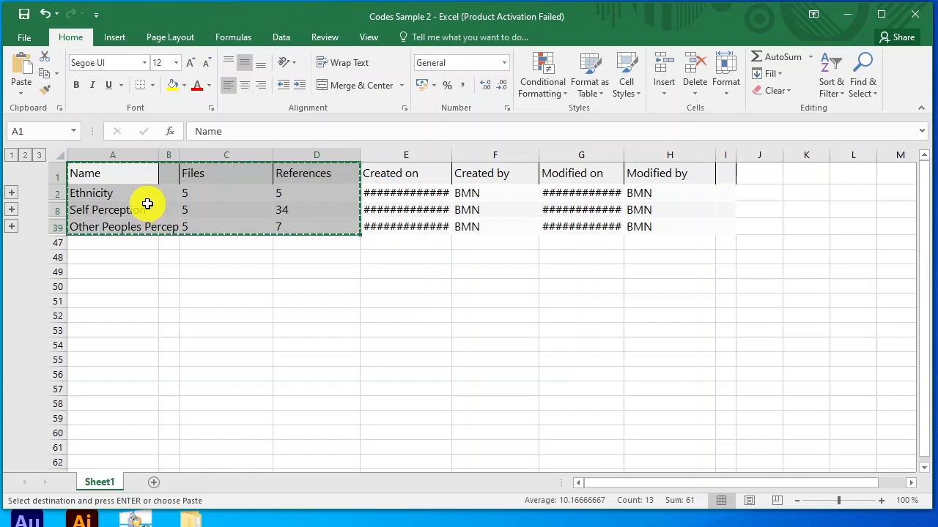
{"action": "right_click", "coordinate": [146, 205]}
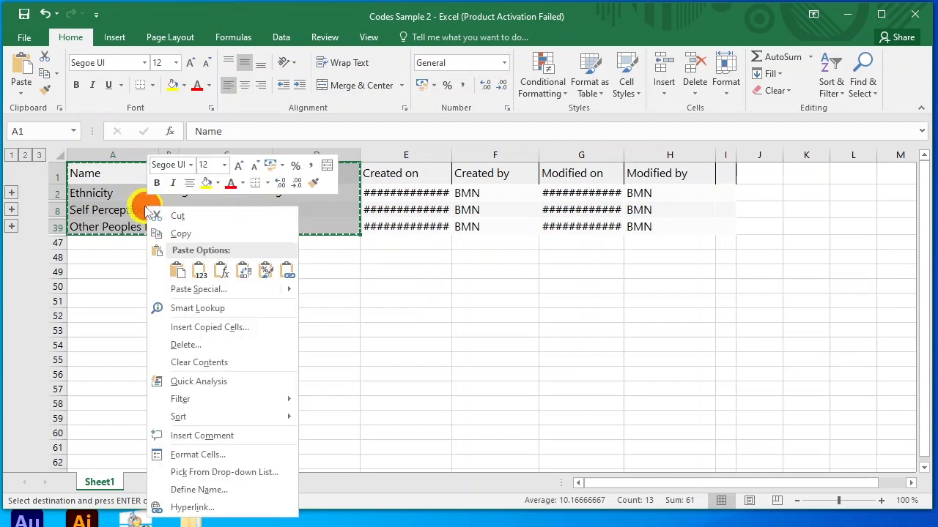
{"action": "left_click", "coordinate": [192, 235]}
Switch to a blank Word document, widen its window and paste the copied themes table
{"action": "left_click", "coordinate": [842, 12]}
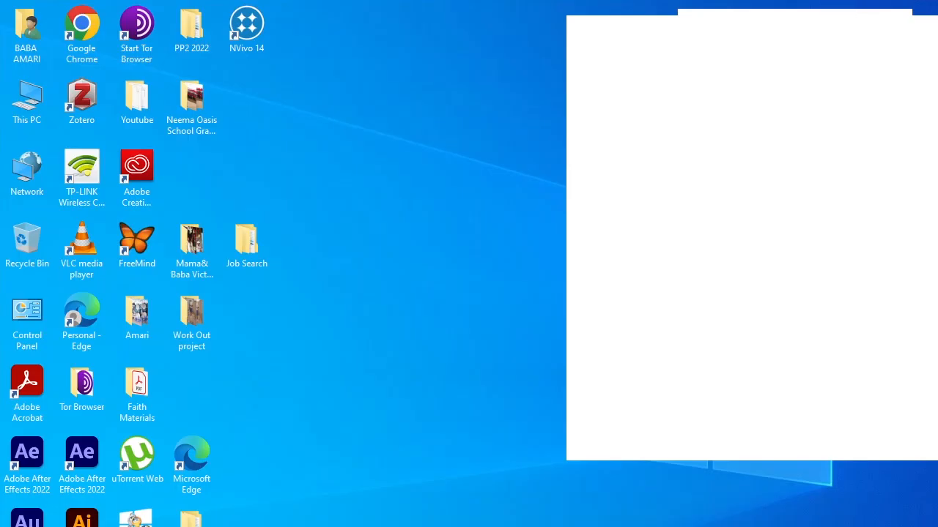
{"action": "key", "text": "super"}
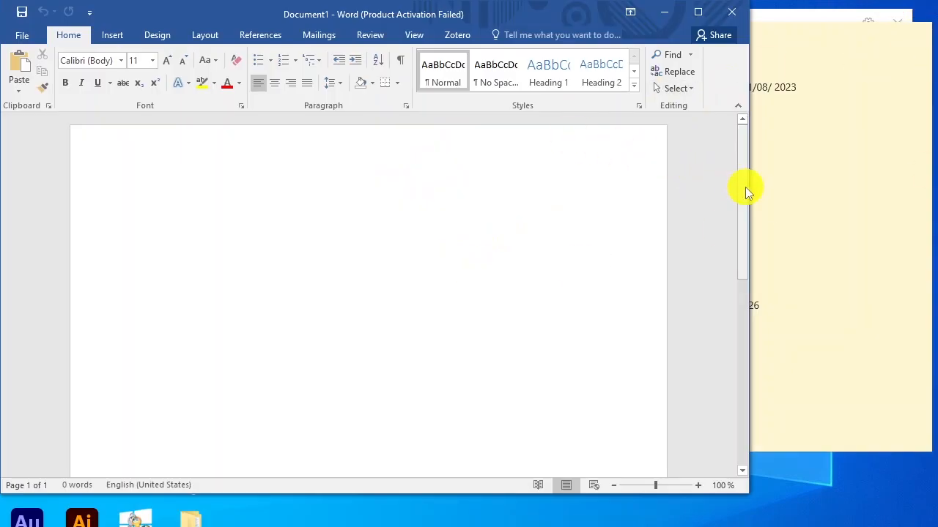
{"action": "left_click_drag", "start_coordinate": [749, 189], "coordinate": [937, 189]}
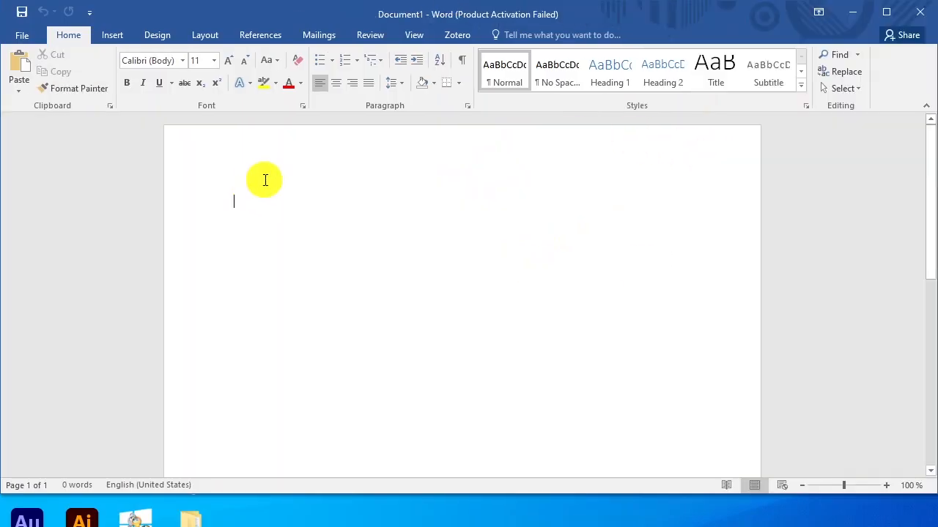
{"action": "right_click", "coordinate": [264, 181]}
{"action": "right_click", "coordinate": [259, 210]}
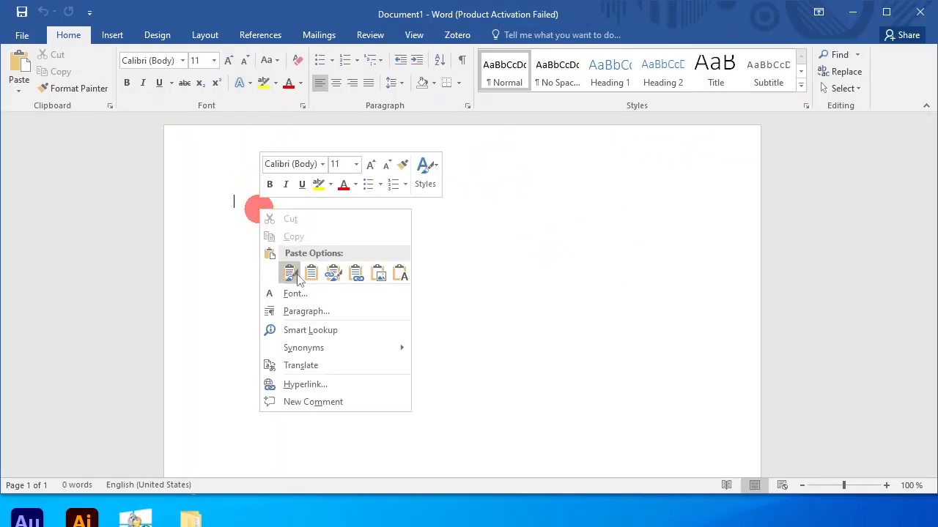
{"action": "left_click", "coordinate": [296, 276]}
Delete the empty column between Name and Files from the pasted table
{"action": "left_click_drag", "start_coordinate": [378, 204], "coordinate": [383, 249]}
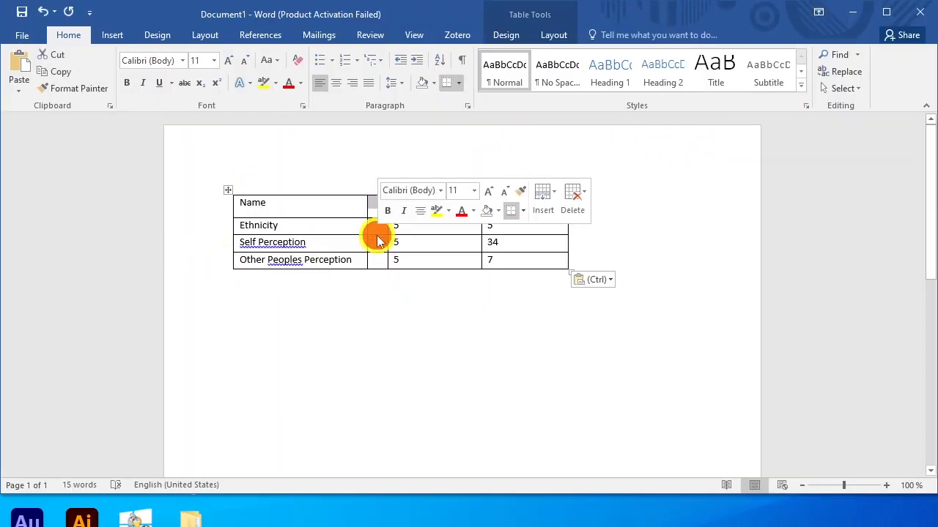
{"action": "right_click", "coordinate": [377, 242]}
{"action": "left_click", "coordinate": [415, 335]}
Correct the flagged theme names in the table to "Self-Perception" and "Other People's Perception"
{"action": "right_click", "coordinate": [269, 243]}
{"action": "key", "text": "Escape"}
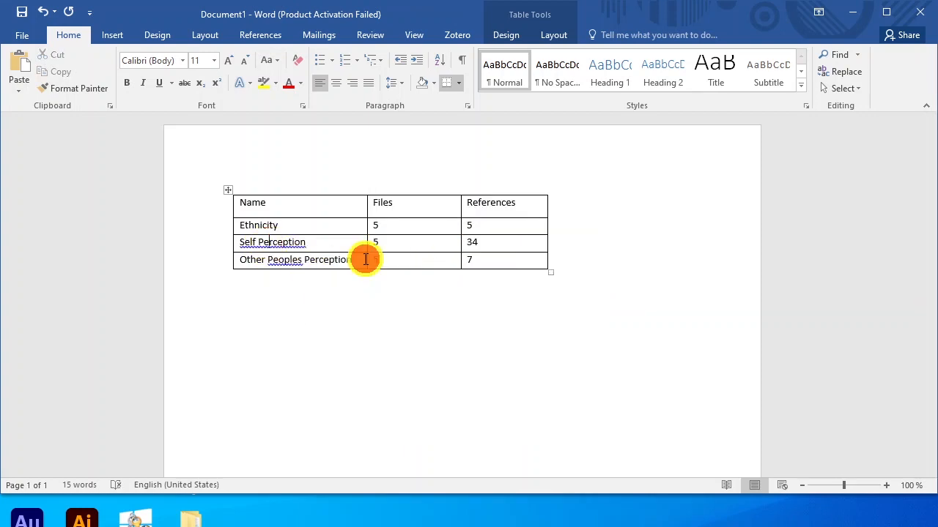
{"action": "right_click", "coordinate": [286, 259]}
{"action": "left_click", "coordinate": [333, 272]}
Make the table's header row bold and widen the table past the page's text area
{"action": "left_click_drag", "start_coordinate": [248, 203], "coordinate": [470, 205]}
{"action": "left_click", "coordinate": [130, 84]}
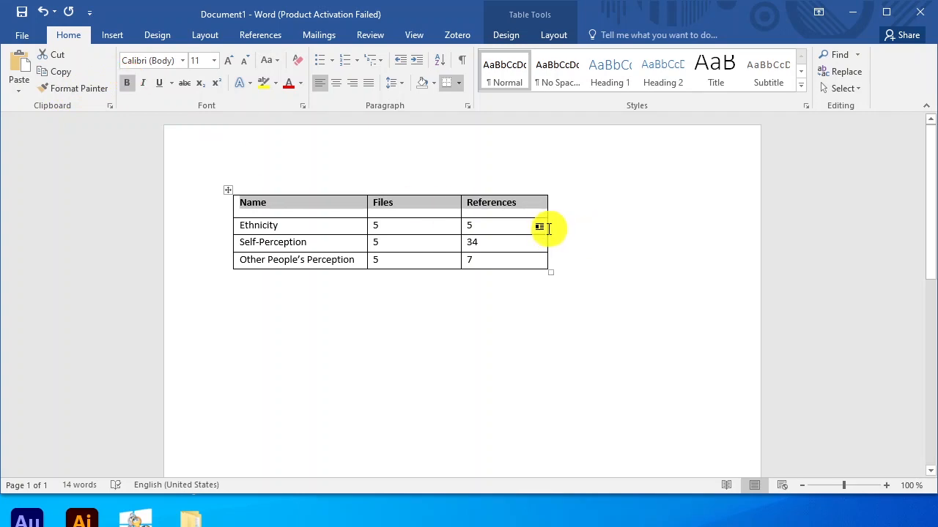
{"action": "left_click_drag", "start_coordinate": [547, 229], "coordinate": [714, 229]}
{"action": "left_click", "coordinate": [362, 165]}
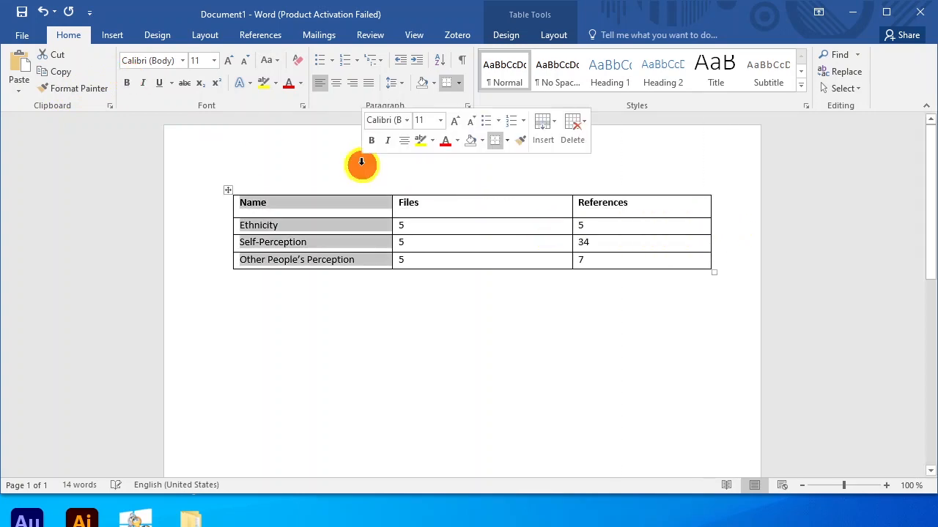
{"action": "left_click", "coordinate": [396, 357]}
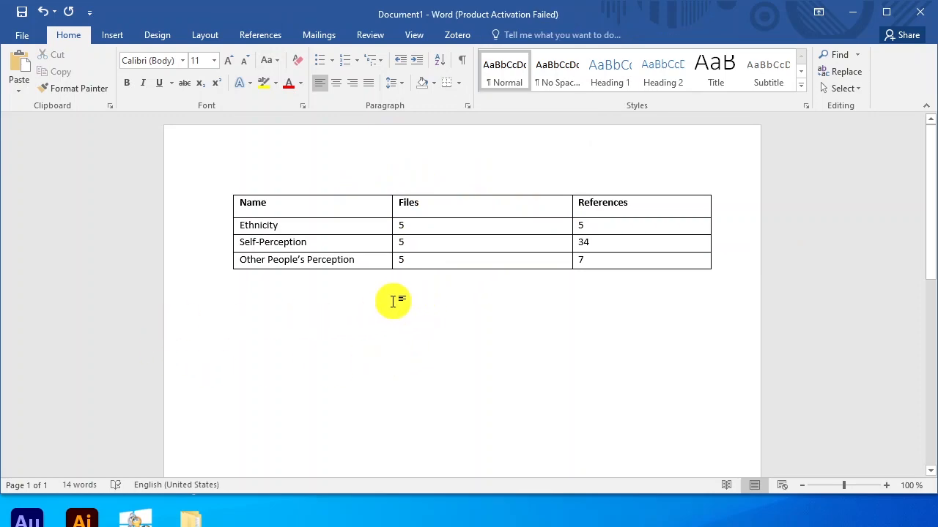
Save the Word document in the Documents folder as "Barchart"
{"action": "key", "text": "ctrl+s"}
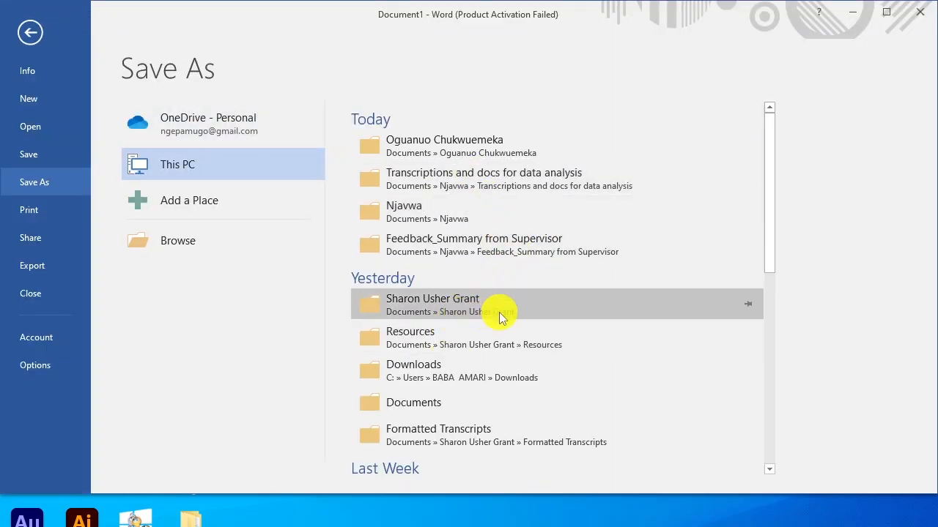
{"action": "double_click", "coordinate": [219, 165]}
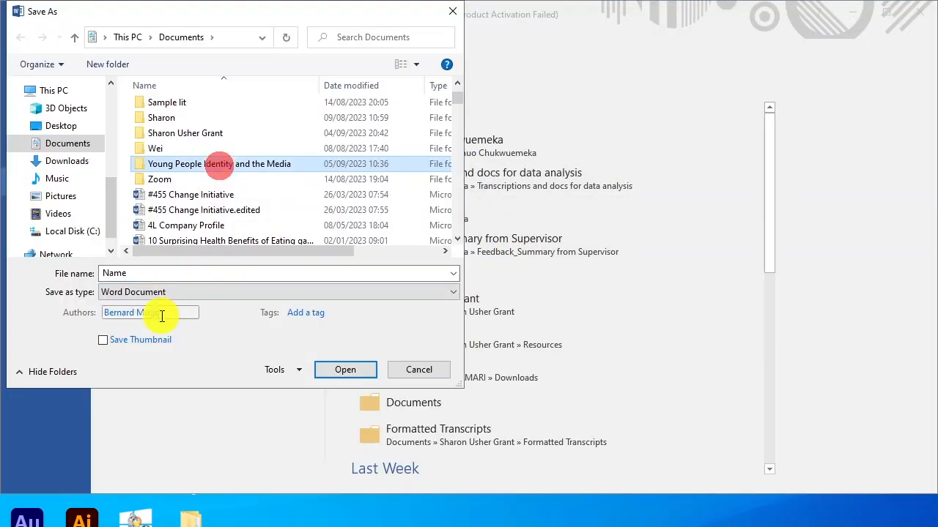
{"action": "double_click", "coordinate": [157, 274]}
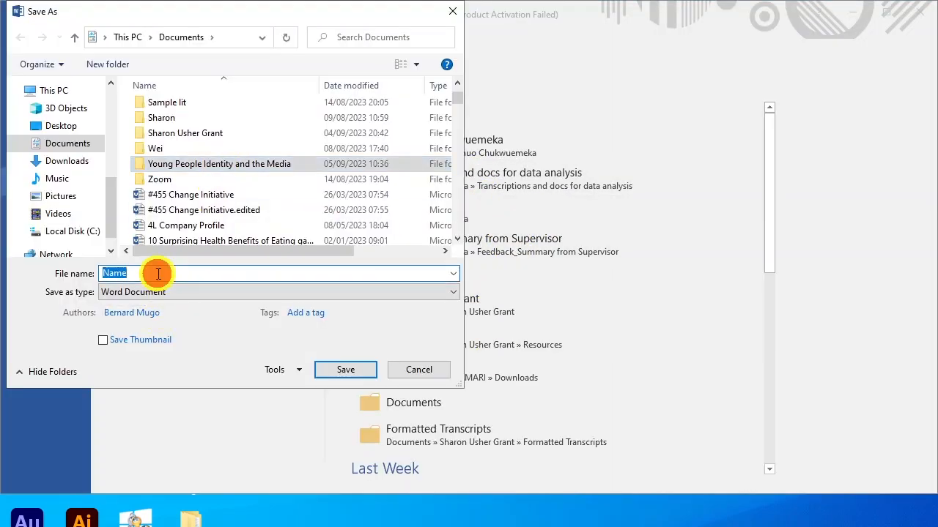
{"action": "type", "text": "Bar"}
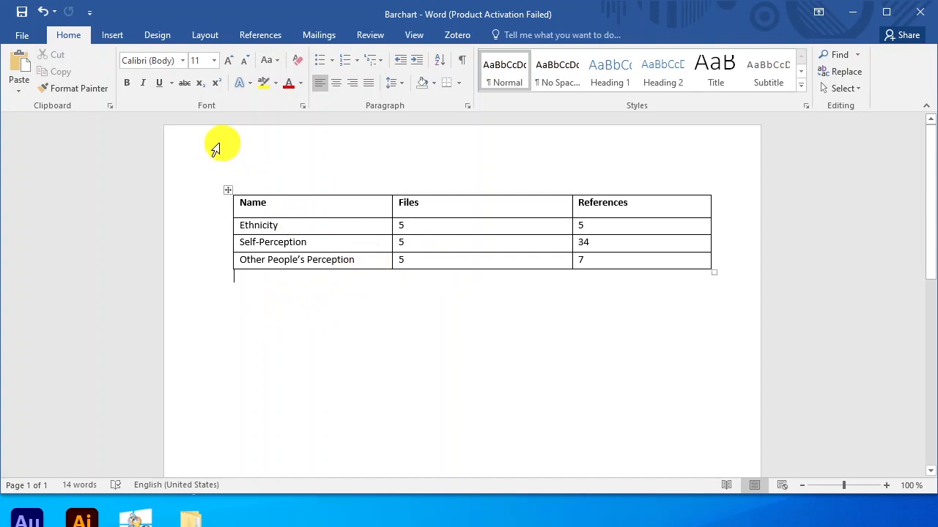
Insert a clustered bar chart below the themes table and dismiss the Office activation wizard
{"action": "left_click", "coordinate": [119, 33]}
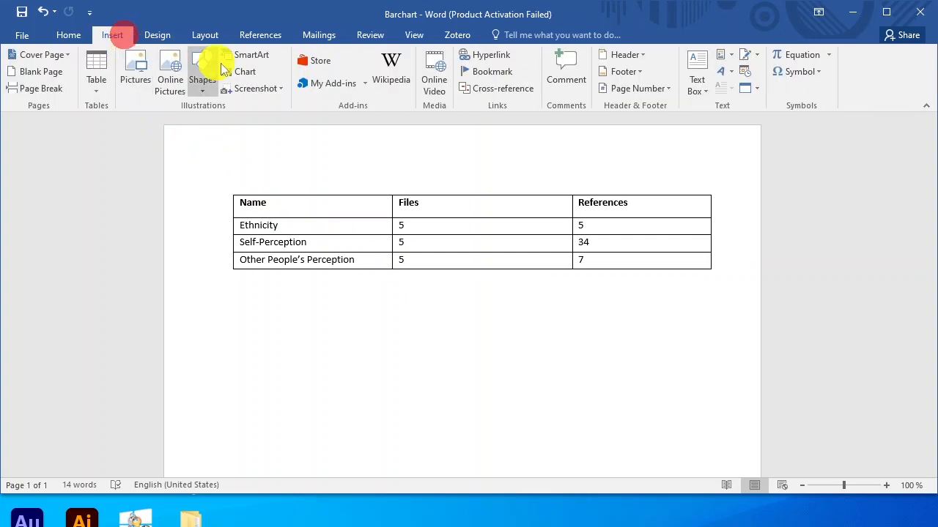
{"action": "left_click", "coordinate": [248, 73]}
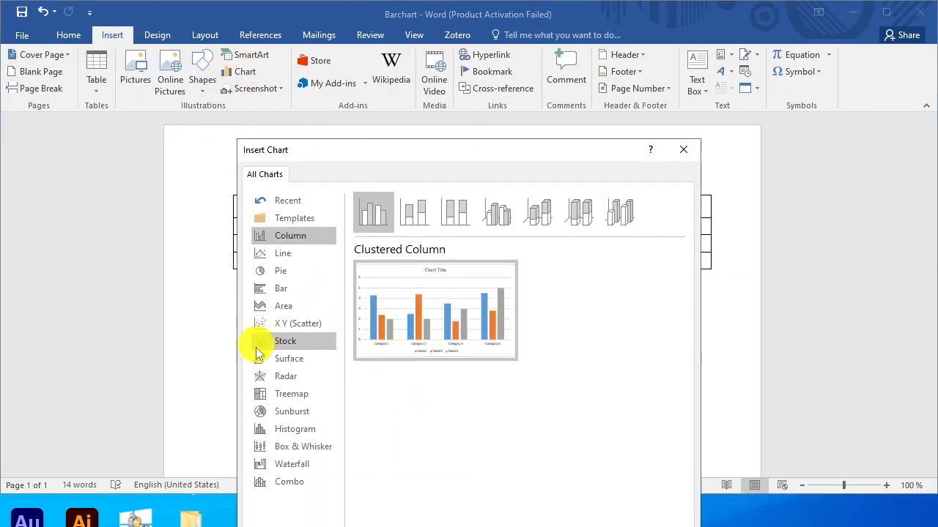
{"action": "left_click", "coordinate": [279, 291]}
{"action": "left_click", "coordinate": [649, 477]}
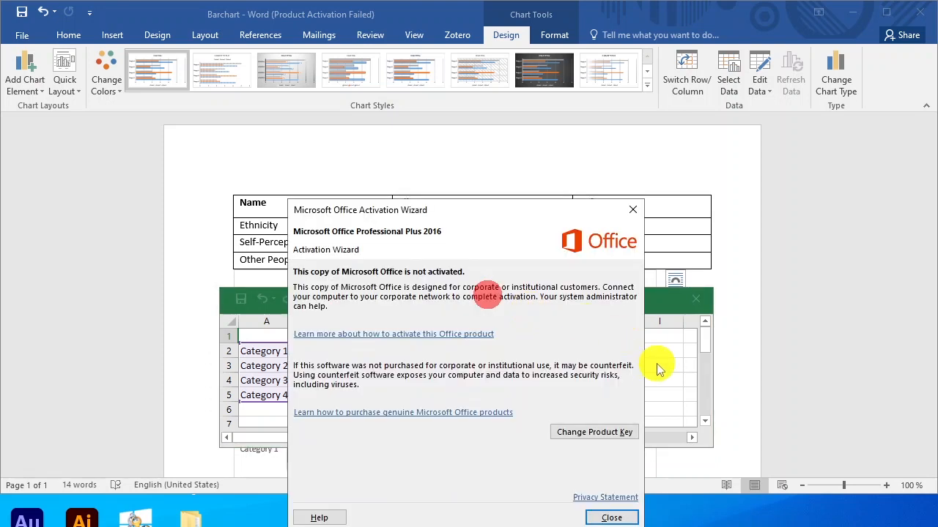
{"action": "left_click", "coordinate": [630, 203]}
Position the chart data sheet below the table and shrink the chart's data range to exclude Category 4
{"action": "left_click_drag", "start_coordinate": [474, 297], "coordinate": [690, 341]}
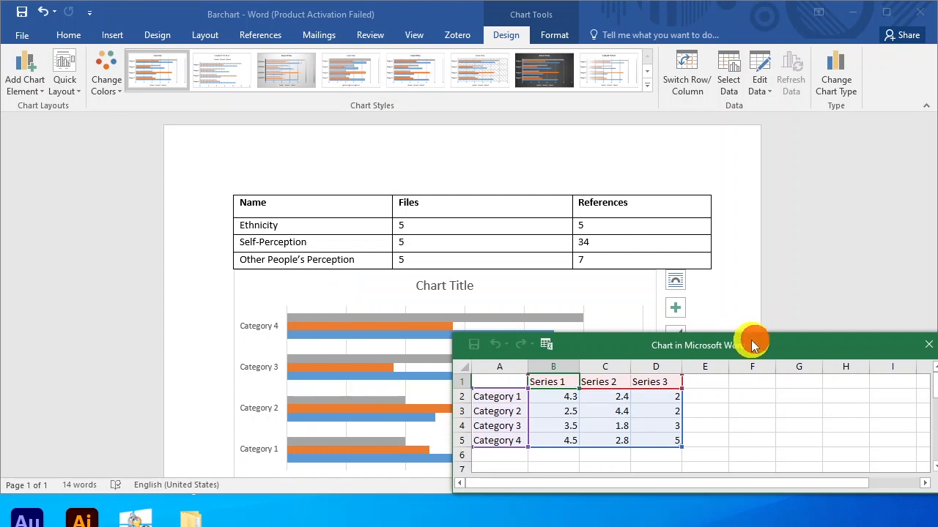
{"action": "left_click_drag", "start_coordinate": [754, 345], "coordinate": [530, 294]}
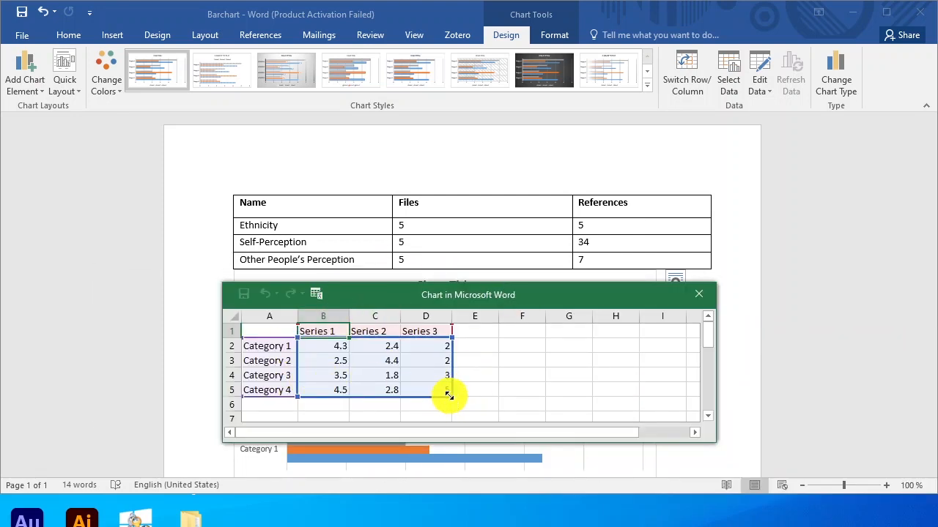
{"action": "left_click_drag", "start_coordinate": [449, 396], "coordinate": [445, 383]}
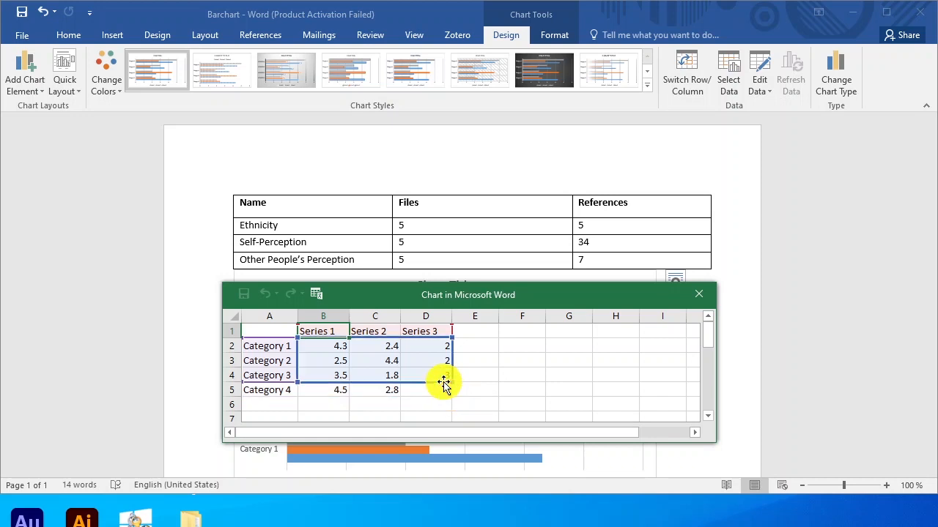
Copy the three theme names from the Word table over Category 1 to Category 3 in the chart data
{"action": "left_click", "coordinate": [261, 230]}
{"action": "left_click_drag", "start_coordinate": [242, 226], "coordinate": [332, 259]}
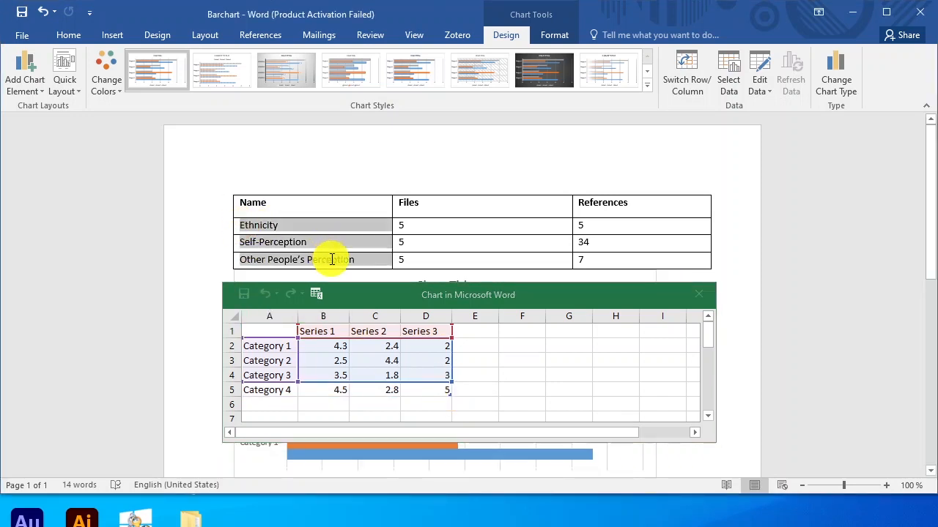
{"action": "right_click", "coordinate": [283, 242]}
{"action": "left_click", "coordinate": [282, 263]}
{"action": "left_click", "coordinate": [258, 348]}
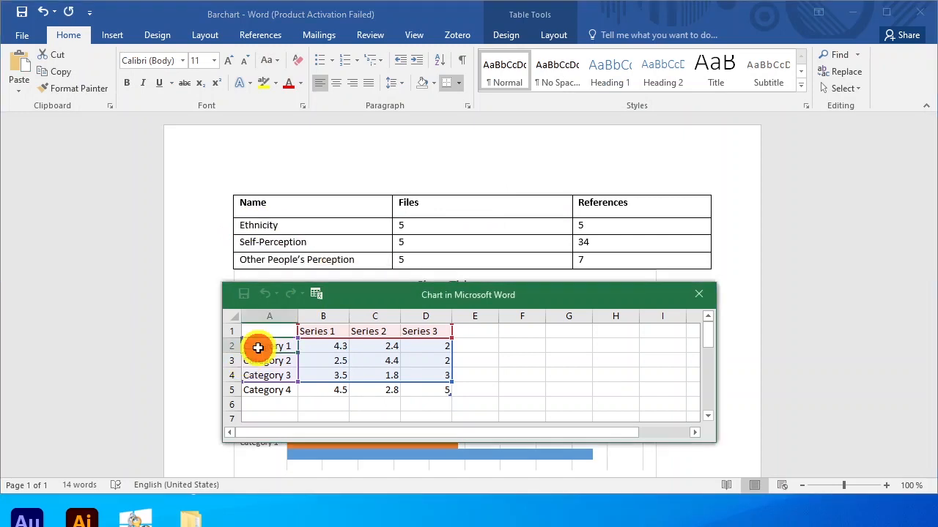
{"action": "key", "text": "ctrl+v"}
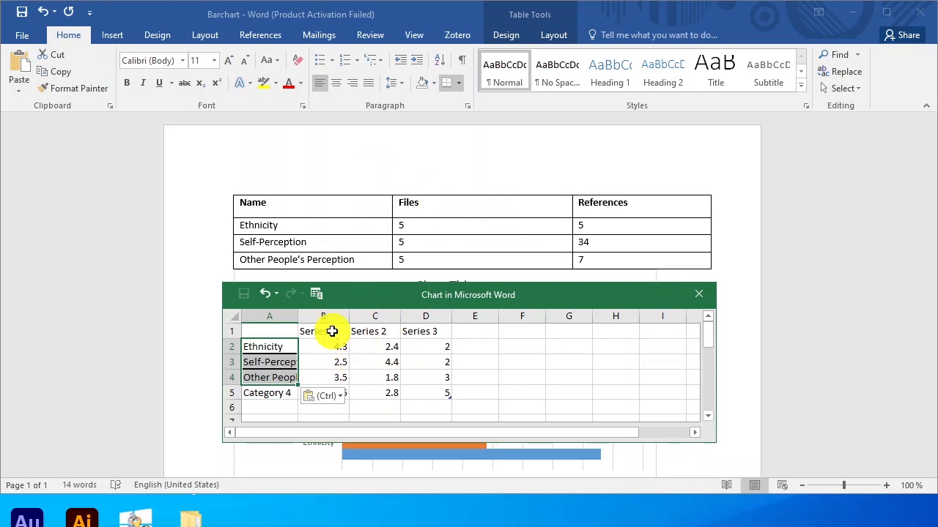
Replace the table's Files heading with "No. of participants", correcting its spacing and spelling
{"action": "left_click", "coordinate": [423, 206]}
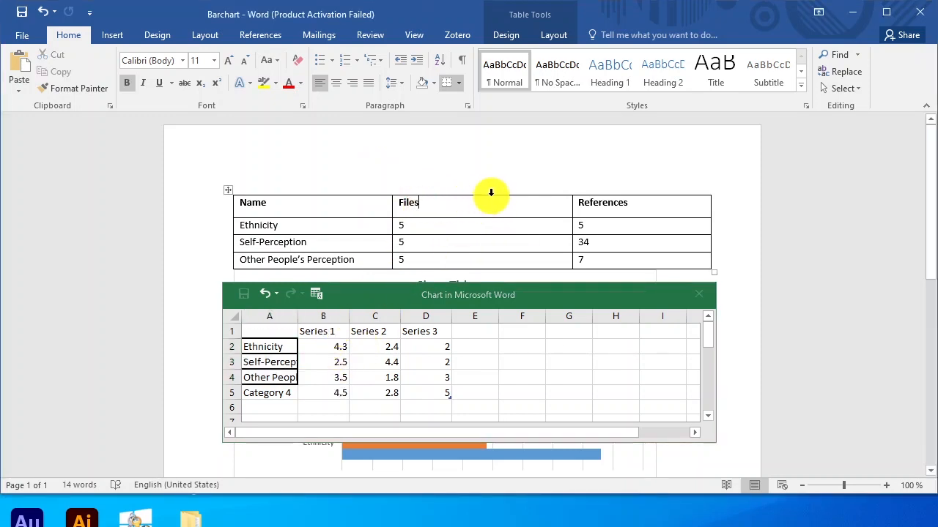
{"action": "key", "text": "BackSpace"}
{"action": "key", "text": "BackSpace"}
{"action": "key", "text": "BackSpace"}
{"action": "key", "text": "BackSpace"}
{"action": "key", "text": "BackSpace"}
{"action": "type", "text": "No"}
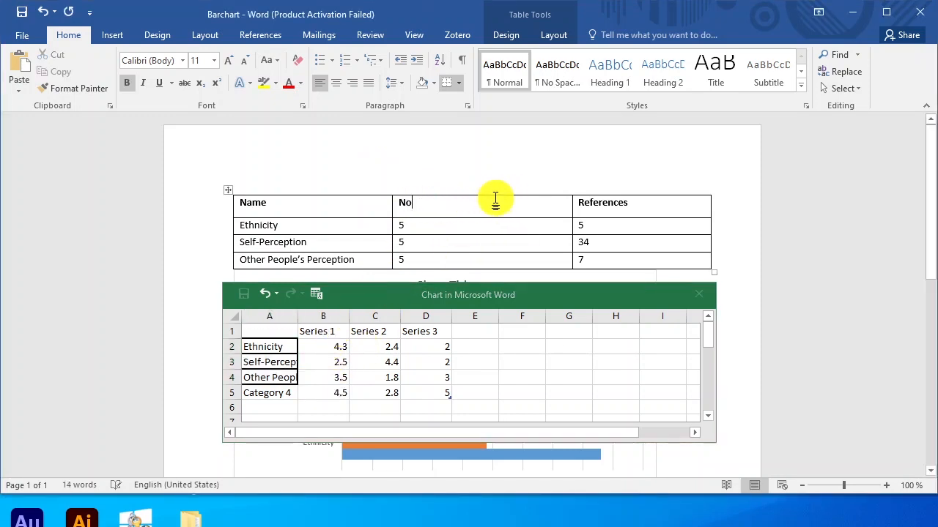
{"action": "type", "text": ".of partciapnts"}
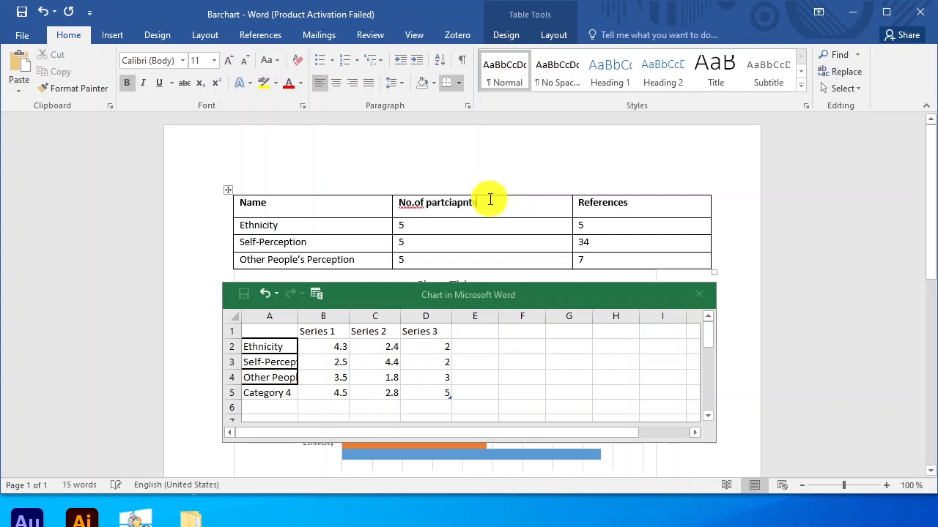
{"action": "right_click", "coordinate": [414, 200]}
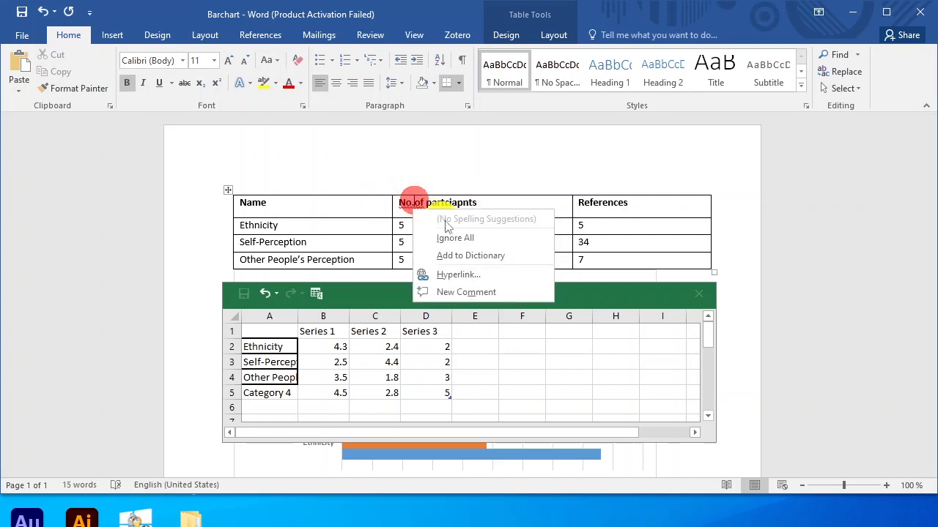
{"action": "left_click", "coordinate": [411, 201]}
{"action": "right_click", "coordinate": [465, 202]}
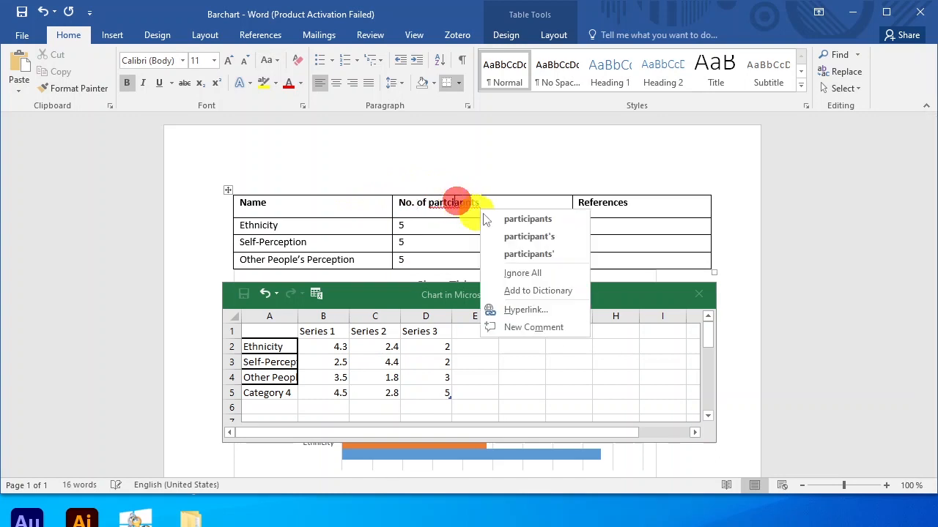
{"action": "left_click", "coordinate": [529, 218]}
Change the table's References heading to "No. of References"
{"action": "left_click", "coordinate": [583, 204]}
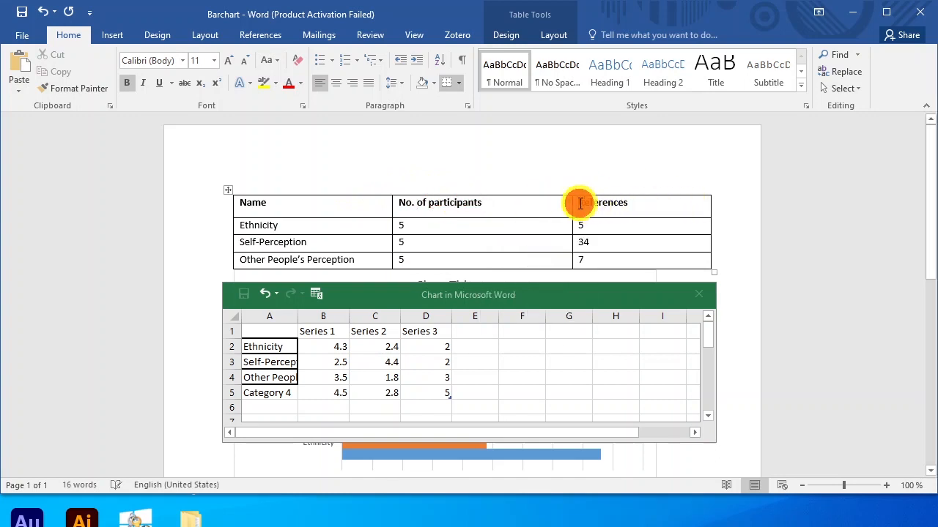
{"action": "type", "text": "No.of"}
{"action": "right_click", "coordinate": [592, 203]}
{"action": "left_click", "coordinate": [600, 199]}
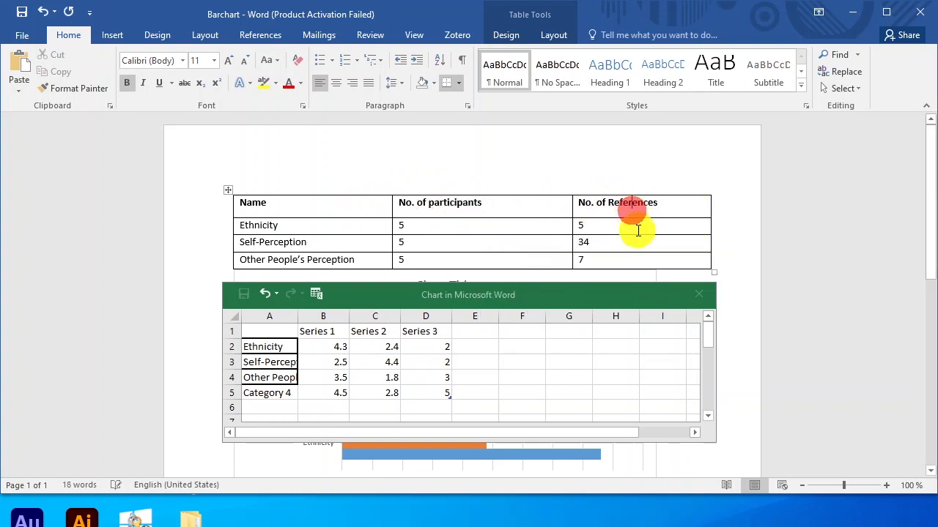
Copy the "No. of References" heading over the Series 1 heading in the chart data
{"action": "left_click_drag", "start_coordinate": [667, 203], "coordinate": [586, 207]}
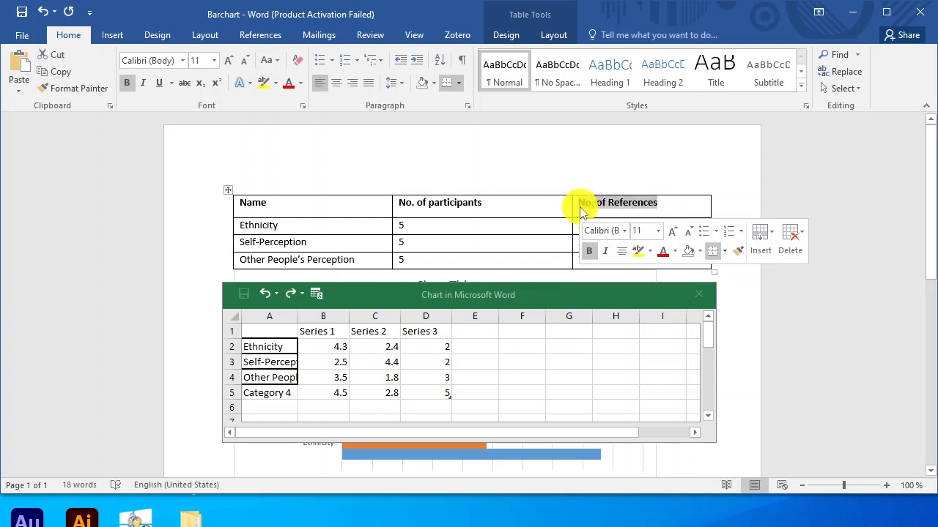
{"action": "right_click", "coordinate": [586, 206]}
{"action": "left_click", "coordinate": [615, 233]}
{"action": "left_click", "coordinate": [318, 331]}
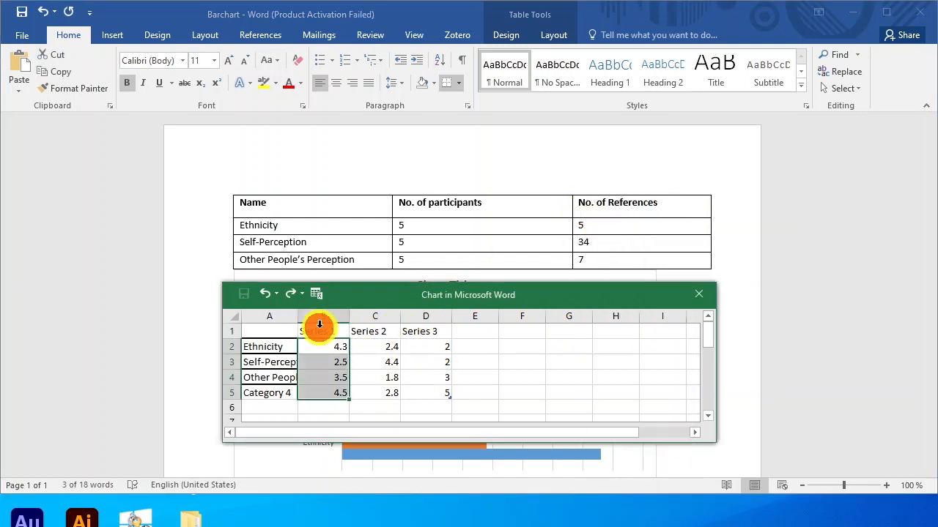
{"action": "key", "text": "ctrl+v"}
Copy the table's "No. of participants" heading over the Series 2 heading in the chart data
{"action": "left_click", "coordinate": [448, 205]}
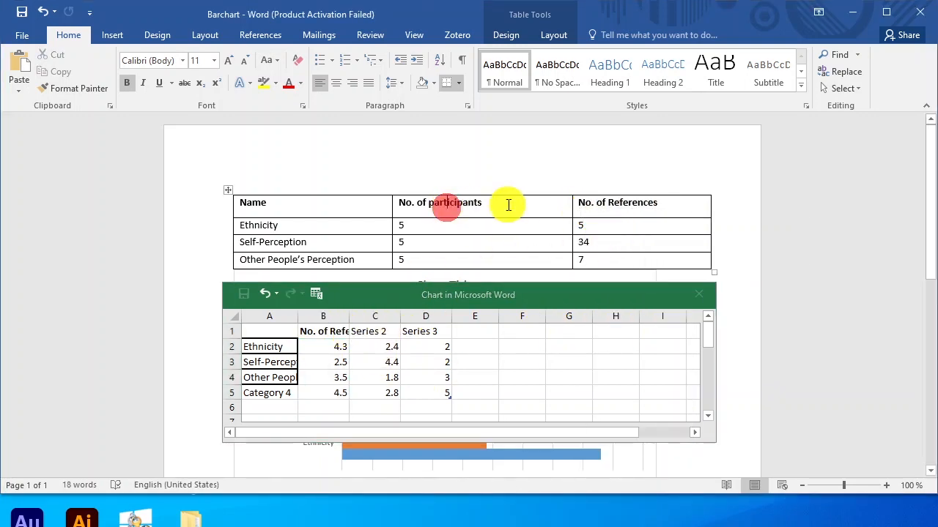
{"action": "left_click_drag", "start_coordinate": [507, 205], "coordinate": [415, 205]}
{"action": "left_click", "coordinate": [373, 329]}
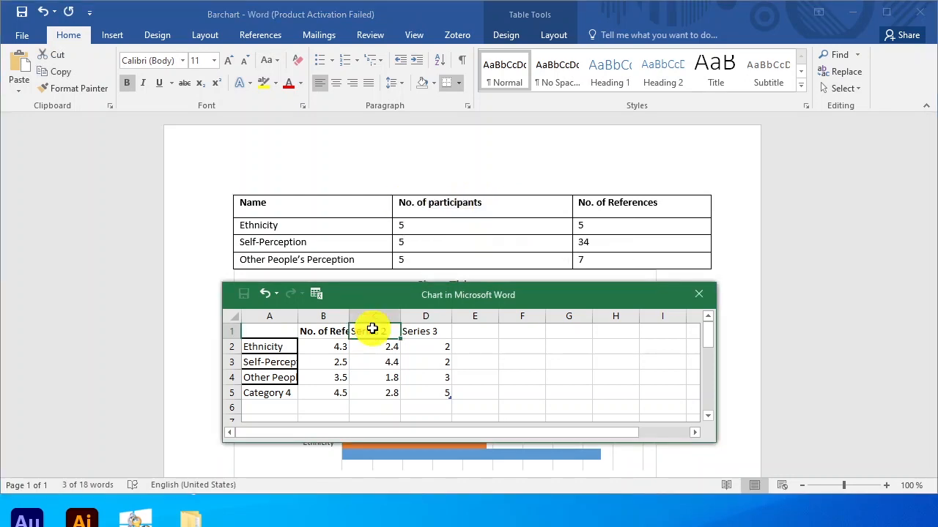
{"action": "key", "text": "ctrl+v"}
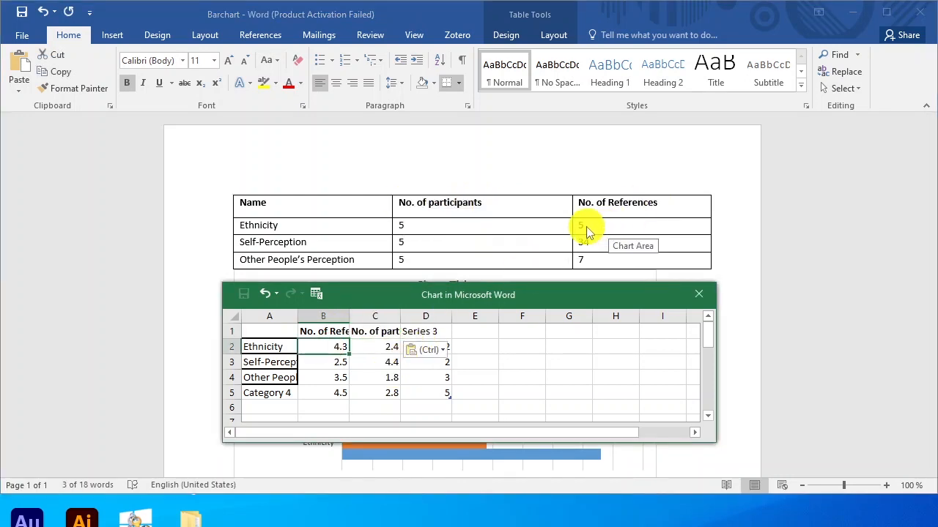
Copy the three reference counts 5, 34 and 7 from the Word table into the chart data's "No. of References" column
{"action": "left_click_drag", "start_coordinate": [581, 226], "coordinate": [593, 259]}
{"action": "key", "text": "ctrl+c"}
{"action": "left_click", "coordinate": [322, 341]}
{"action": "key", "text": "ctrl+v"}
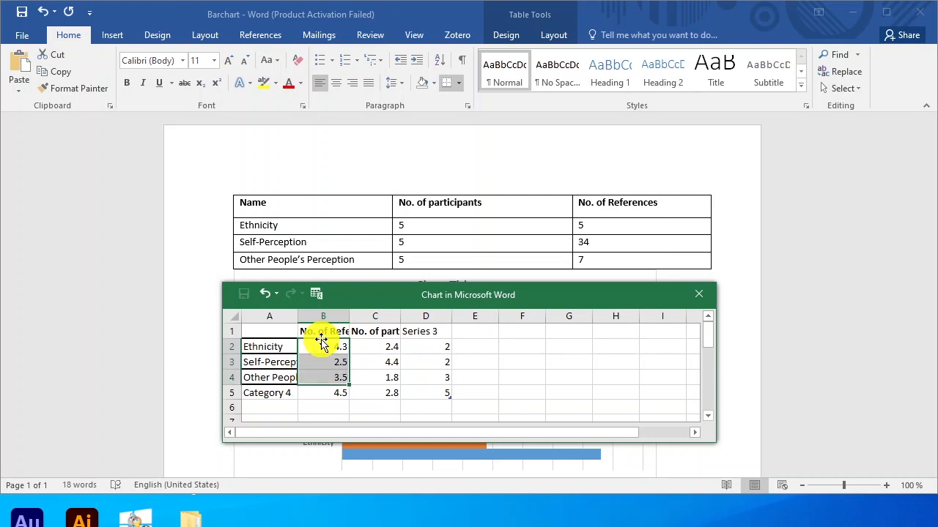
Copy the three participant counts of 5 from the Word table into the chart data's "No. of participants" column, and close the chart data
{"action": "left_click", "coordinate": [461, 227]}
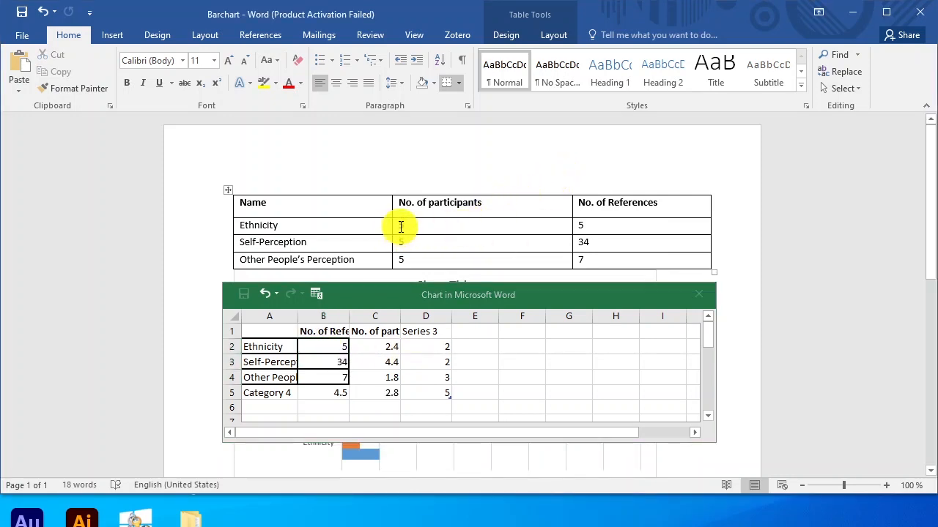
{"action": "left_click", "coordinate": [392, 340]}
{"action": "key", "text": "shift+Down"}
{"action": "key", "text": "shift+Down"}
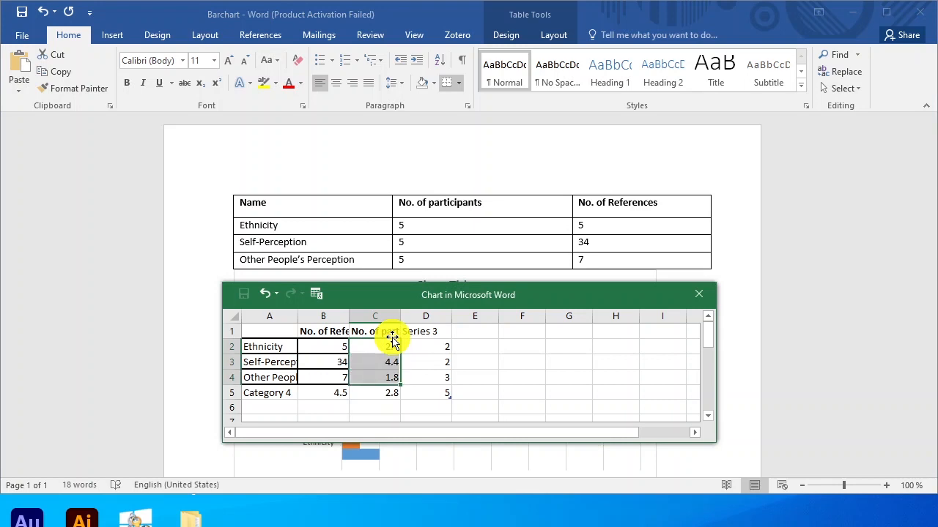
{"action": "left_click", "coordinate": [698, 293]}
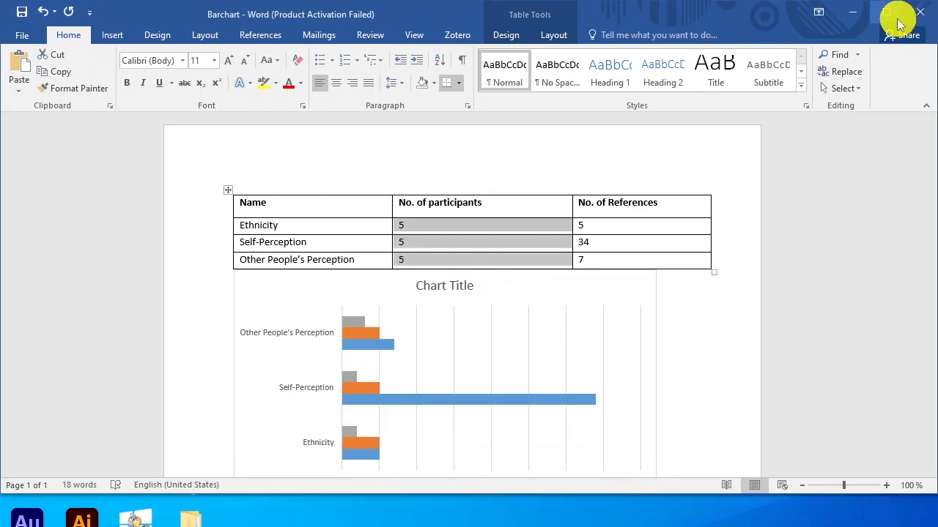
Change the chart title to "Themes" and remove the unused Series 3 from the bar chart
{"action": "left_click", "coordinate": [350, 377]}
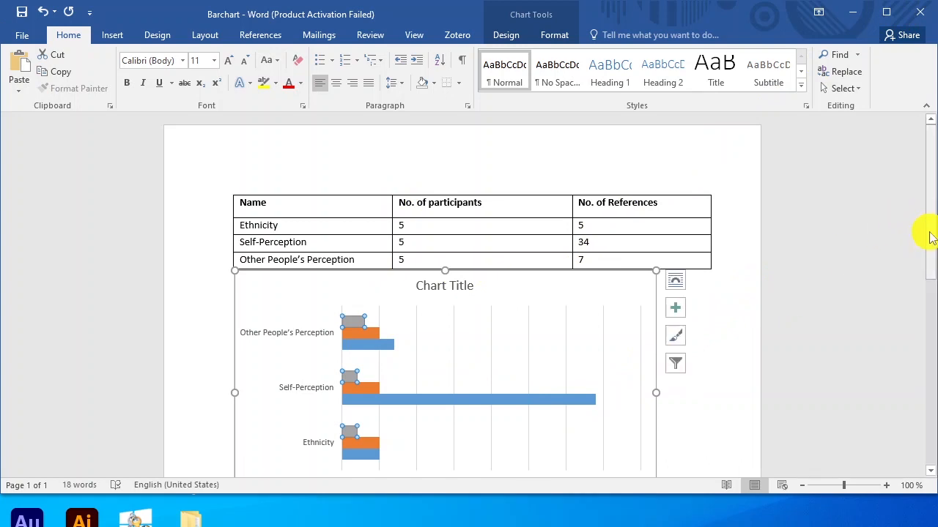
{"action": "left_click_drag", "start_coordinate": [926, 233], "coordinate": [922, 289]}
{"action": "left_click", "coordinate": [183, 274]}
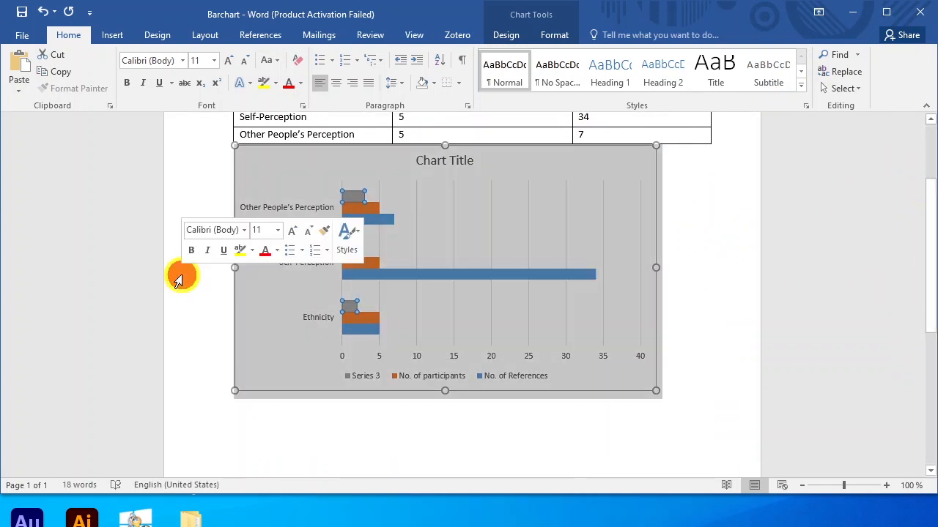
{"action": "left_click", "coordinate": [590, 205]}
{"action": "double_click", "coordinate": [450, 161]}
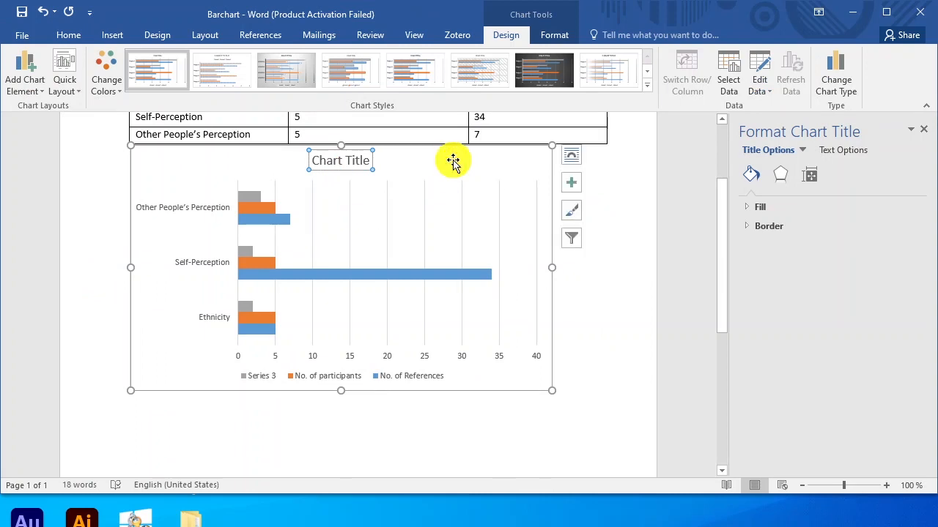
{"action": "type", "text": "Themes"}
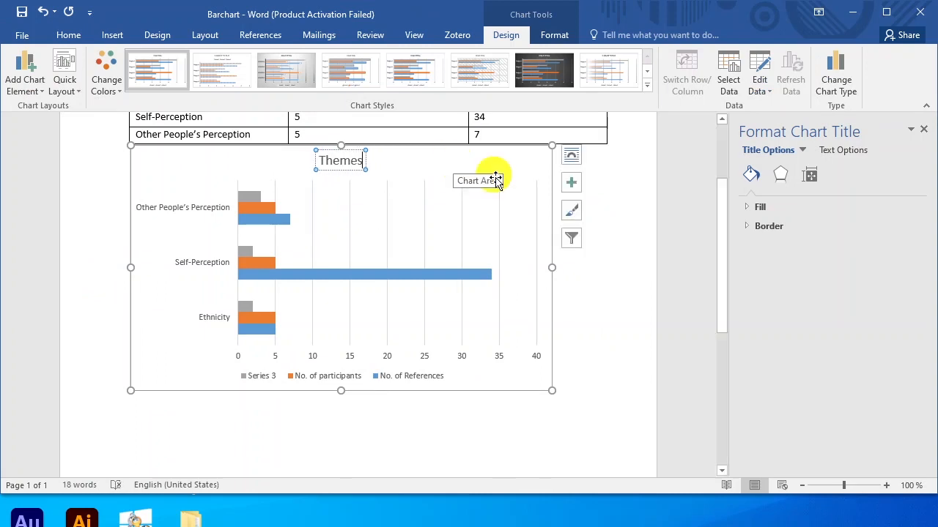
{"action": "left_click", "coordinate": [620, 272]}
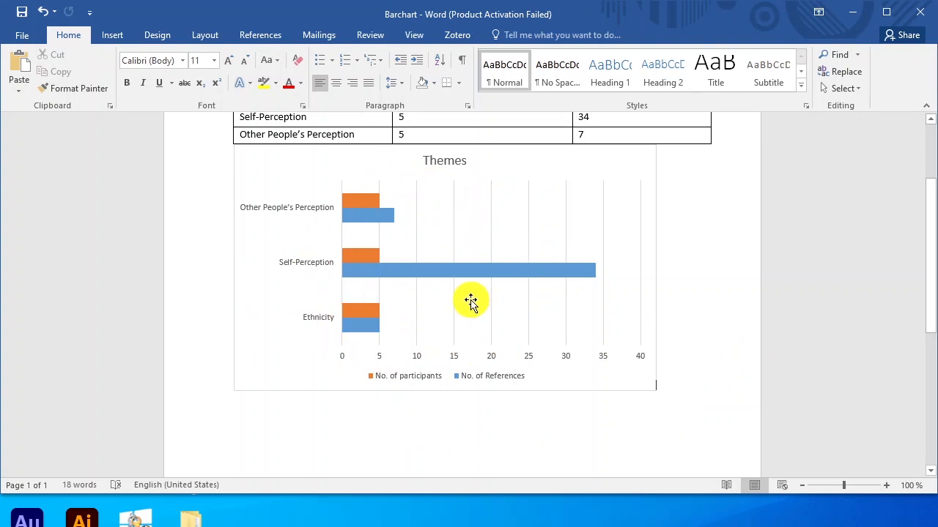
Examine the themes table together with the bar chart below it
{"action": "mouse_move", "coordinate": [452, 274]}
{"action": "scroll", "coordinate": [472, 264], "scroll_direction": "up", "scroll_amount": 3}
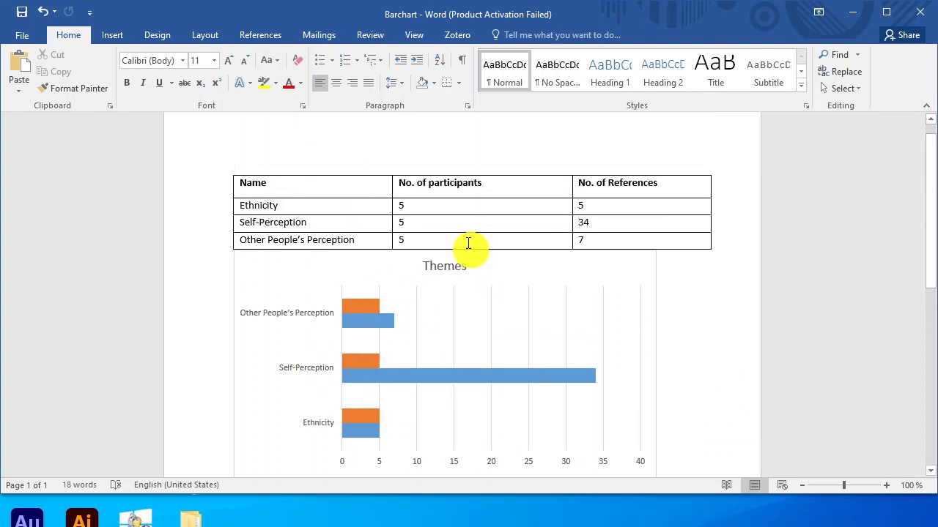
{"action": "scroll", "coordinate": [455, 196], "scroll_direction": "down", "scroll_amount": 2}
{"action": "scroll", "coordinate": [435, 317], "scroll_direction": "up", "scroll_amount": 1}
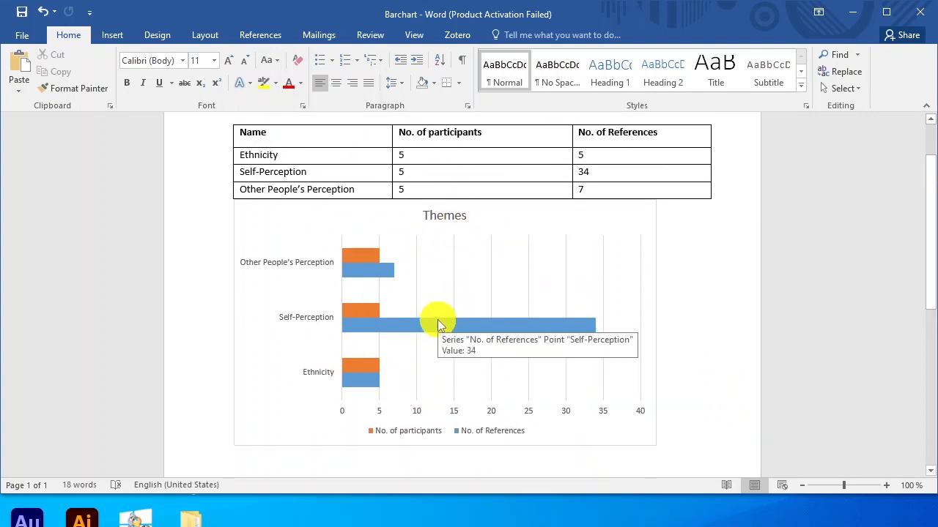
{"action": "scroll", "coordinate": [501, 298], "scroll_direction": "up", "scroll_amount": 2}
{"action": "scroll", "coordinate": [500, 297], "scroll_direction": "down", "scroll_amount": 4}
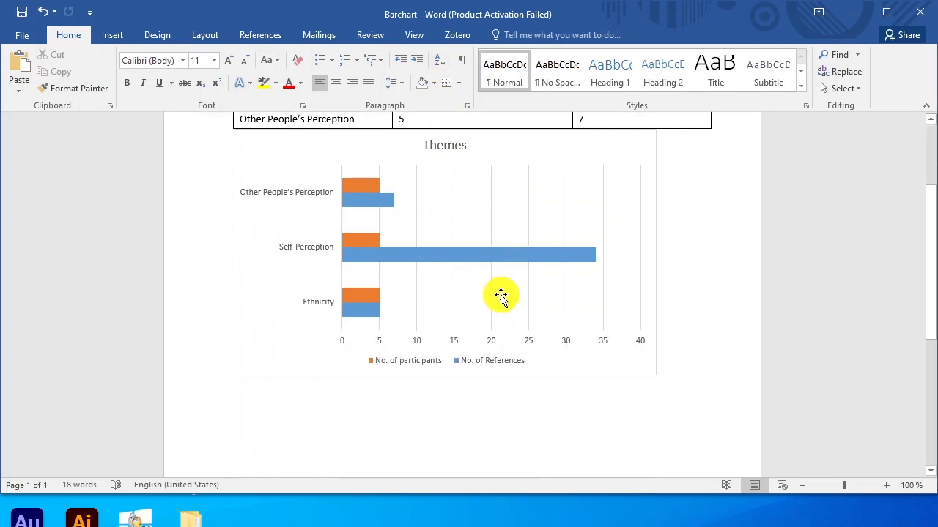
{"action": "scroll", "coordinate": [500, 297], "scroll_direction": "up", "scroll_amount": 2}
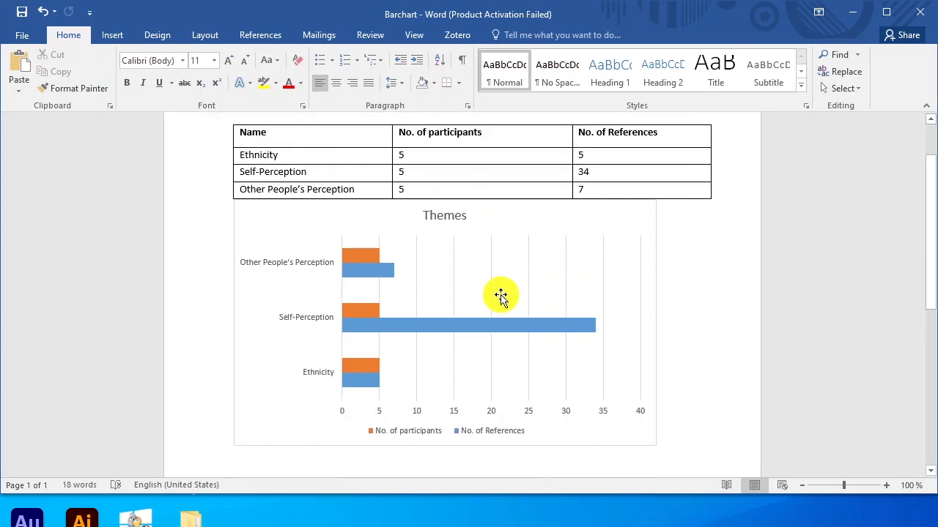
Switch to NVivo and show the project's Codes list with the exploration commands available
{"action": "left_click", "coordinate": [268, 279]}
{"action": "left_click", "coordinate": [266, 137]}
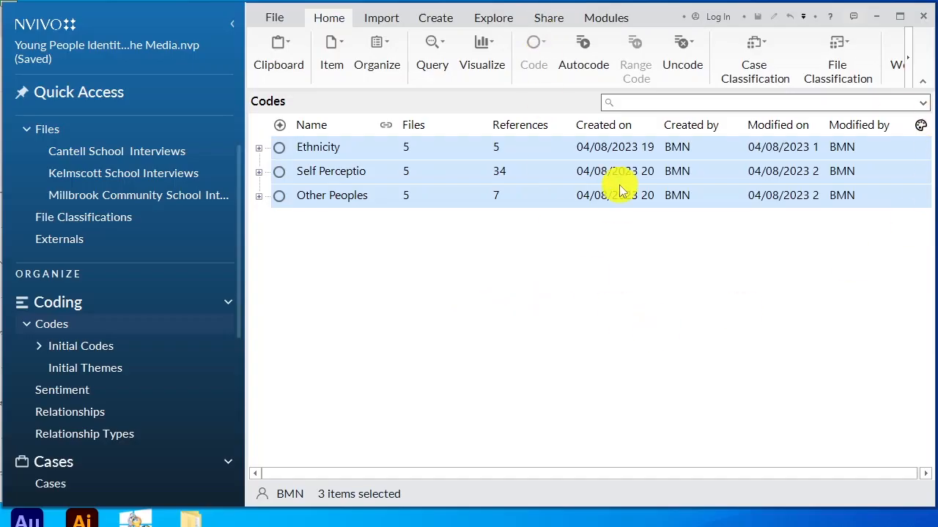
{"action": "left_click", "coordinate": [493, 18]}
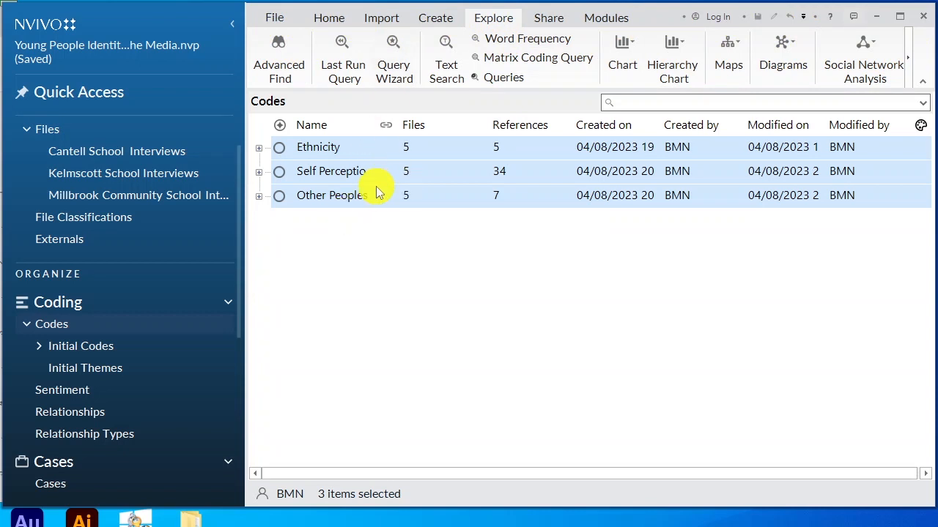
{"action": "left_click", "coordinate": [70, 324]}
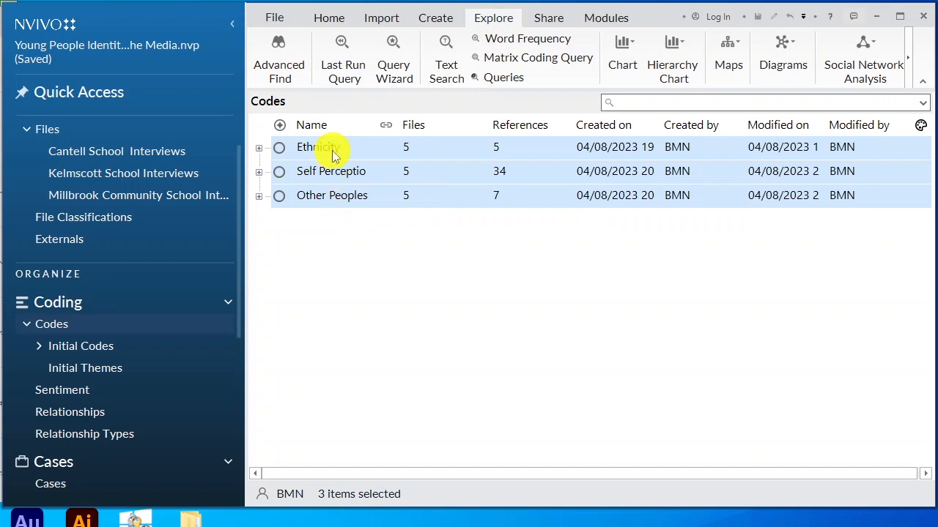
{"action": "left_click", "coordinate": [742, 45]}
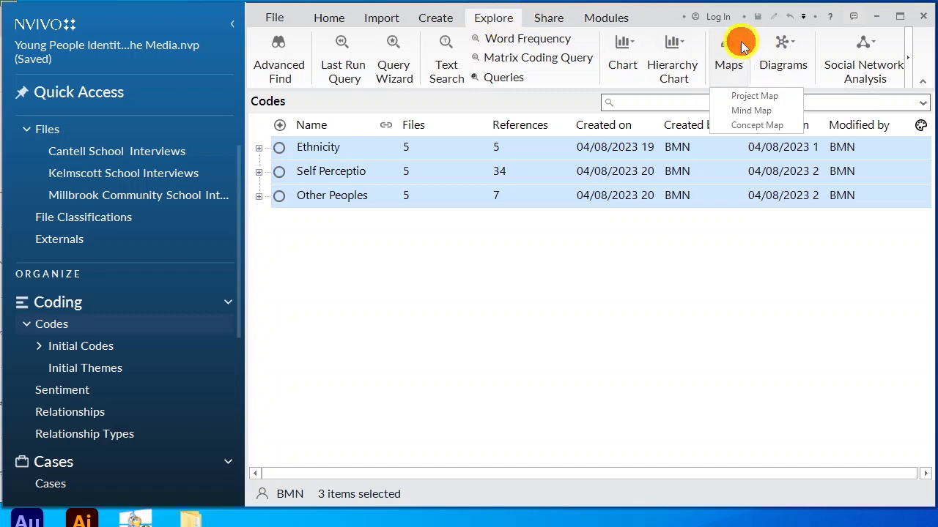
{"action": "left_click", "coordinate": [769, 98]}
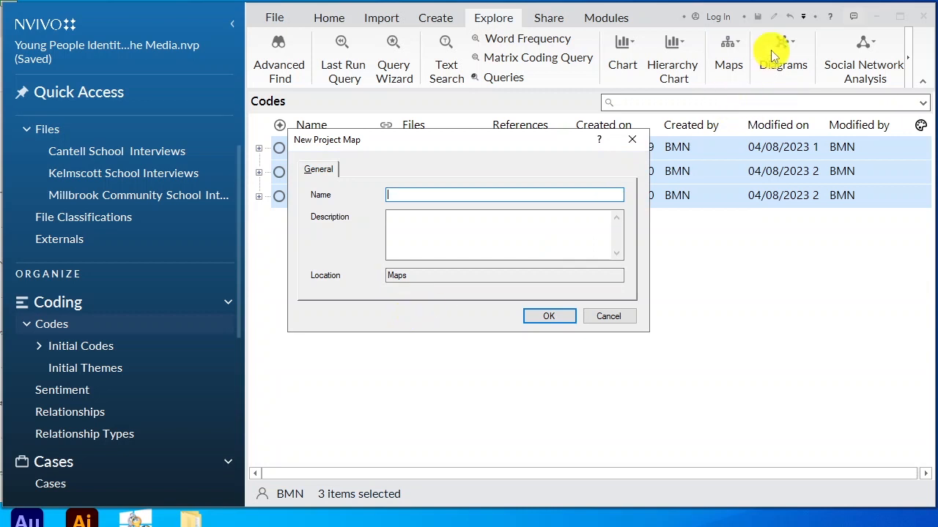
{"action": "left_click", "coordinate": [607, 314]}
Create a new project map named "Ethnicity", correcting the misspelled name
{"action": "left_click", "coordinate": [741, 45]}
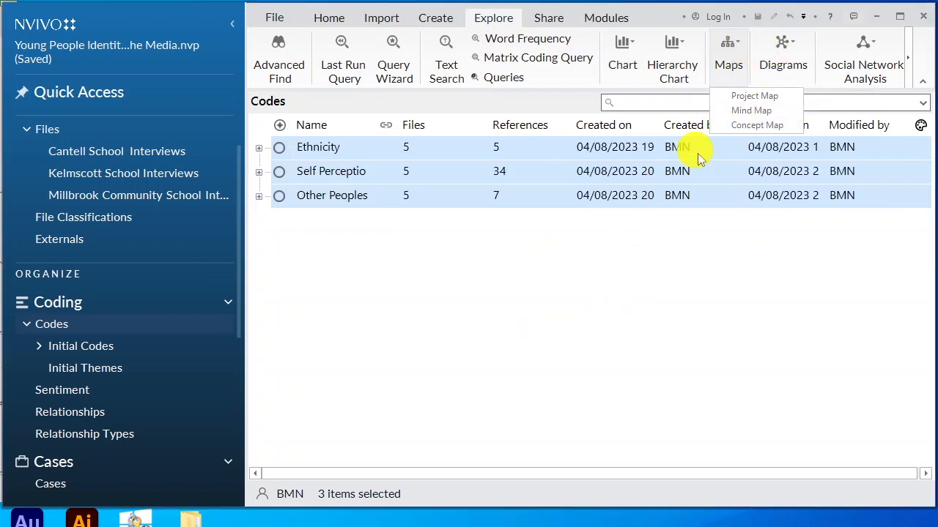
{"action": "left_click", "coordinate": [736, 96]}
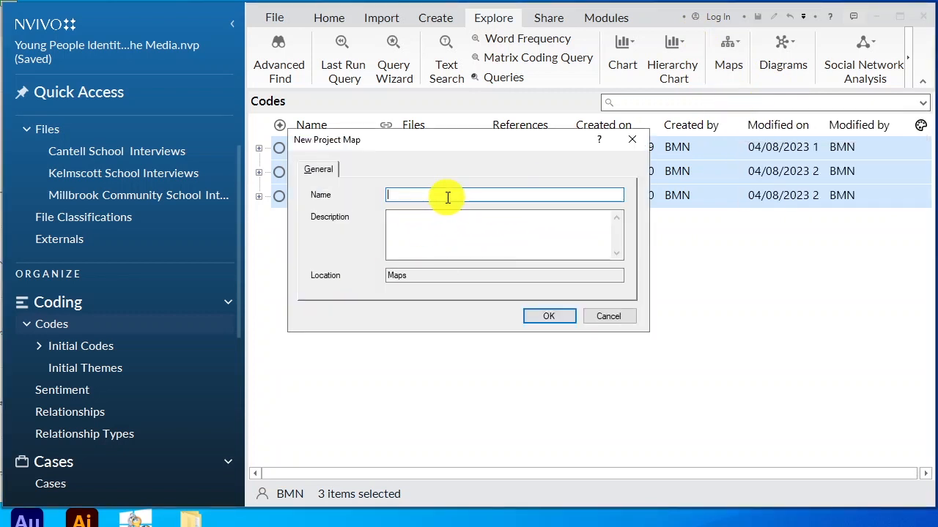
{"action": "left_click_drag", "start_coordinate": [437, 142], "coordinate": [539, 197]}
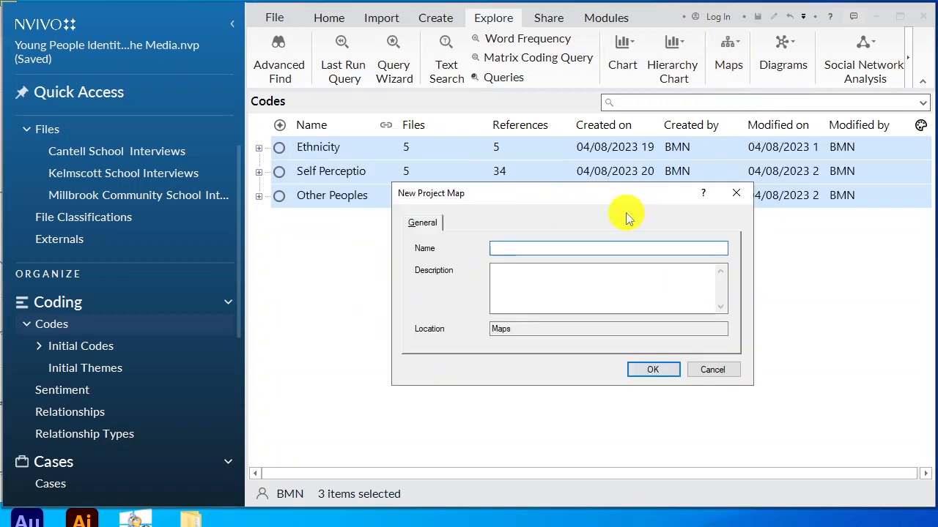
{"action": "type", "text": "Ethinicity"}
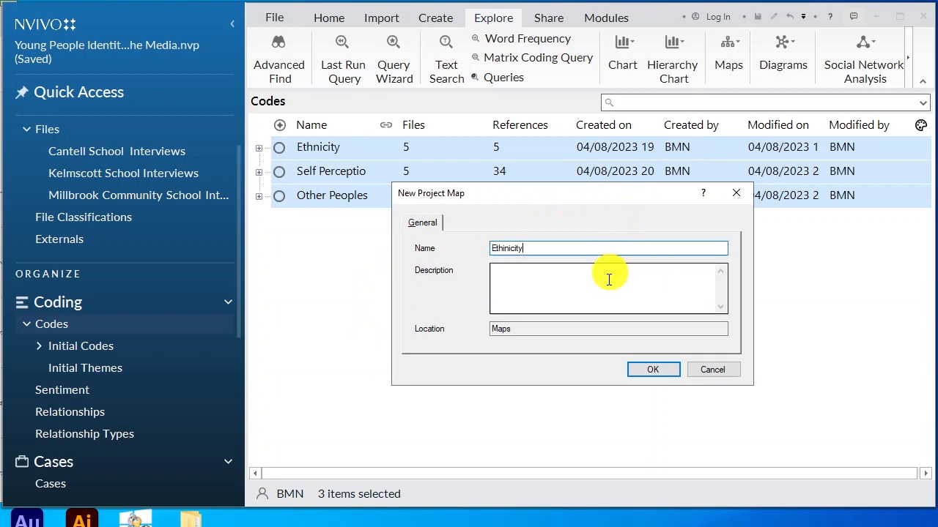
{"action": "left_click", "coordinate": [500, 248]}
{"action": "key", "text": "BackSpace"}
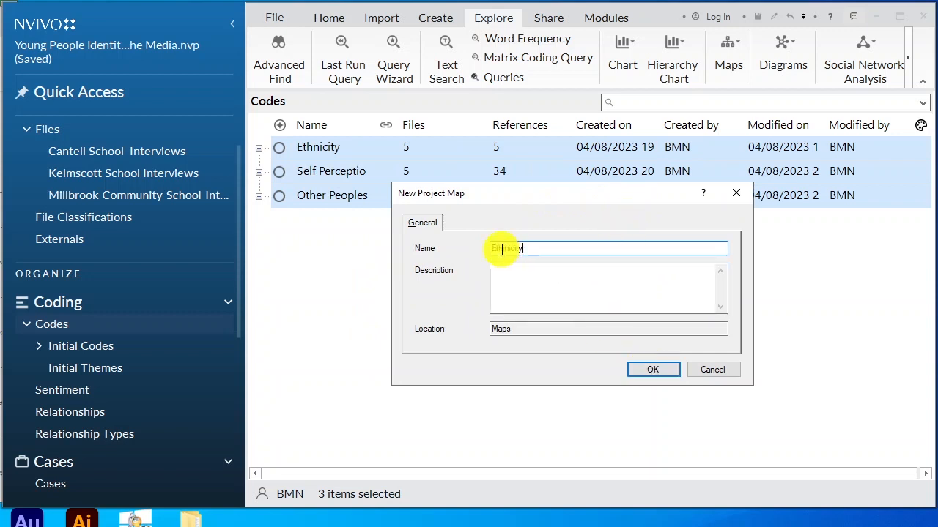
{"action": "left_click", "coordinate": [654, 368]}
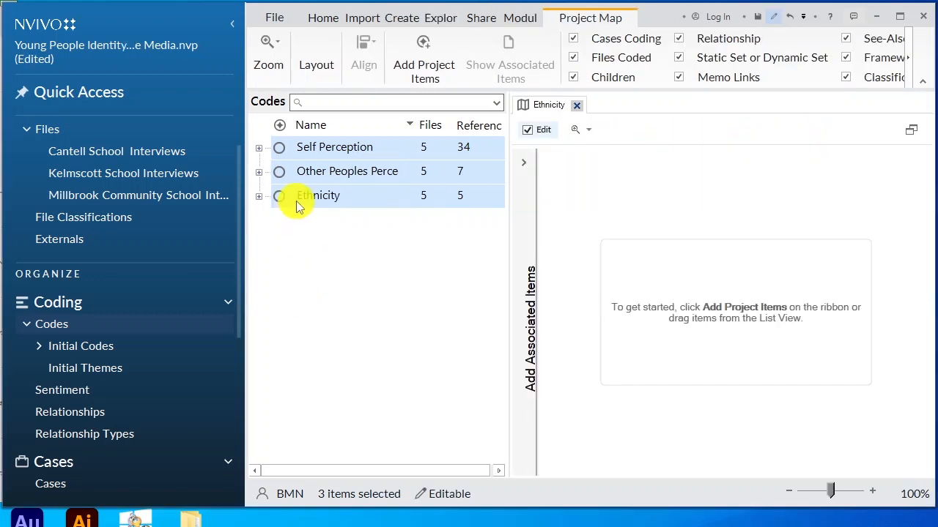
Add only the Ethnicity code from the Codes list to the empty project map
{"action": "left_click", "coordinate": [343, 235]}
{"action": "left_click", "coordinate": [330, 201]}
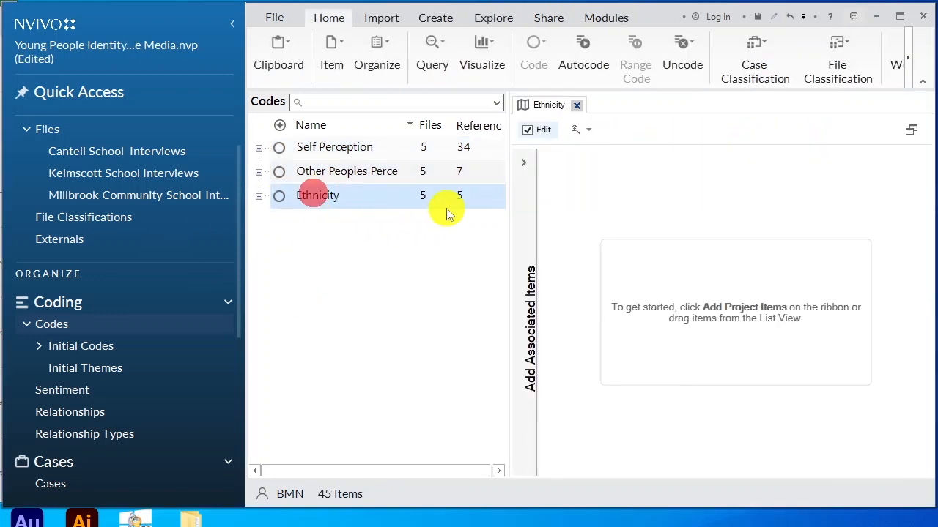
{"action": "left_click_drag", "start_coordinate": [448, 212], "coordinate": [718, 280]}
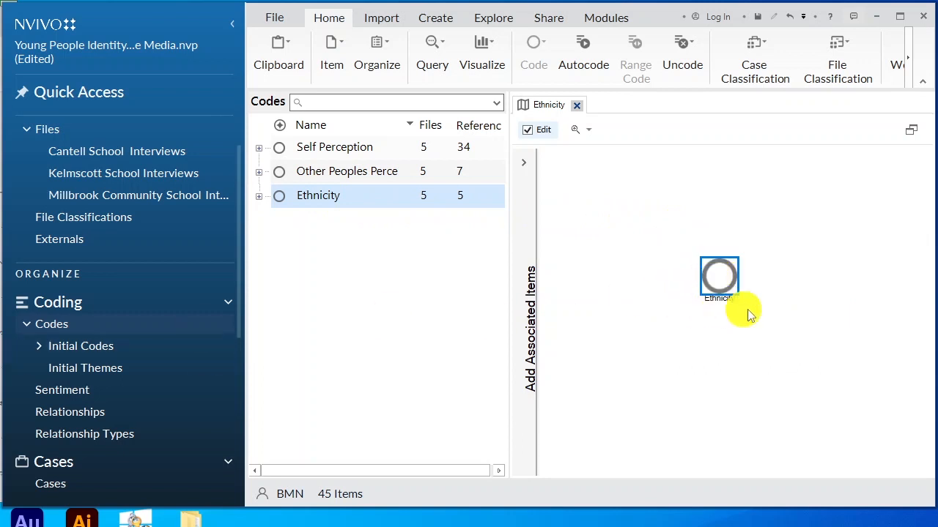
{"action": "left_click", "coordinate": [814, 285]}
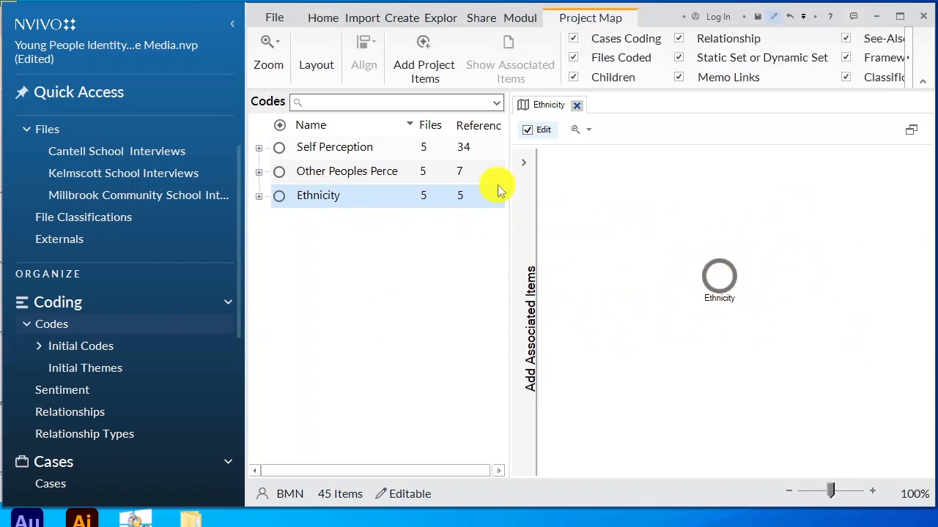
Expand the Ethnicity code and add its five child codes, White, Pakistani, Indian, English and British ethnicity, to the project map
{"action": "left_click", "coordinate": [259, 196]}
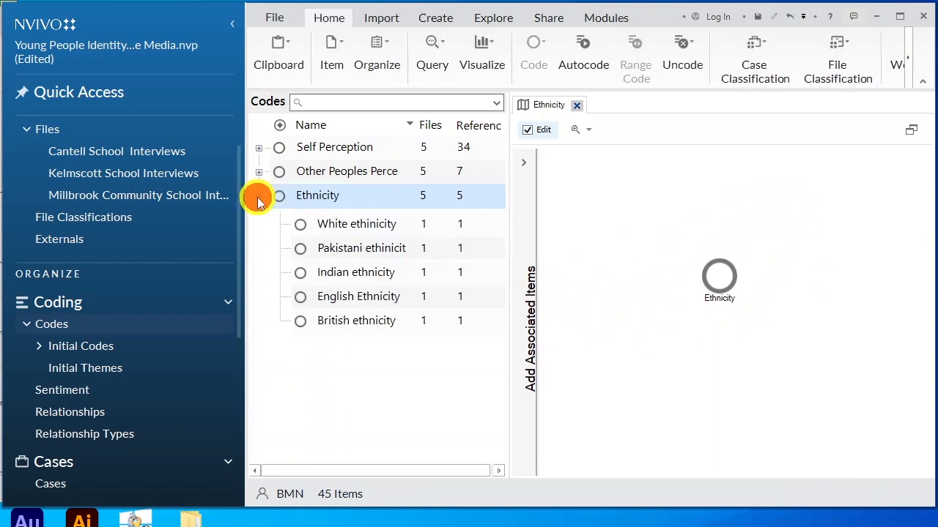
{"action": "left_click", "coordinate": [369, 227]}
{"action": "key", "text": "shift+Down"}
{"action": "key", "text": "shift+Down"}
{"action": "key", "text": "shift+Down"}
{"action": "key", "text": "shift+Down"}
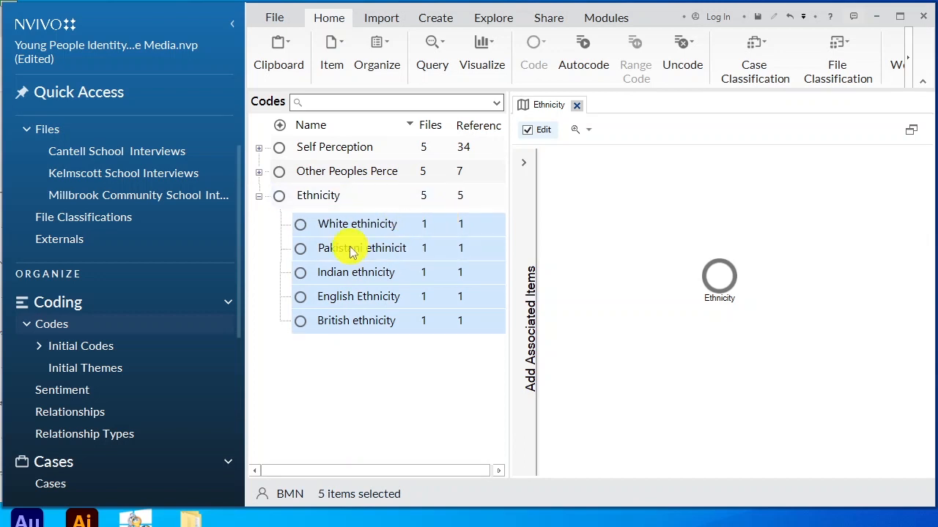
{"action": "mouse_move", "coordinate": [345, 249]}
{"action": "left_mouse_down"}
{"action": "mouse_move", "coordinate": [659, 247]}
{"action": "mouse_move", "coordinate": [720, 268]}
{"action": "left_mouse_up"}
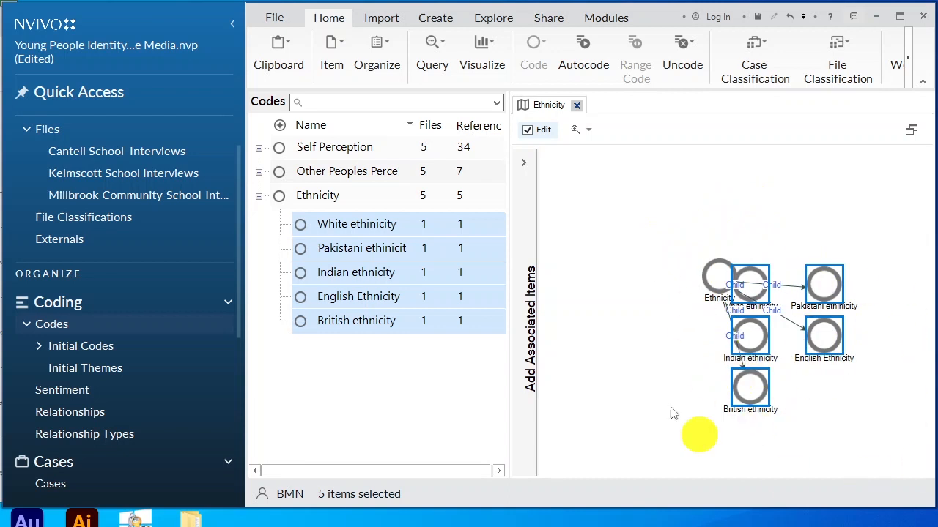
Arrange the Ethnicity project map in the Hierarchical layout and export it as a JPEG file named "Ethnicity"
{"action": "left_click", "coordinate": [719, 276]}
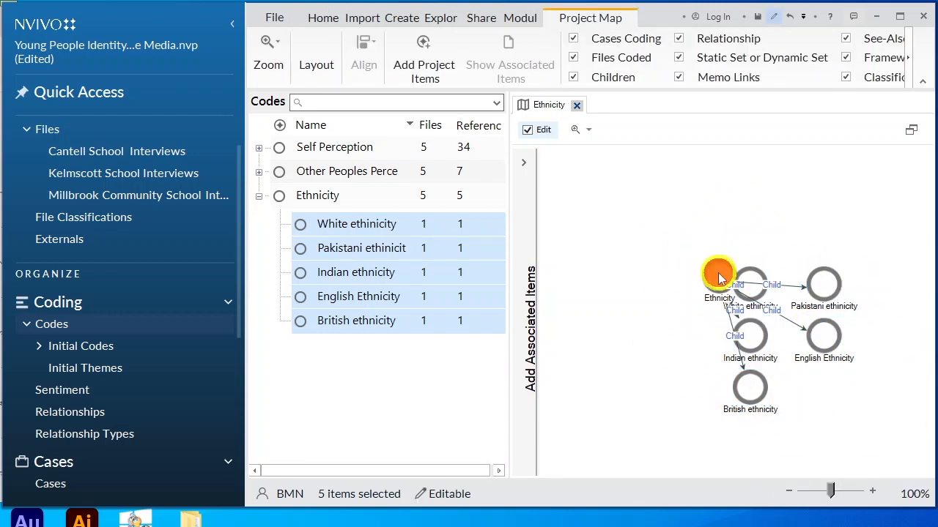
{"action": "left_click", "coordinate": [320, 58]}
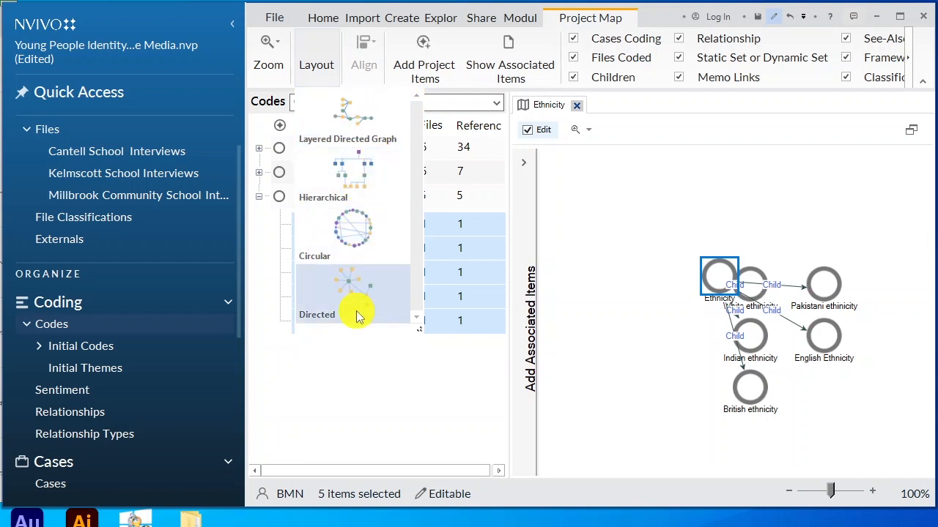
{"action": "left_click", "coordinate": [351, 175]}
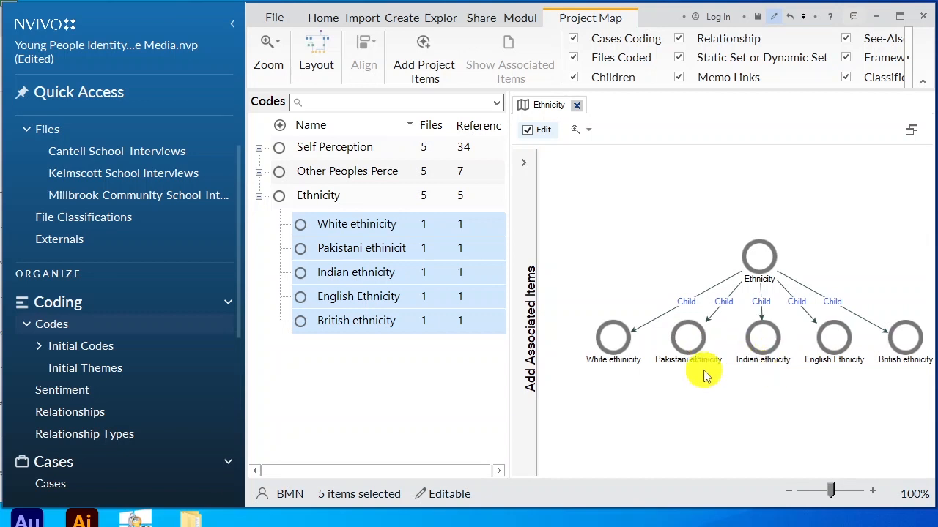
{"action": "key", "text": "ctrl+shift+e"}
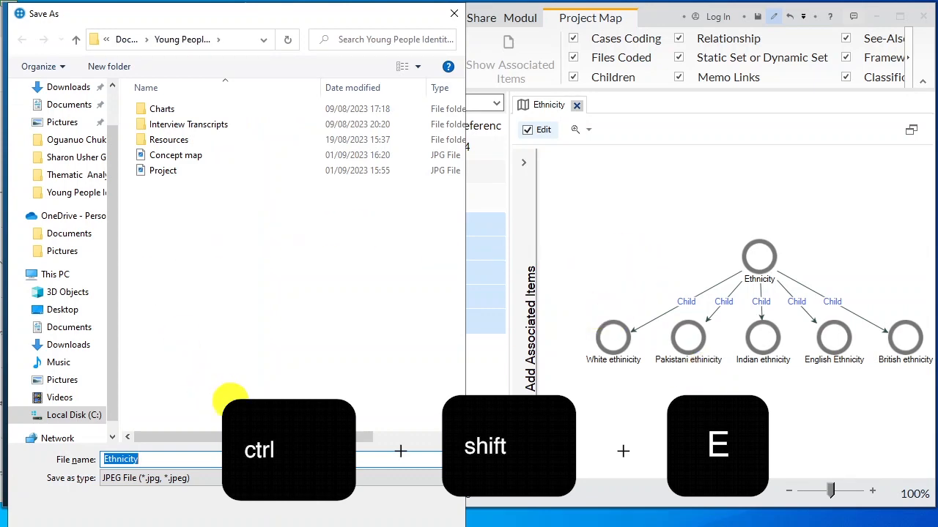
{"action": "left_click", "coordinate": [359, 523]}
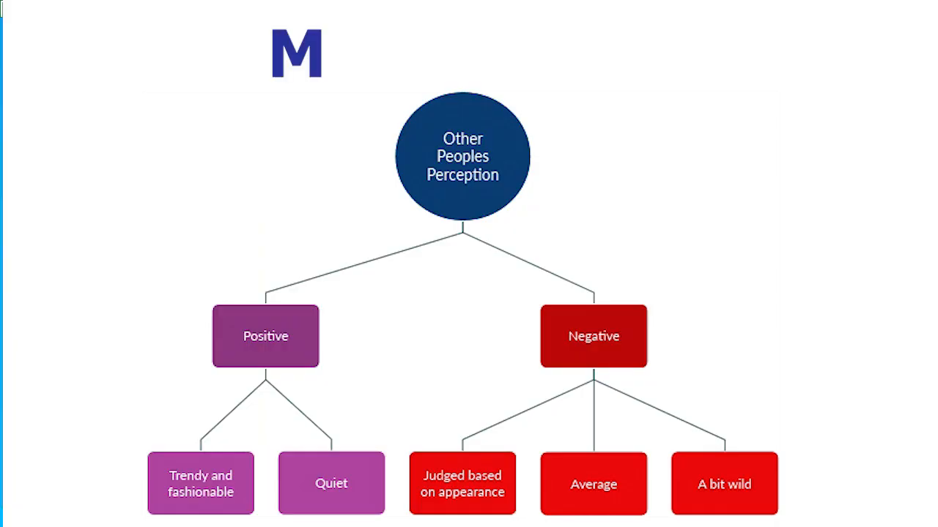
{"action": "left_click", "coordinate": [66, 328]}
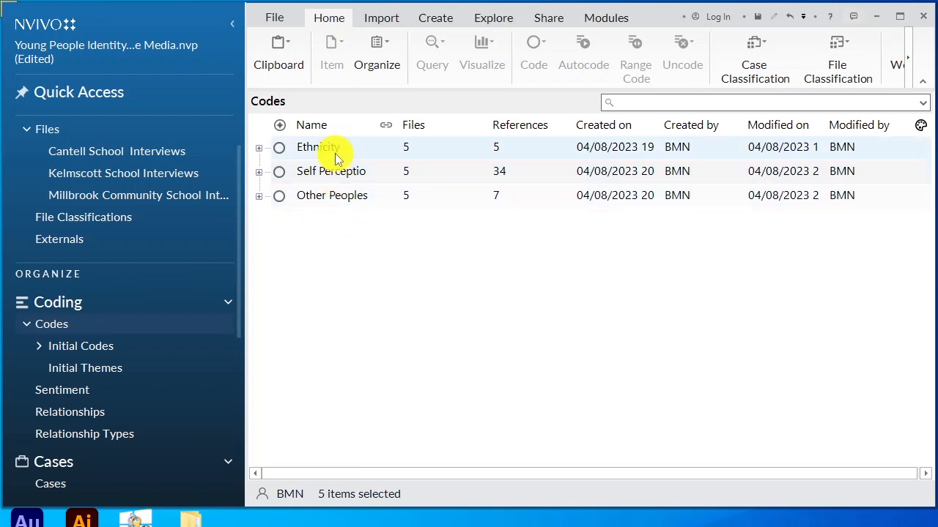
{"action": "left_click", "coordinate": [504, 24]}
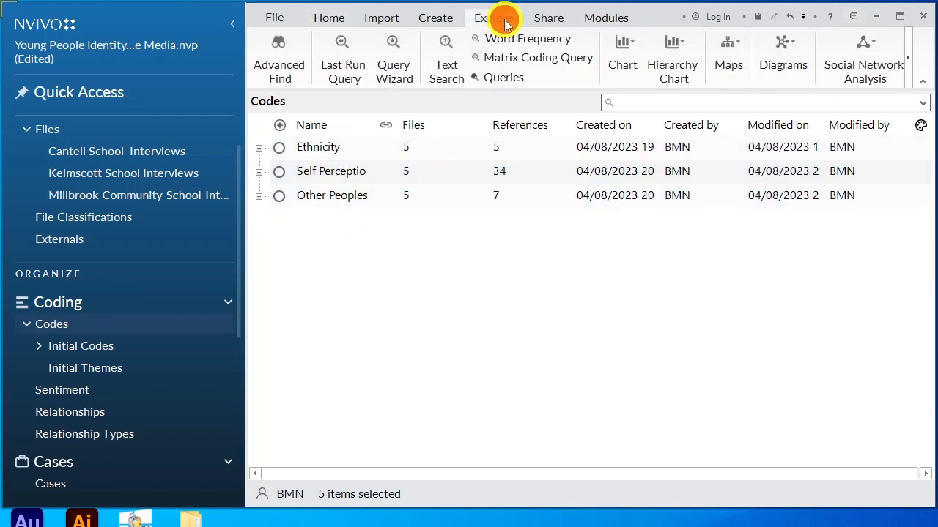
{"action": "left_click", "coordinate": [739, 48]}
{"action": "left_click", "coordinate": [764, 109]}
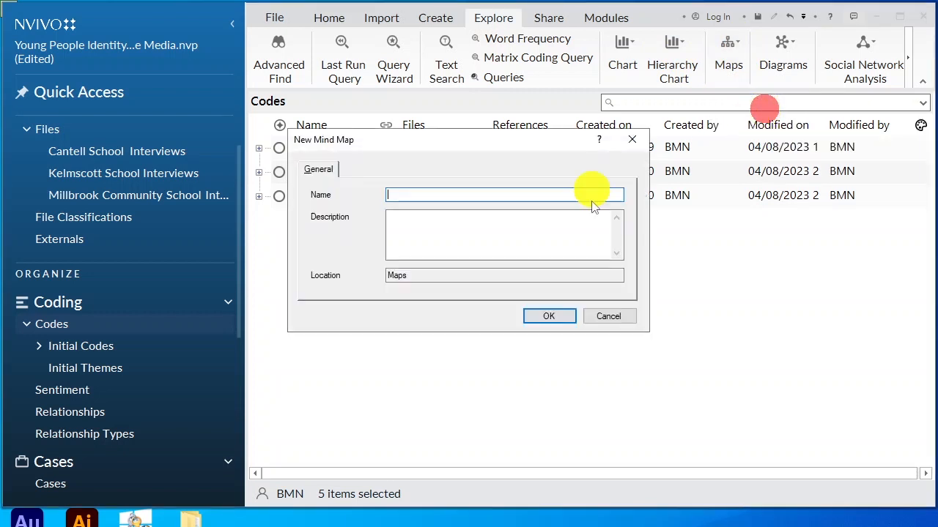
{"action": "left_click", "coordinate": [791, 216]}
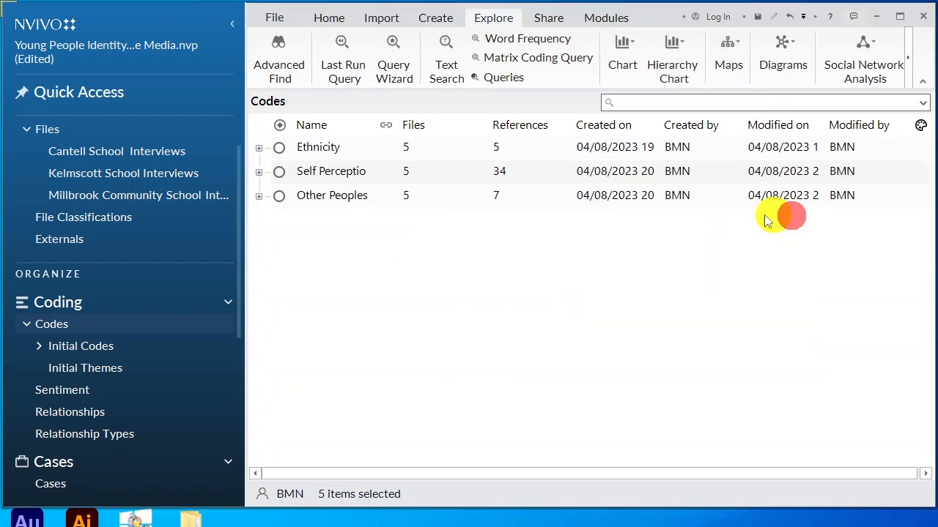
Expand the Other Peoples Perception code and copy its full name from its code properties
{"action": "left_click", "coordinate": [259, 197]}
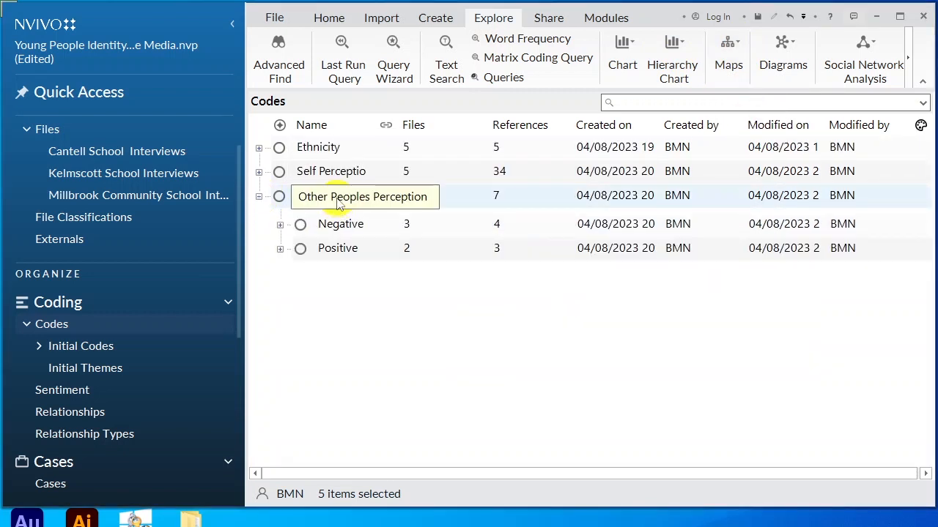
{"action": "right_click", "coordinate": [337, 197]}
{"action": "left_click", "coordinate": [401, 498]}
{"action": "right_click", "coordinate": [434, 169]}
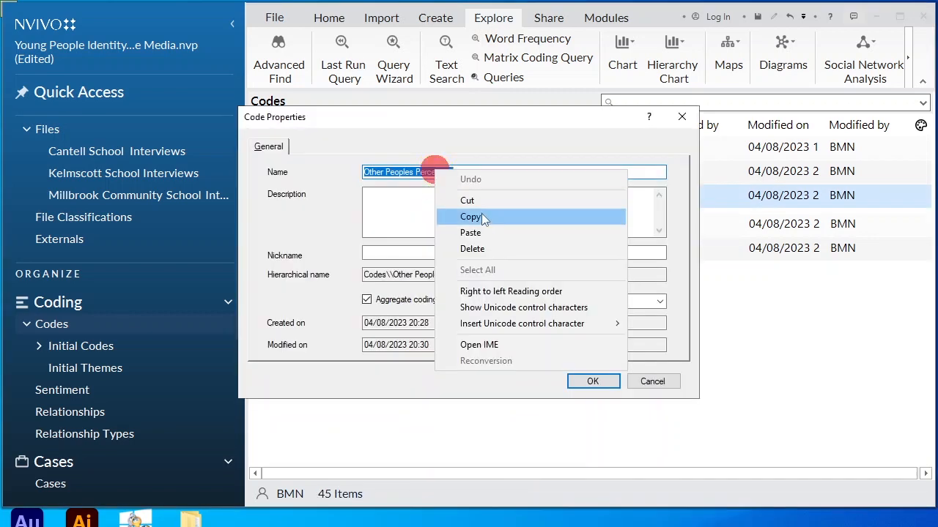
{"action": "left_click", "coordinate": [472, 217]}
{"action": "left_click", "coordinate": [593, 381]}
Create a new mind map and paste "Other Peoples Perception" as its name
{"action": "left_click", "coordinate": [728, 50]}
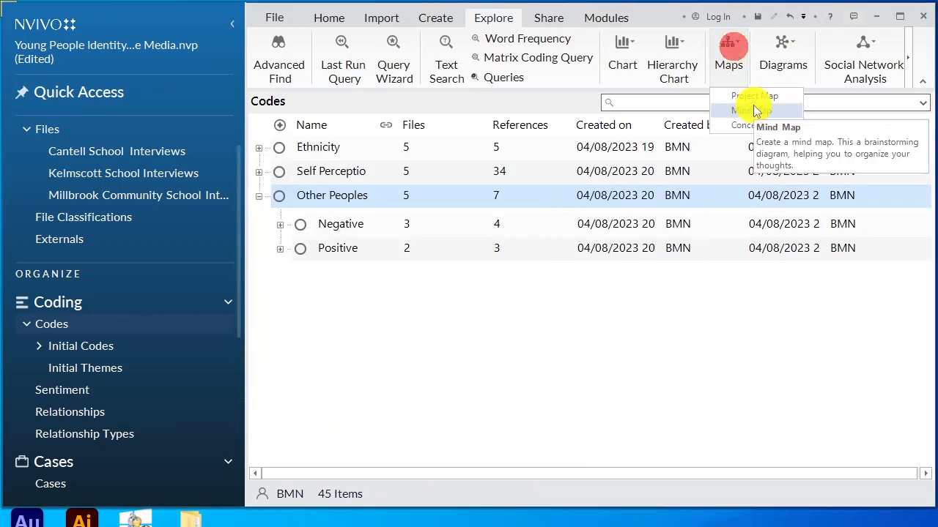
{"action": "left_click", "coordinate": [755, 110]}
{"action": "right_click", "coordinate": [439, 195]}
{"action": "left_click", "coordinate": [498, 252]}
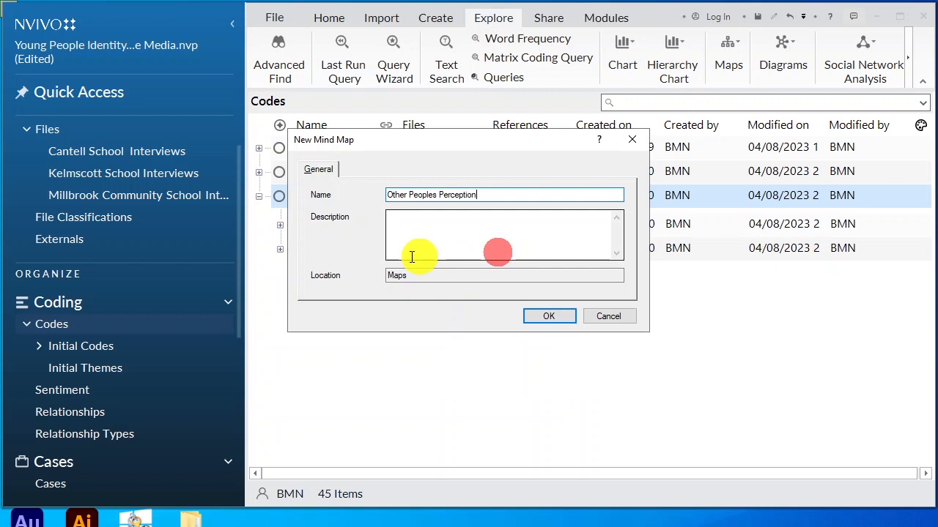
{"action": "left_click", "coordinate": [554, 317]}
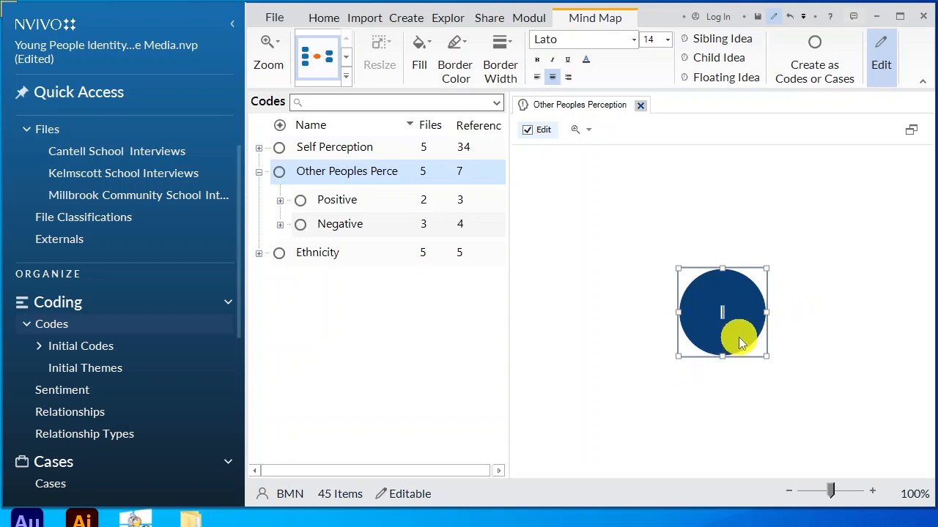
Label the central idea "Other Peoples Perception" and widen its circle slightly so the text fits
{"action": "key", "text": "ctrl+v"}
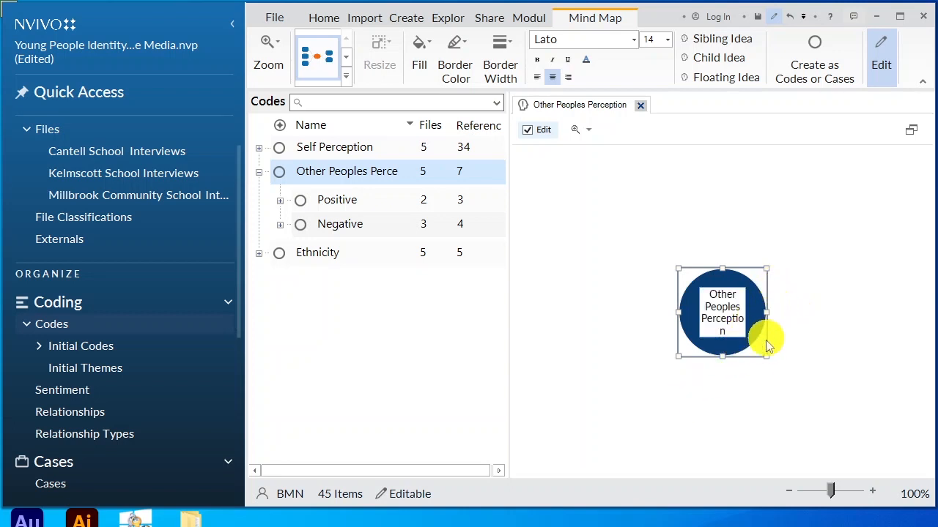
{"action": "mouse_move", "coordinate": [766, 314]}
{"action": "left_mouse_down"}
{"action": "mouse_move", "coordinate": [784, 314]}
{"action": "mouse_move", "coordinate": [768, 315]}
{"action": "left_mouse_up"}
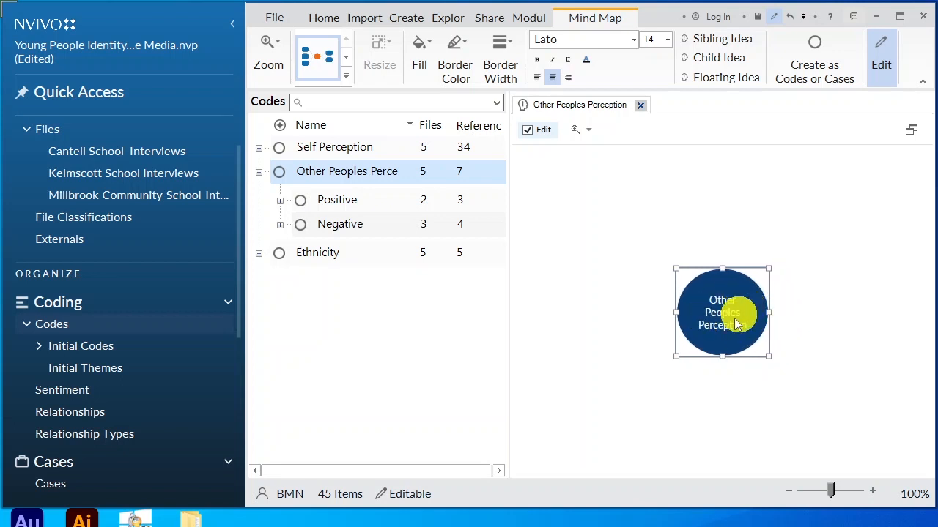
{"action": "left_click", "coordinate": [694, 299]}
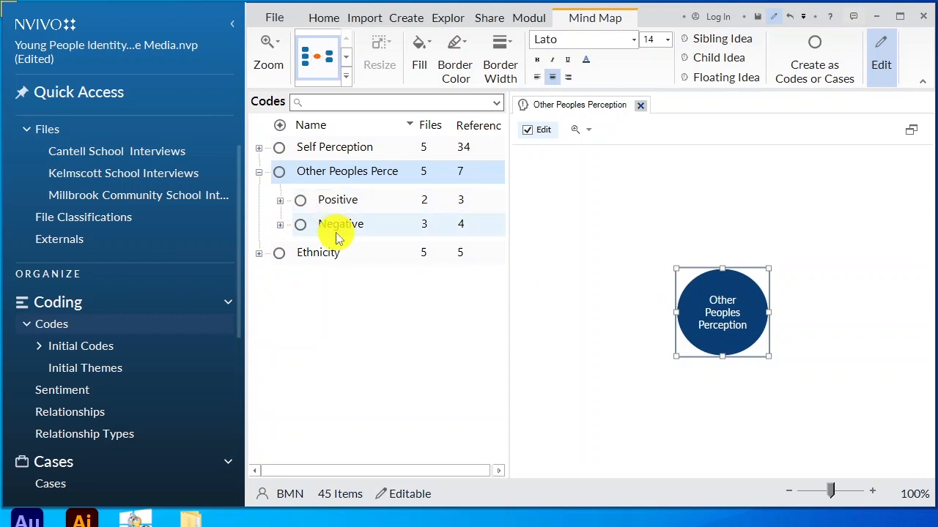
Add two blank child ideas to the central Other Peoples Perception idea
{"action": "left_click", "coordinate": [717, 289]}
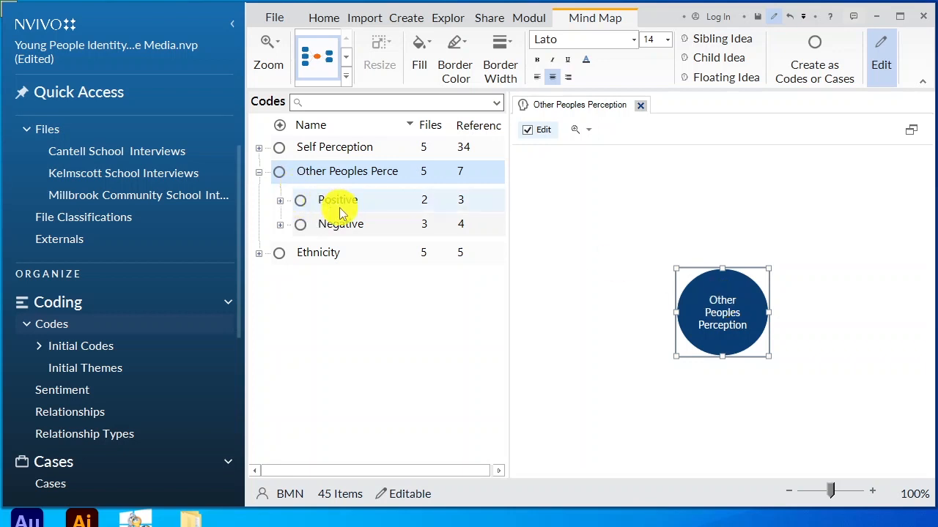
{"action": "left_click", "coordinate": [732, 62]}
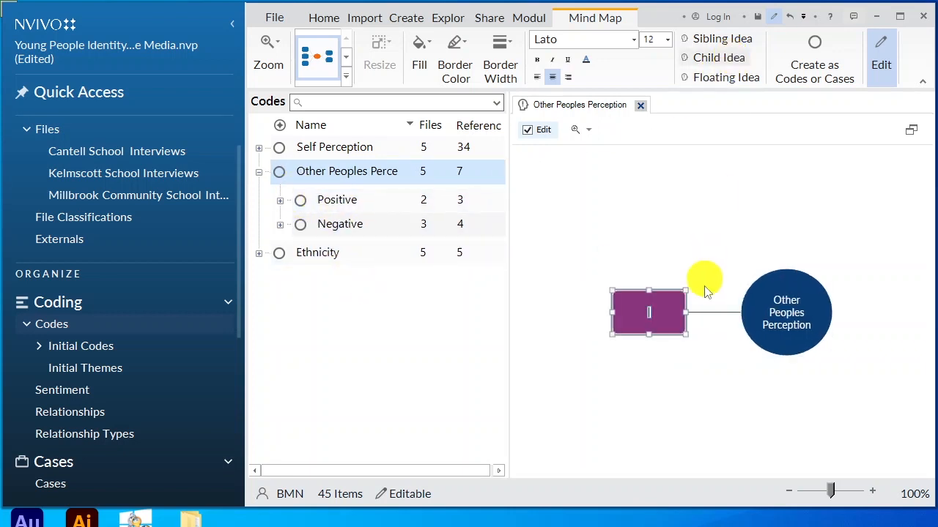
{"action": "left_click", "coordinate": [787, 296]}
{"action": "left_click", "coordinate": [735, 58]}
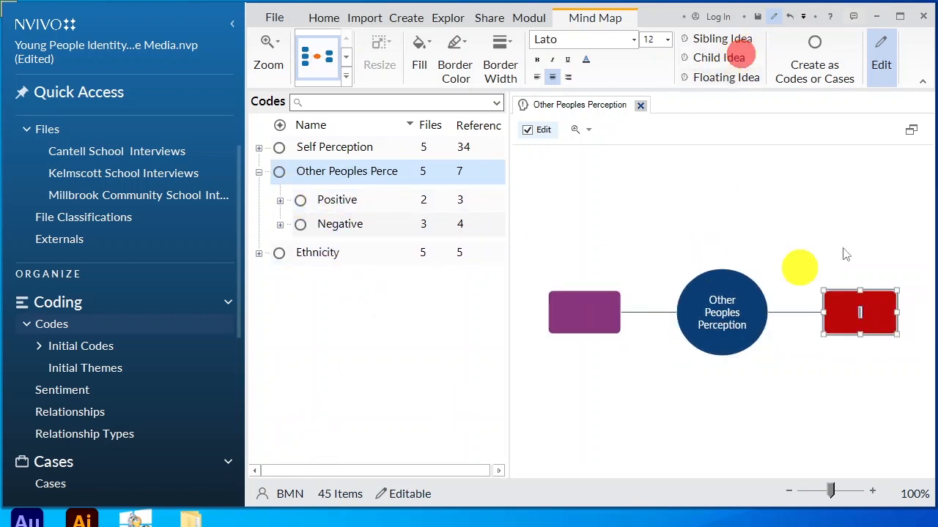
Copy the name of the Positive code from its properties and paste it as the label of the purple child idea
{"action": "left_click", "coordinate": [595, 308]}
{"action": "left_click", "coordinate": [337, 201]}
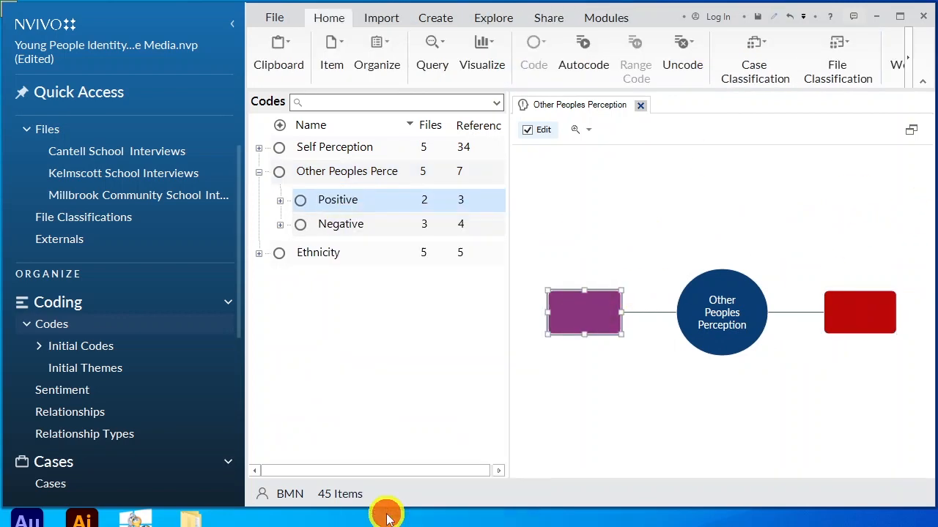
{"action": "key", "text": "ctrl+shift+p"}
{"action": "right_click", "coordinate": [394, 170]}
{"action": "left_click", "coordinate": [429, 217]}
{"action": "left_click", "coordinate": [575, 316]}
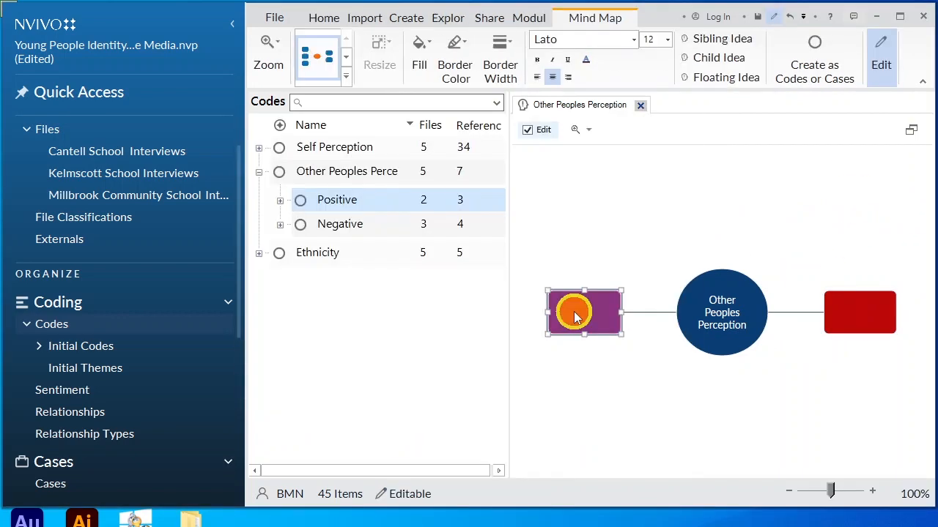
{"action": "double_click", "coordinate": [571, 311]}
{"action": "key", "text": "ctrl+v"}
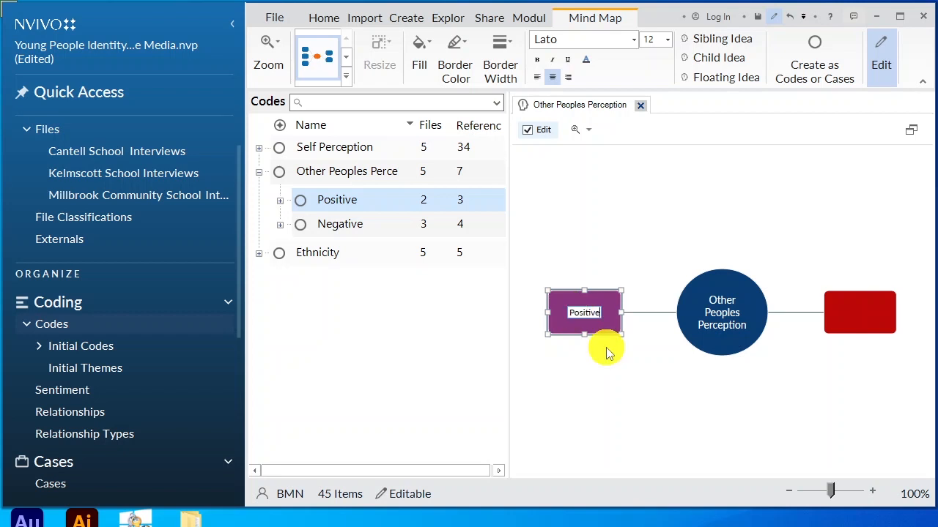
{"action": "left_click", "coordinate": [605, 350]}
Copy the name of the Negative code from its properties and paste it as the label of the red child idea
{"action": "right_click", "coordinate": [364, 230]}
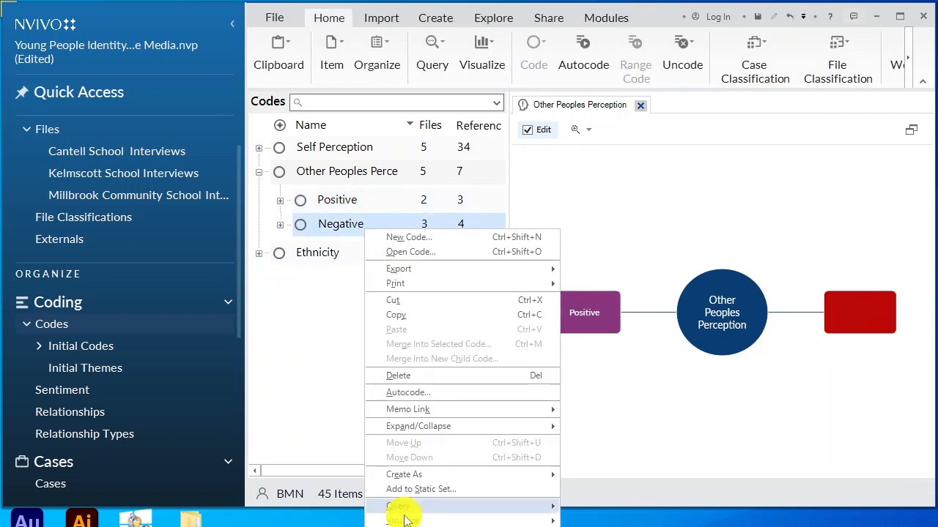
{"action": "mouse_move", "coordinate": [403, 520]}
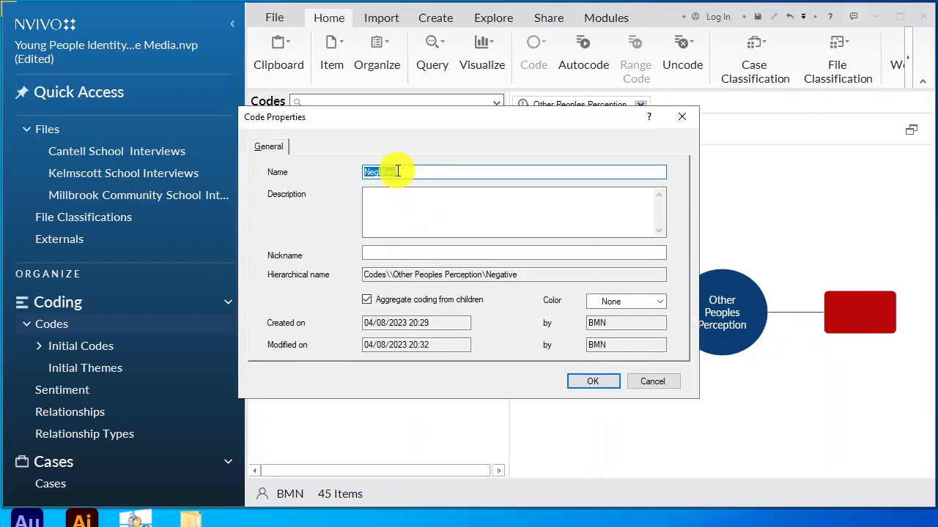
{"action": "right_click", "coordinate": [383, 174]}
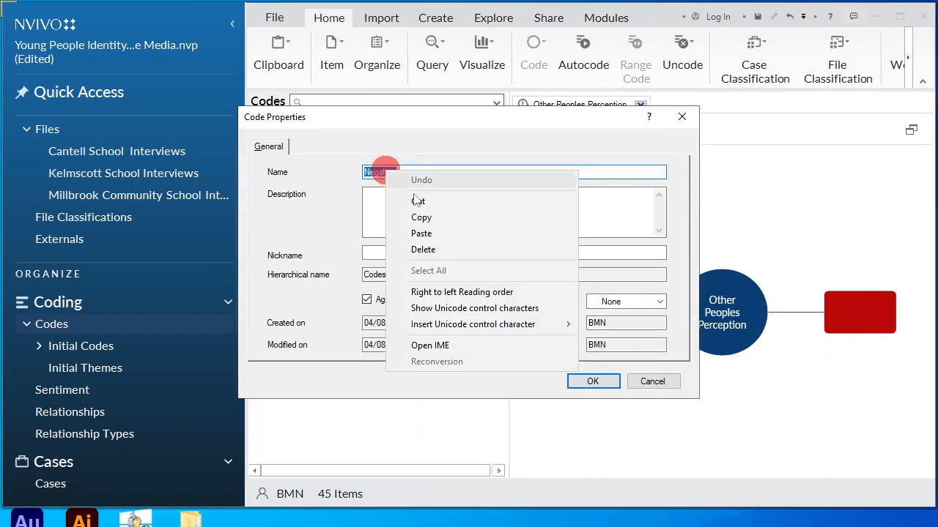
{"action": "left_click", "coordinate": [421, 215]}
{"action": "left_click", "coordinate": [592, 381]}
{"action": "left_click", "coordinate": [850, 315]}
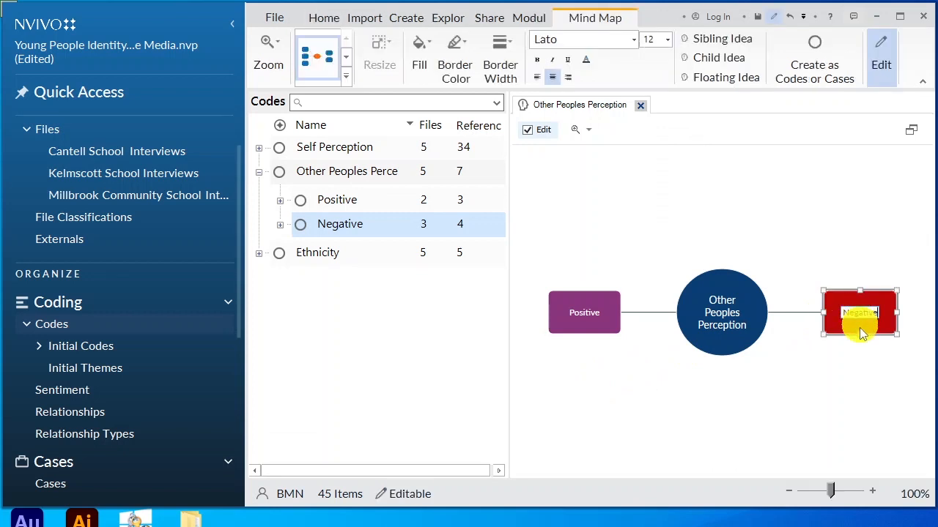
{"action": "left_click", "coordinate": [837, 356]}
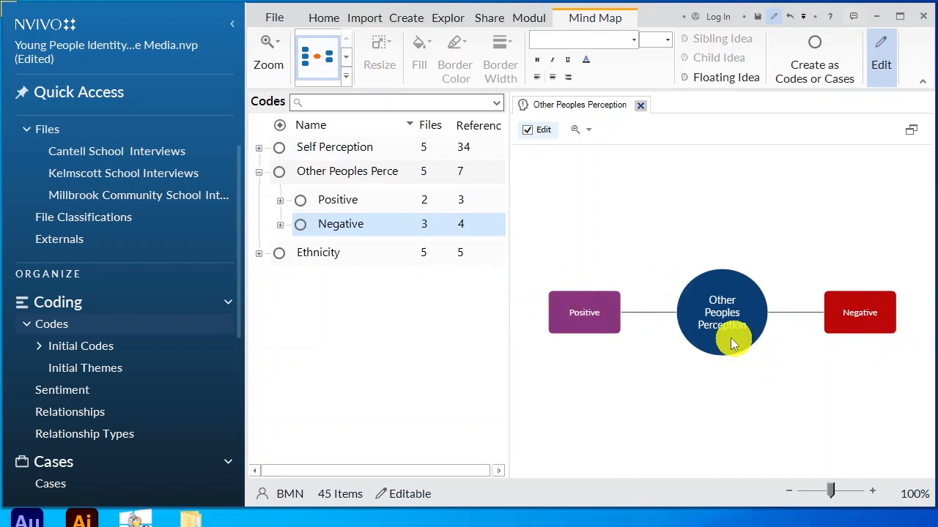
Change the mind map's layout to the top-down tree with child ideas below the central idea
{"action": "left_click", "coordinate": [345, 58]}
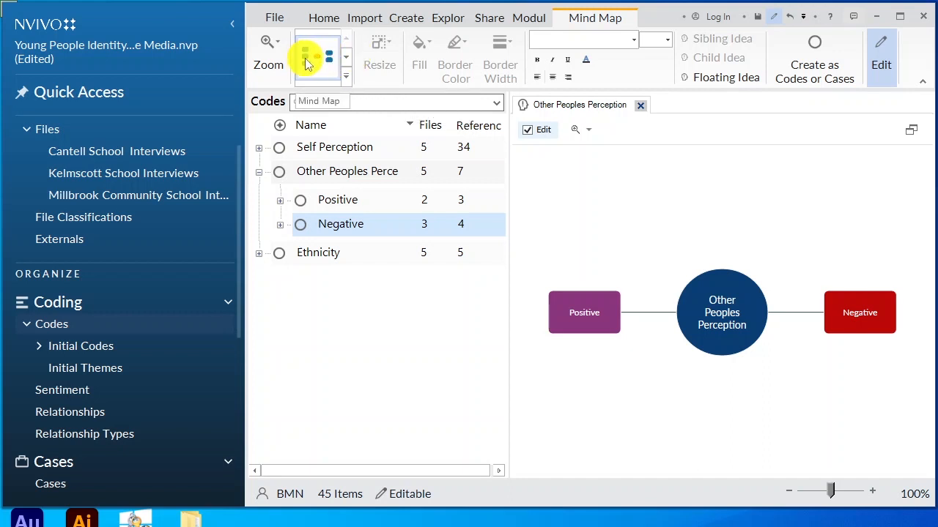
{"action": "left_click", "coordinate": [347, 58]}
{"action": "left_click", "coordinate": [348, 58]}
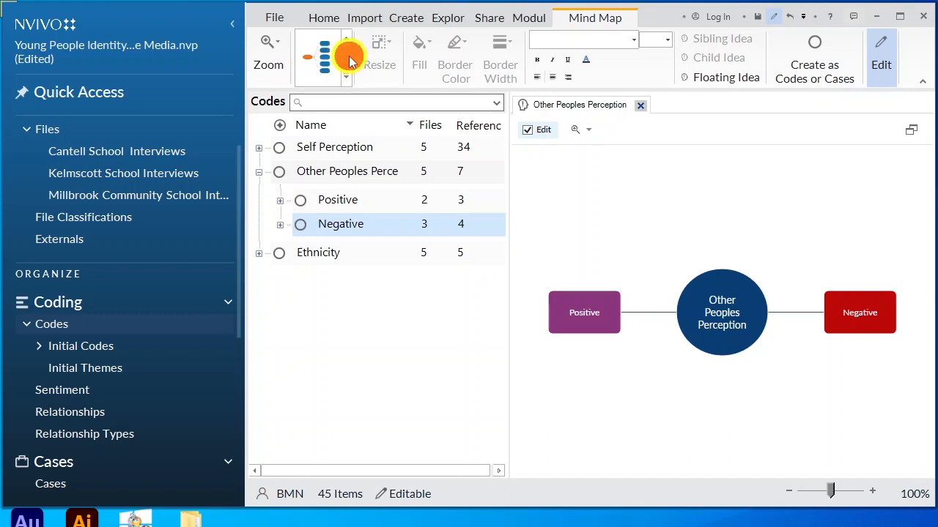
{"action": "left_click", "coordinate": [346, 37]}
{"action": "left_click", "coordinate": [317, 64]}
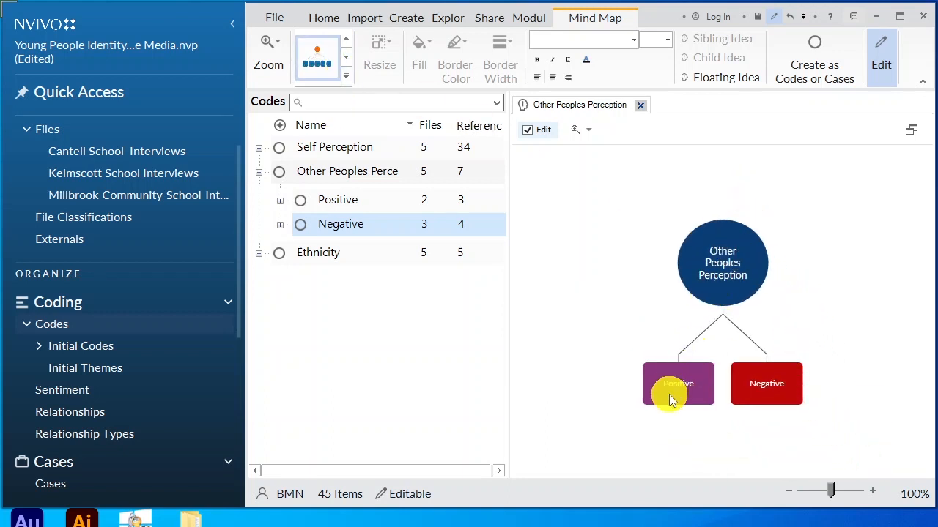
Expand the Positive code in the Codes list and add two blank child ideas under the map's Positive idea
{"action": "left_click", "coordinate": [281, 201]}
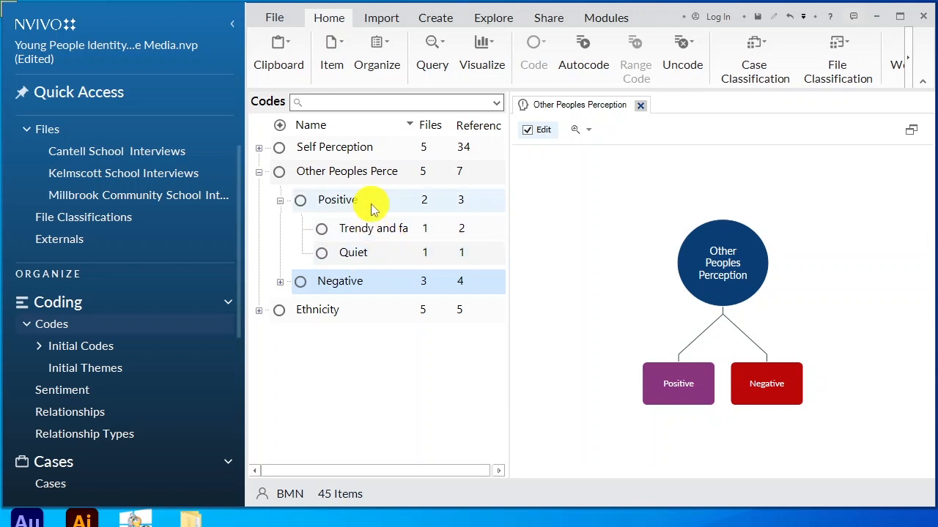
{"action": "left_click", "coordinate": [678, 386]}
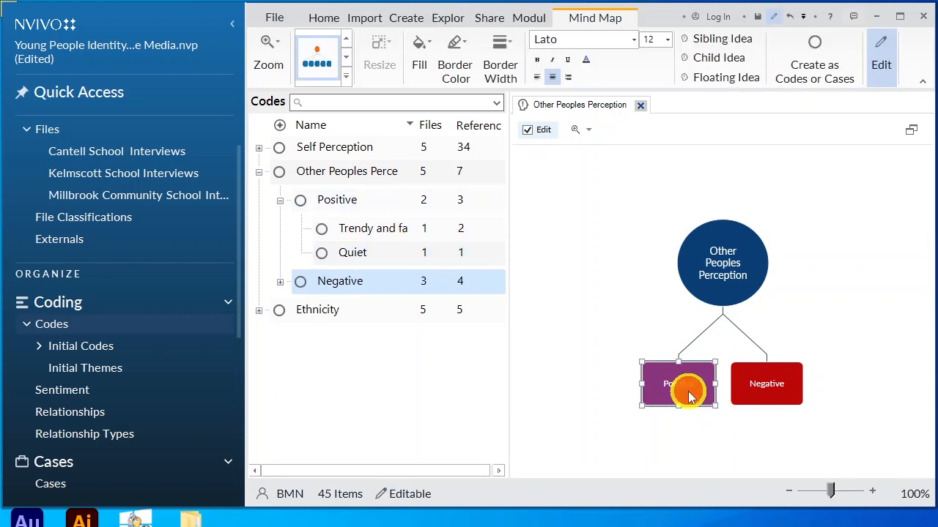
{"action": "left_click", "coordinate": [720, 58]}
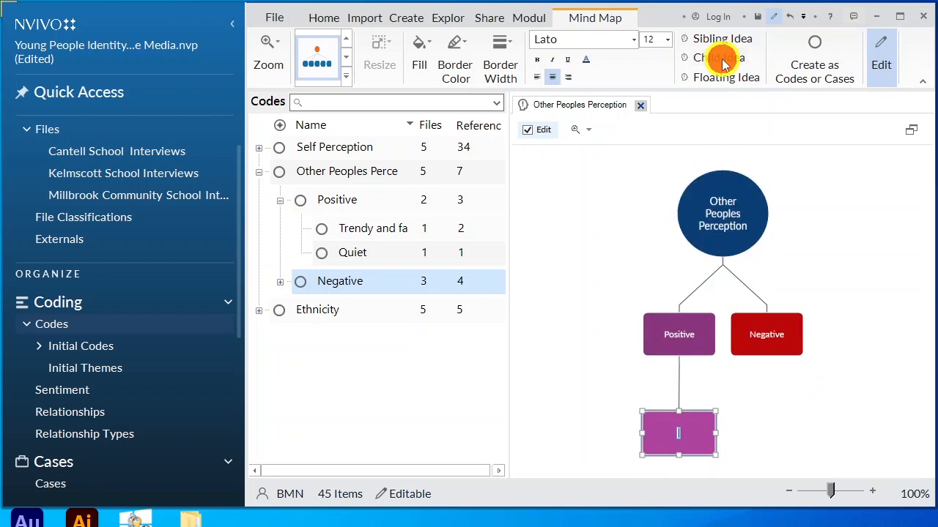
{"action": "left_click", "coordinate": [722, 58]}
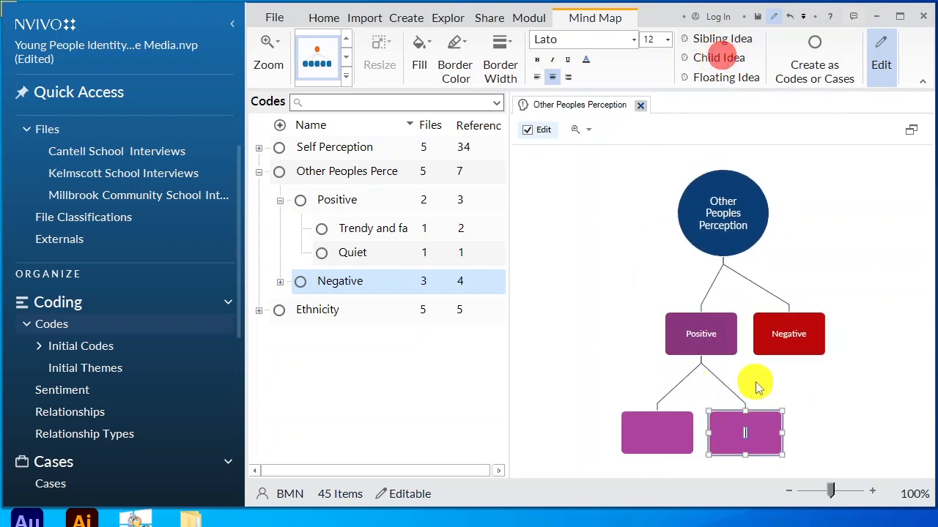
Expand the Negative code in the Codes list and add three blank child ideas under the map's Negative idea
{"action": "left_click", "coordinate": [779, 331]}
{"action": "left_click", "coordinate": [283, 282]}
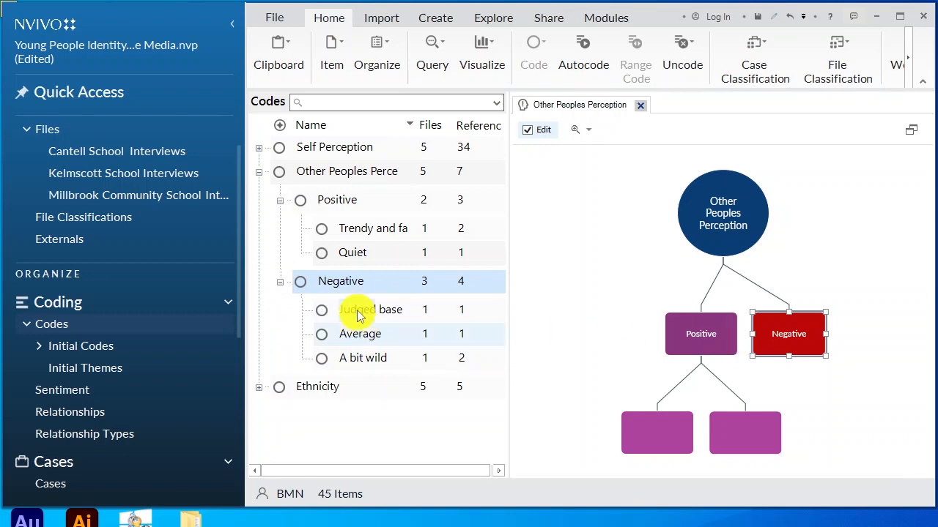
{"action": "left_click", "coordinate": [804, 337]}
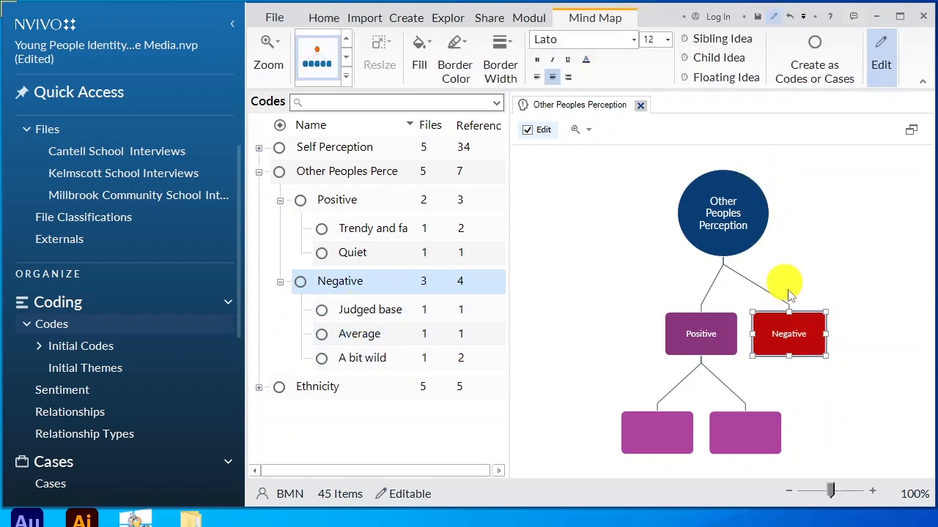
{"action": "left_click", "coordinate": [717, 57]}
{"action": "left_click", "coordinate": [835, 331]}
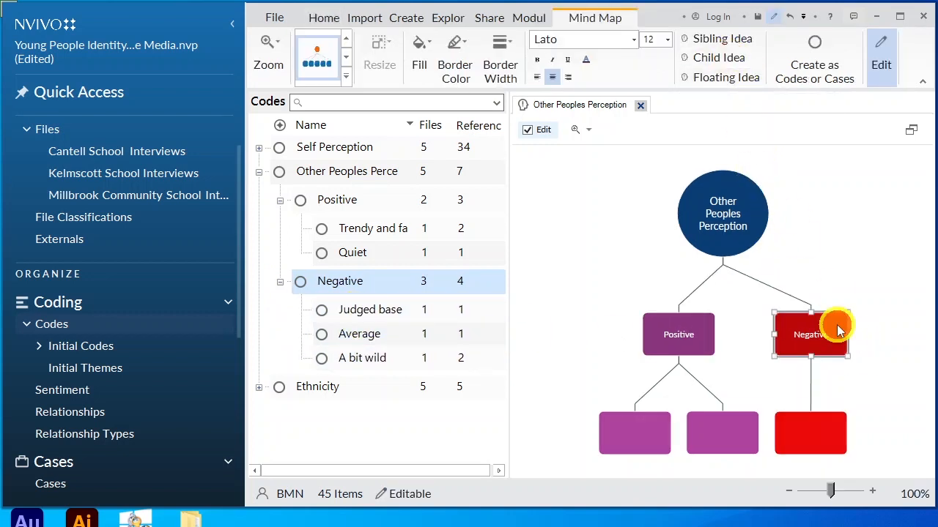
{"action": "left_click", "coordinate": [709, 58]}
{"action": "left_click", "coordinate": [825, 346]}
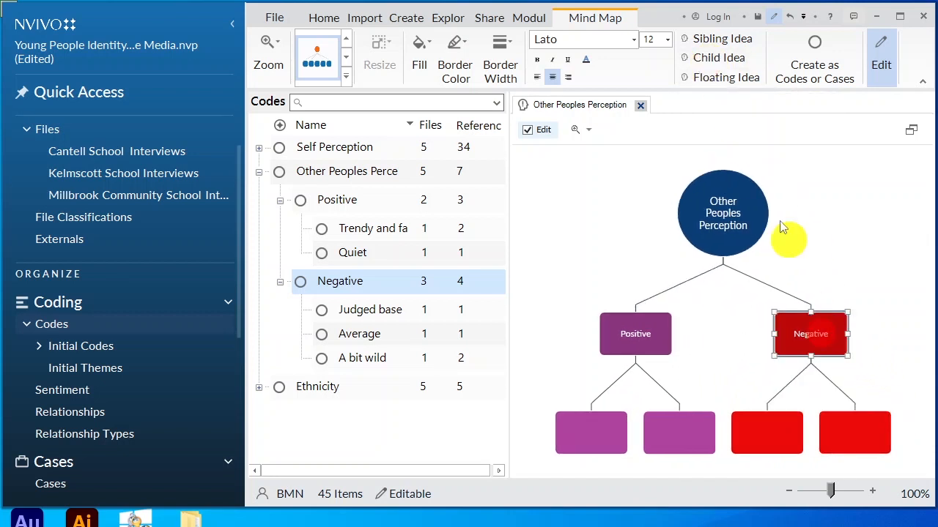
{"action": "left_click", "coordinate": [714, 59]}
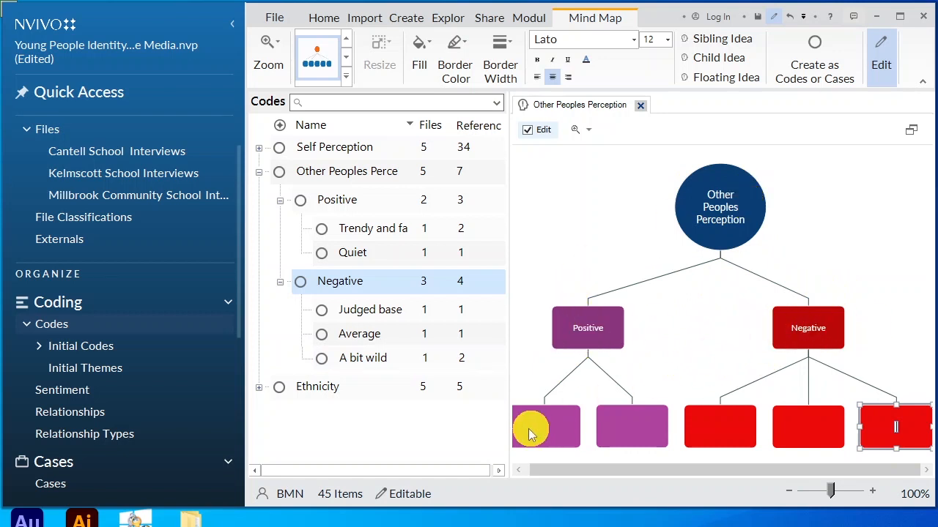
Copy the name Trendy and fashionable from its code's properties and paste it as the label of the first child idea under Positive
{"action": "left_click_drag", "start_coordinate": [734, 475], "coordinate": [653, 476]}
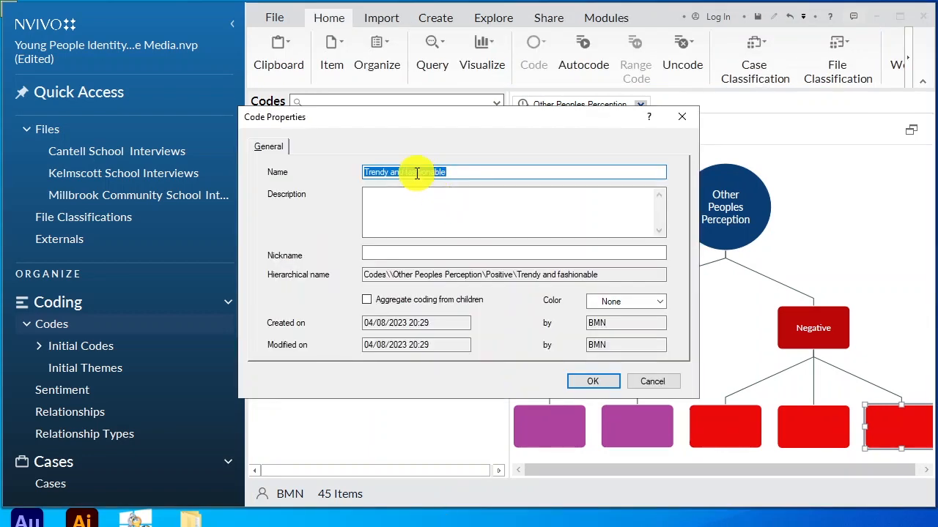
{"action": "right_click", "coordinate": [417, 174]}
{"action": "left_click", "coordinate": [468, 221]}
{"action": "left_click", "coordinate": [589, 381]}
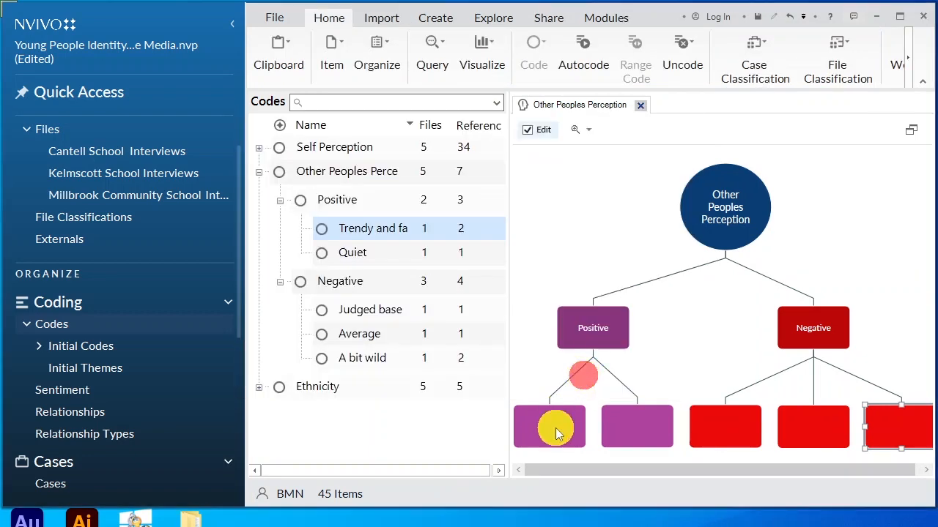
{"action": "left_click", "coordinate": [555, 431]}
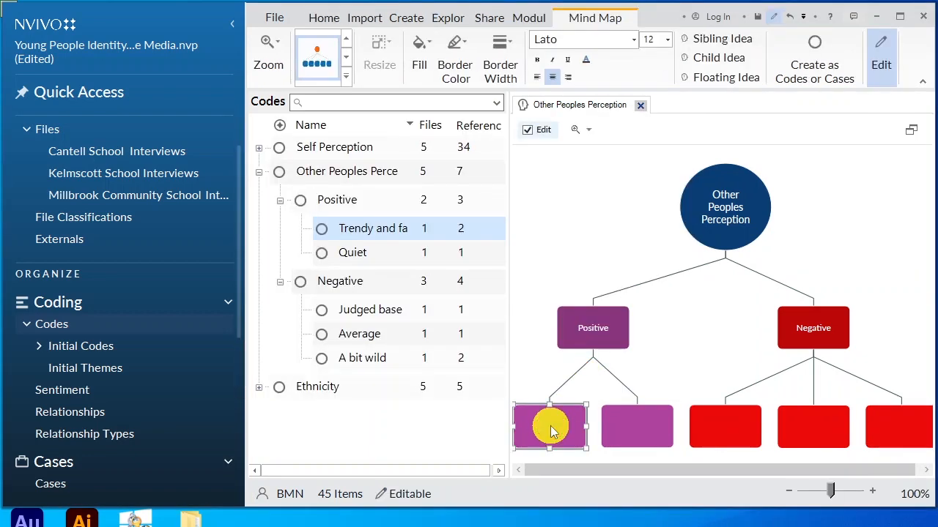
{"action": "key", "text": "ctrl+v"}
{"action": "left_click", "coordinate": [634, 425]}
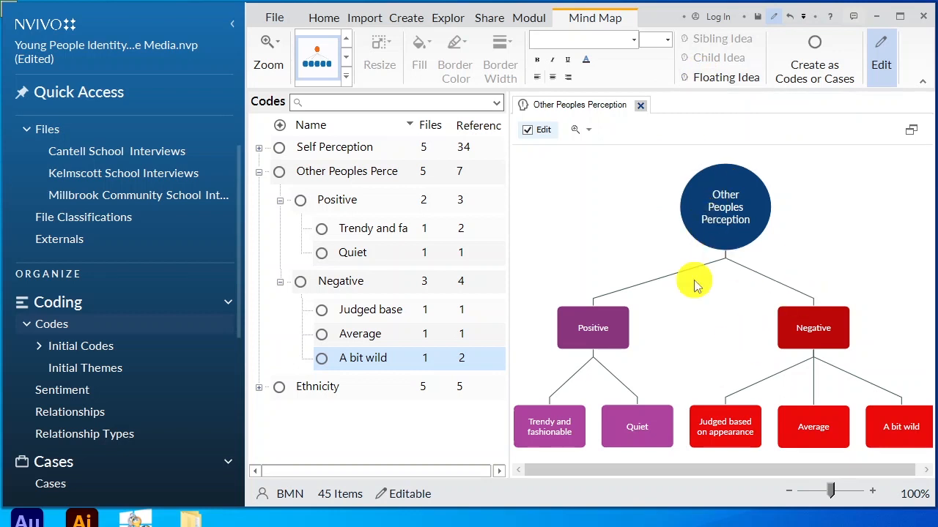
Export the mind map as a JPEG named Other Peoples Perception and view the saved image from its folder in File Explorer
{"action": "key", "text": "ctrl+shift+e"}
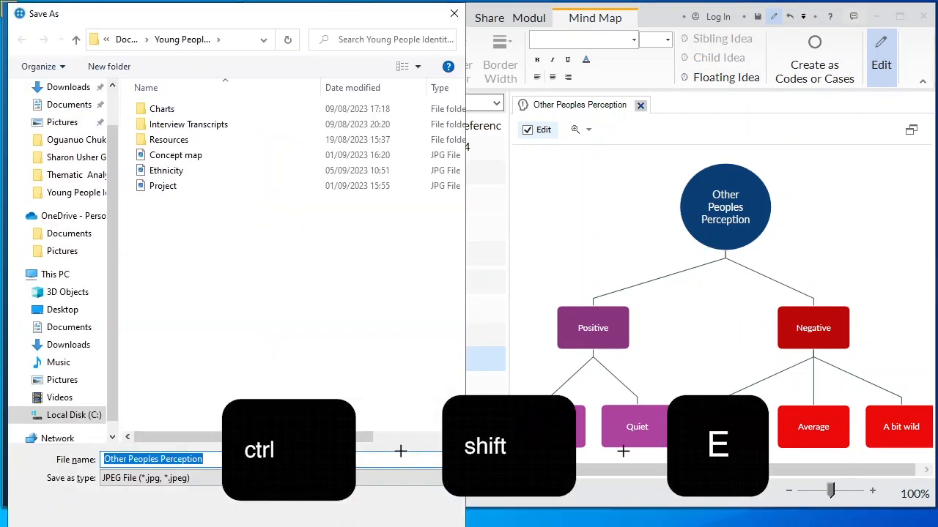
{"action": "left_click", "coordinate": [338, 520]}
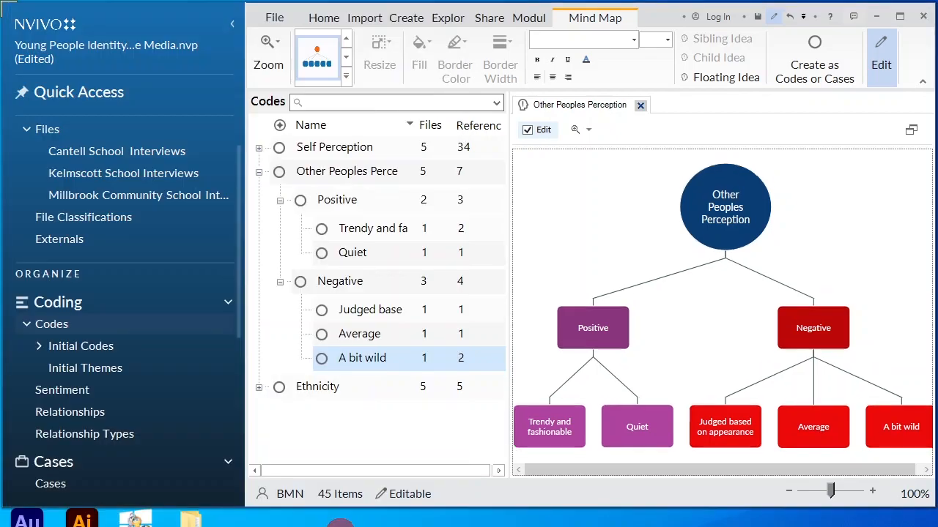
{"action": "key", "text": "alt+Tab"}
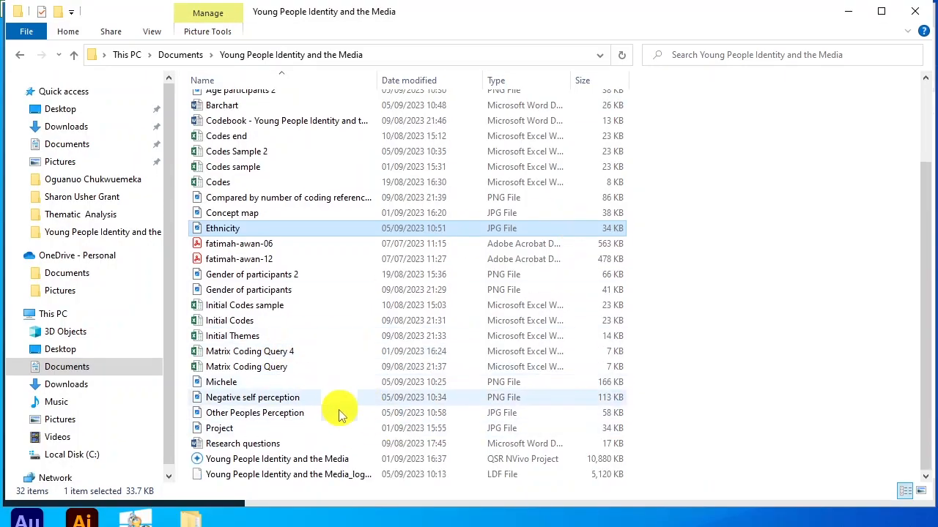
{"action": "double_click", "coordinate": [271, 413]}
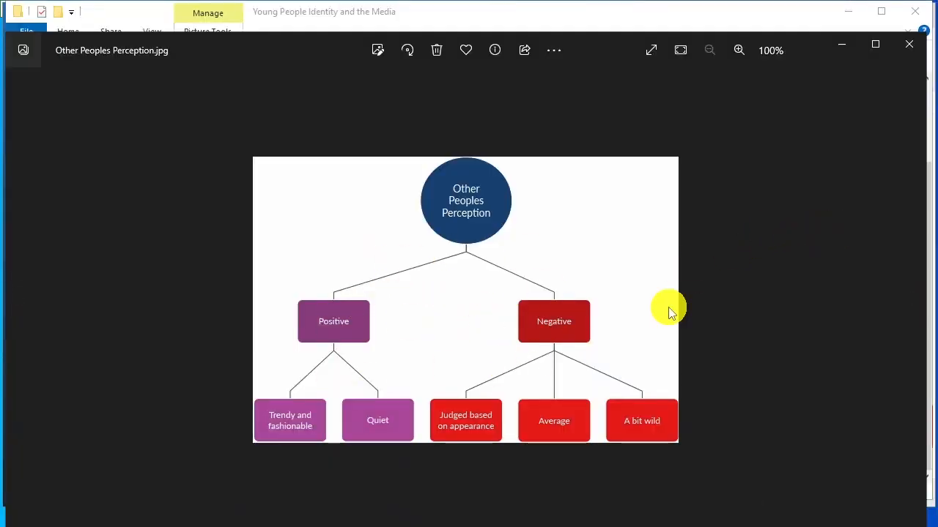
{"action": "left_click", "coordinate": [839, 47]}
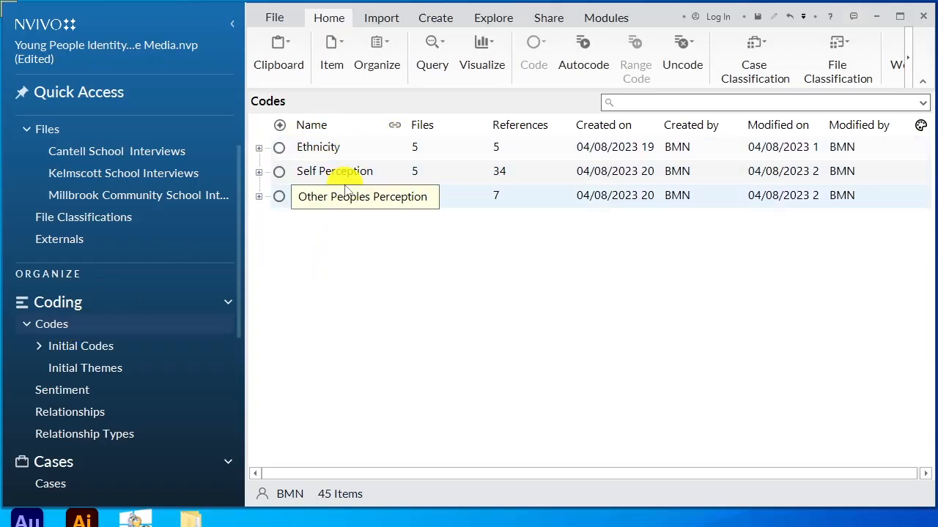
Create a new concept map named Ethnicity 6
{"action": "left_click", "coordinate": [497, 20]}
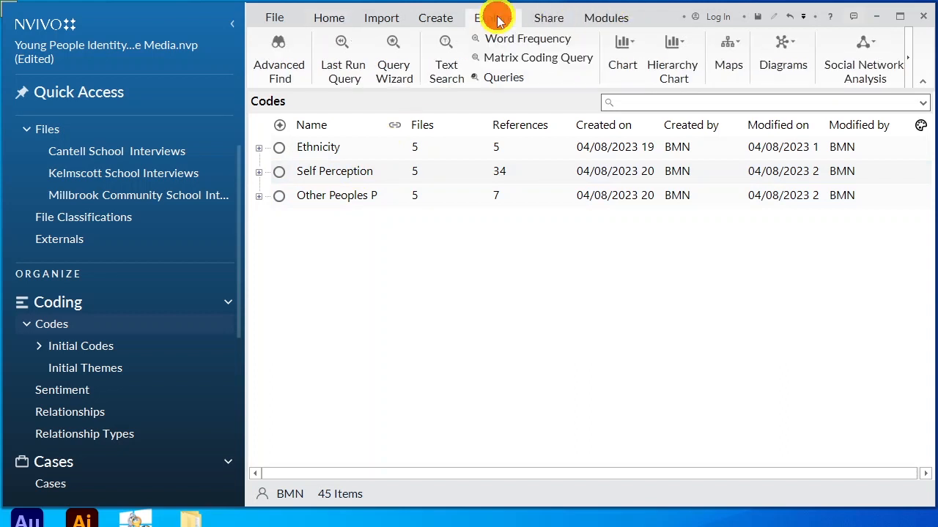
{"action": "left_click", "coordinate": [737, 53]}
{"action": "left_click", "coordinate": [760, 123]}
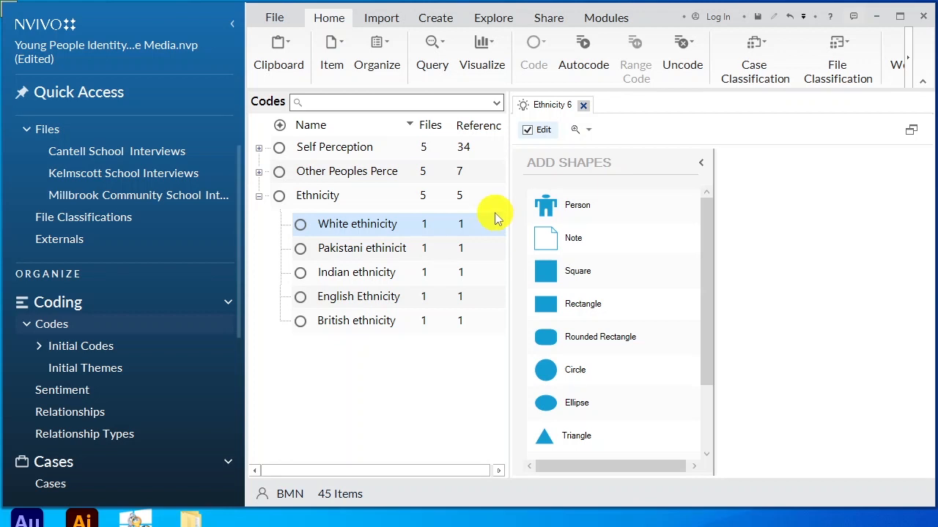
Add a circle to the concept map, label it with the Ethnicity code's copied name, and enlarge it to fit the label on one line
{"action": "scroll", "coordinate": [654, 311], "scroll_direction": "down", "scroll_amount": 3}
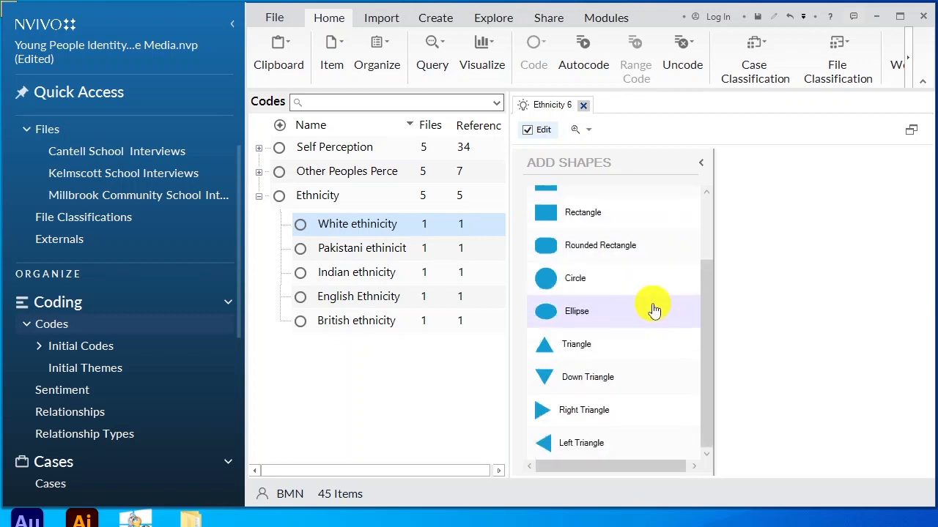
{"action": "scroll", "coordinate": [652, 312], "scroll_direction": "up", "scroll_amount": 3}
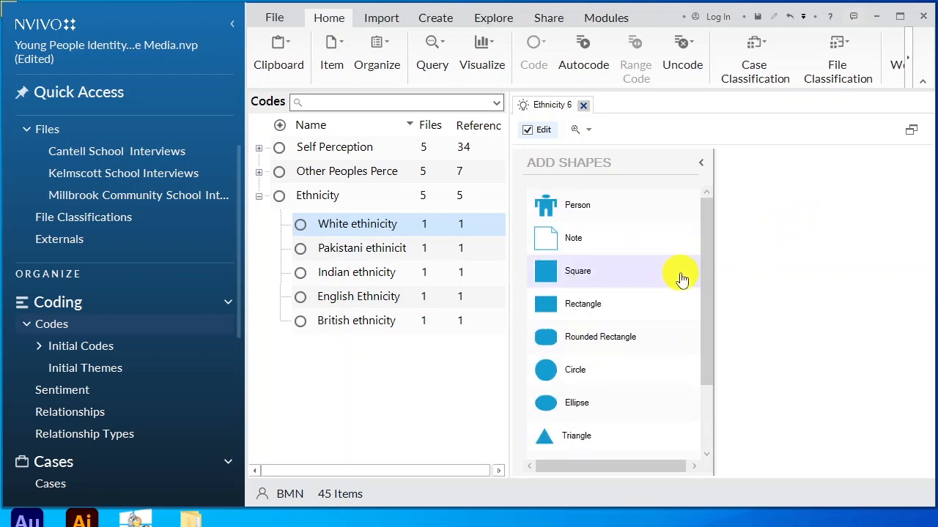
{"action": "left_click_drag", "start_coordinate": [565, 368], "coordinate": [810, 248]}
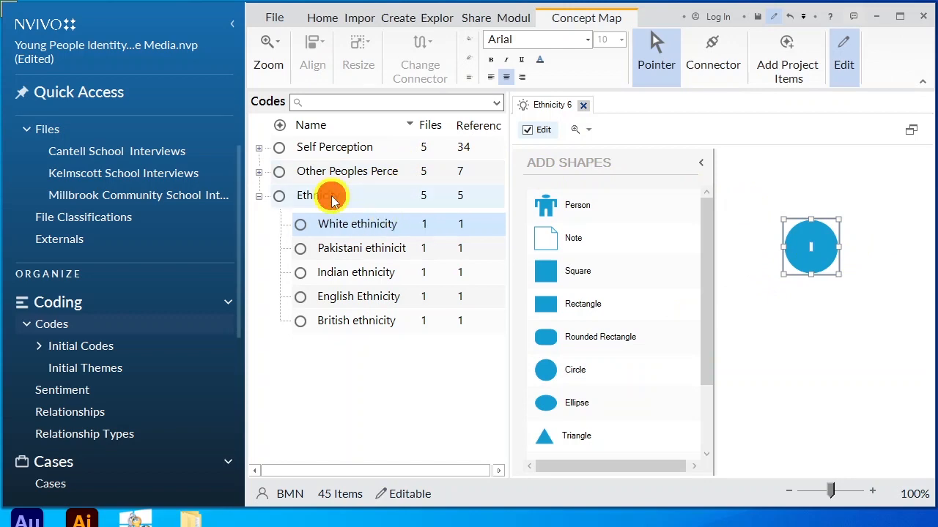
{"action": "right_click", "coordinate": [354, 195]}
{"action": "left_click", "coordinate": [384, 504]}
{"action": "right_click", "coordinate": [381, 175]}
{"action": "left_click", "coordinate": [424, 222]}
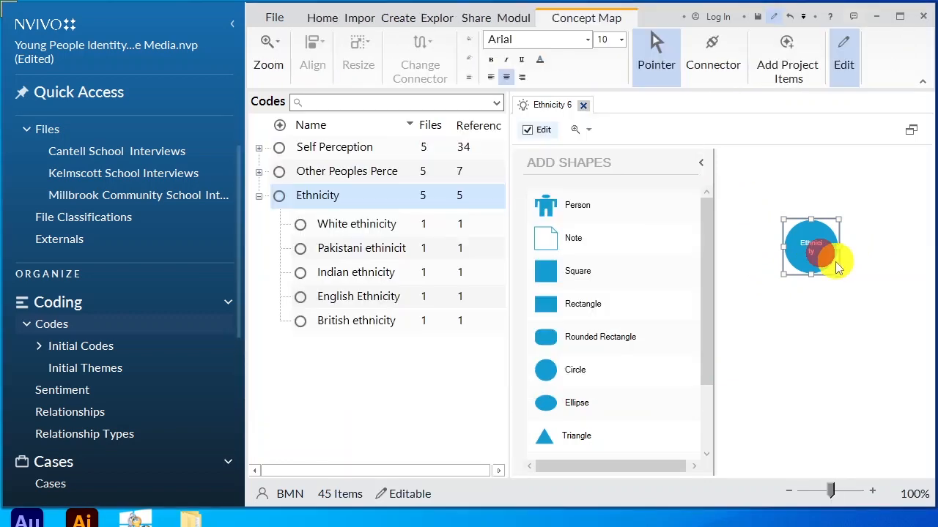
{"action": "left_click_drag", "start_coordinate": [837, 272], "coordinate": [848, 284]}
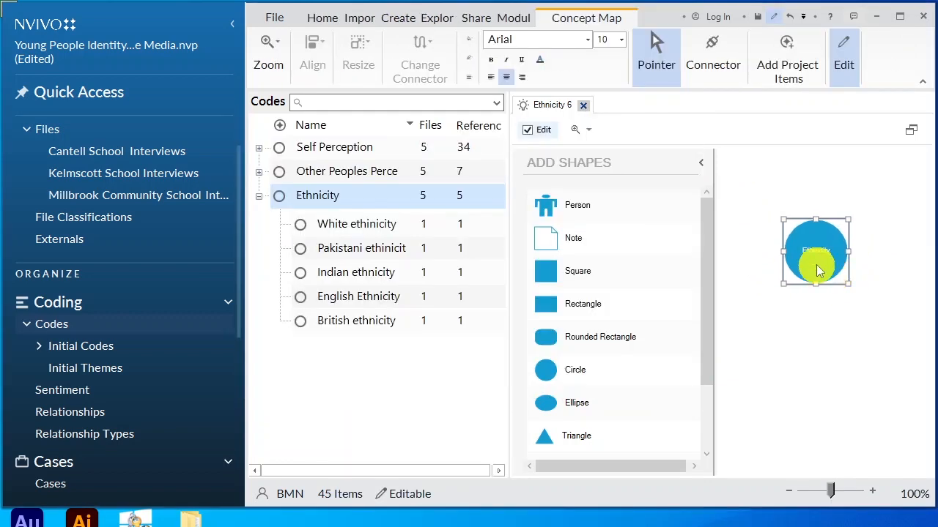
Add a rounded rectangle labelled with the copied code name Other Peoples Perception and place it below and to the right of the Ethnicity circle
{"action": "right_click", "coordinate": [330, 173]}
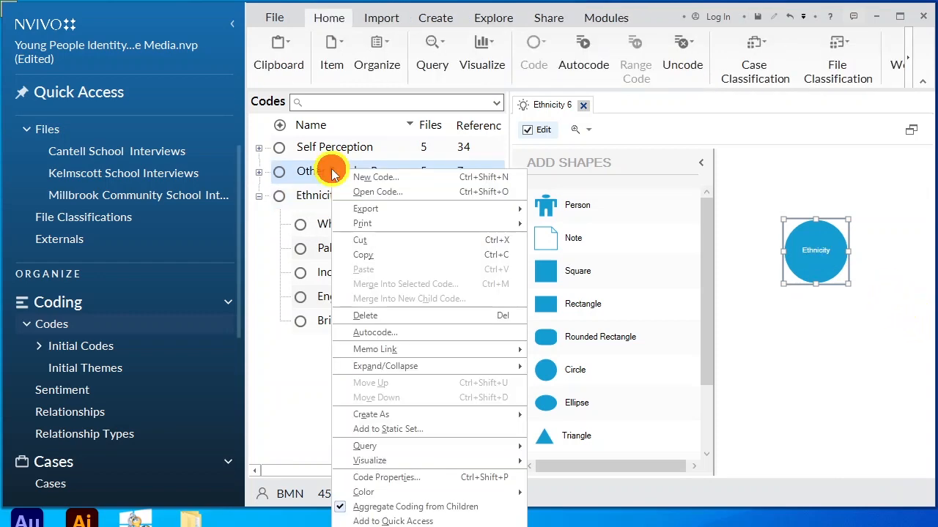
{"action": "left_click", "coordinate": [408, 476]}
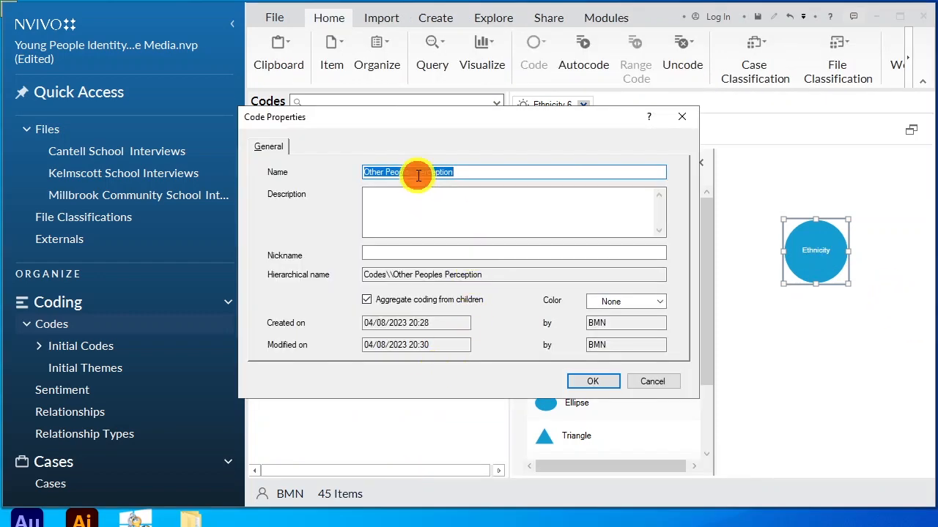
{"action": "right_click", "coordinate": [415, 174]}
{"action": "left_click", "coordinate": [449, 221]}
{"action": "left_click", "coordinate": [590, 381]}
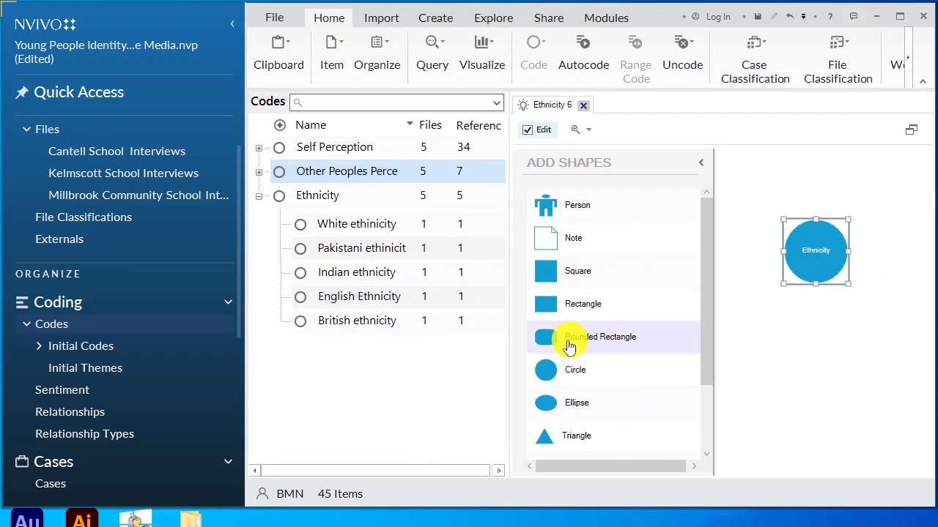
{"action": "left_click_drag", "start_coordinate": [551, 344], "coordinate": [849, 337]}
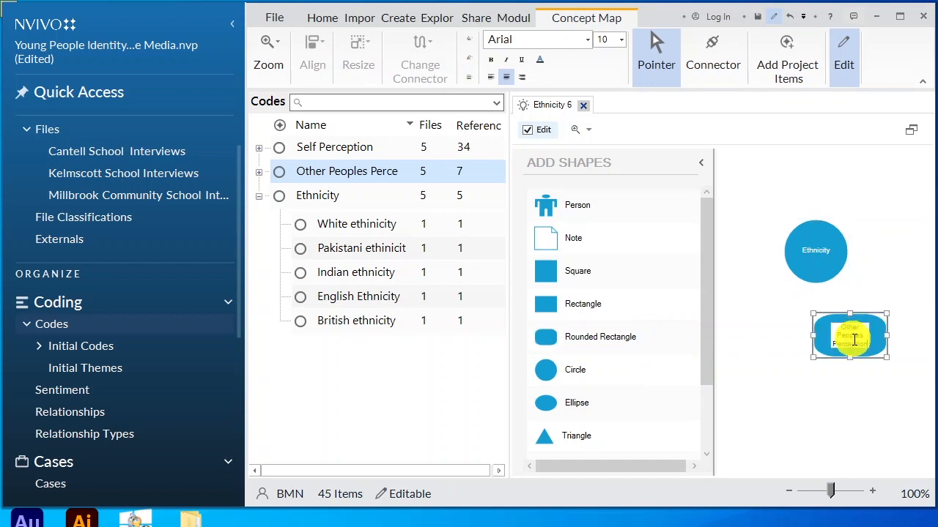
{"action": "left_click", "coordinate": [837, 381]}
{"action": "left_click", "coordinate": [833, 335]}
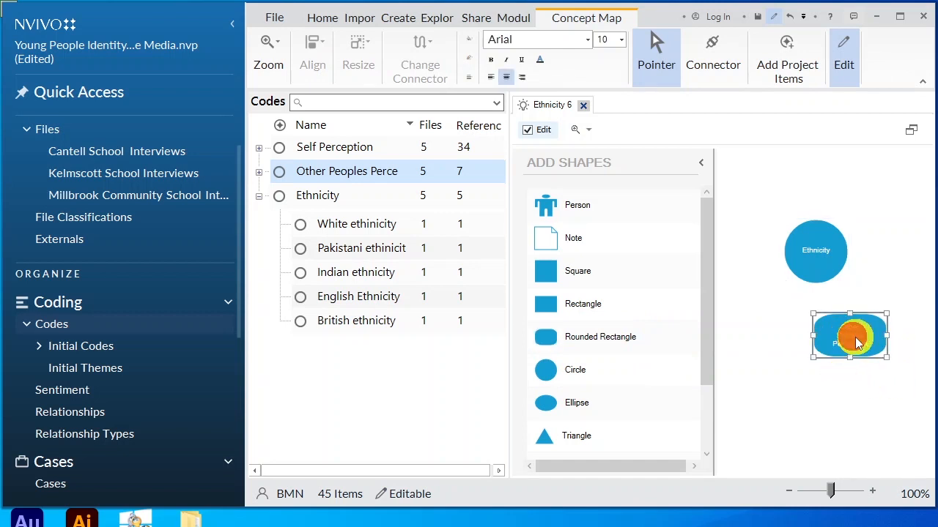
{"action": "left_click_drag", "start_coordinate": [828, 335], "coordinate": [873, 320]}
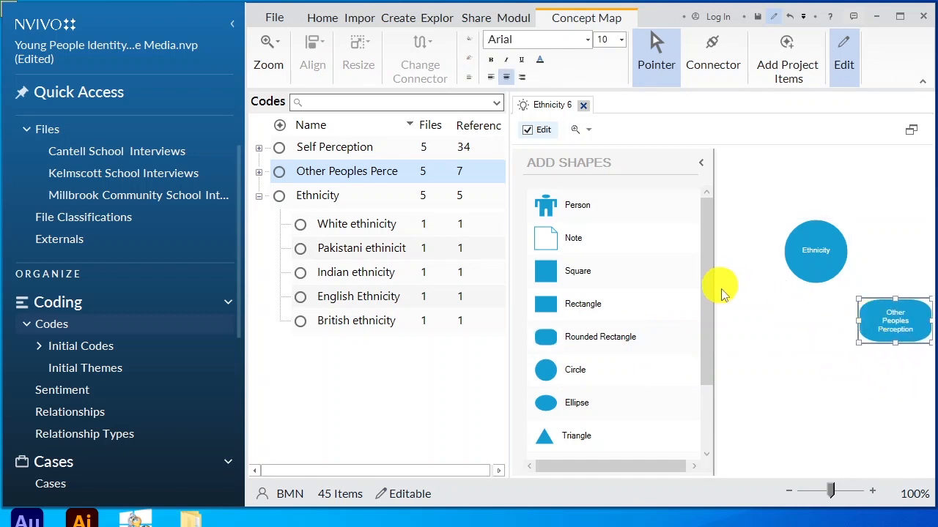
Add an ellipse below and to the left of the Ethnicity circle and label it with the copied code name Self Perception
{"action": "left_click", "coordinate": [356, 144]}
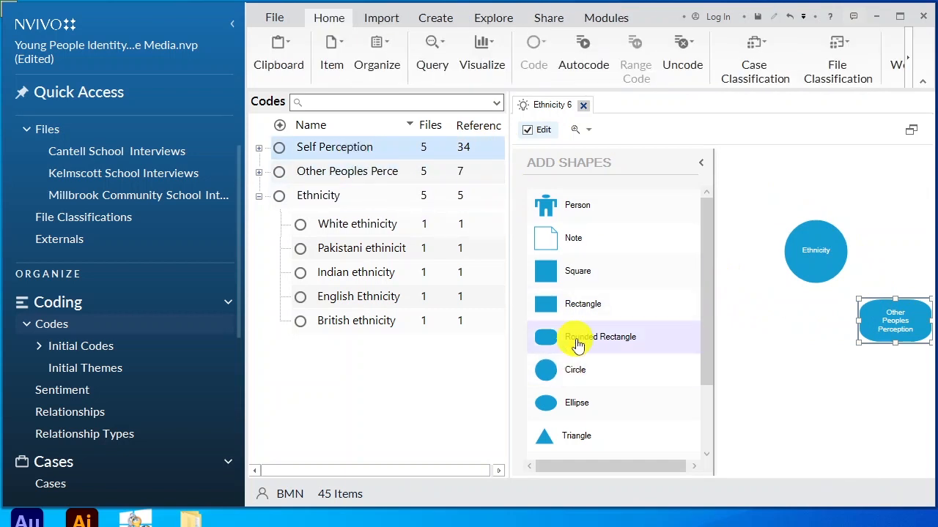
{"action": "left_click_drag", "start_coordinate": [564, 399], "coordinate": [783, 332]}
{"action": "right_click", "coordinate": [373, 143]}
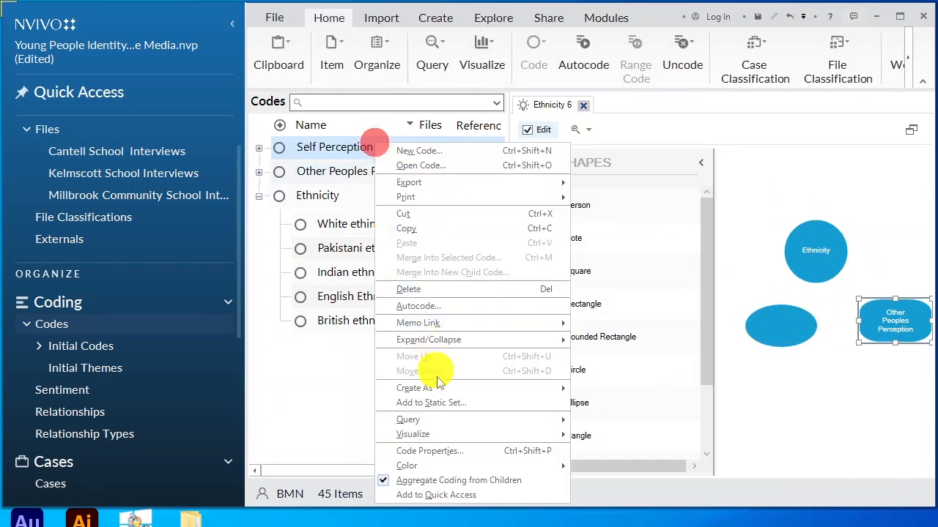
{"action": "left_click", "coordinate": [434, 454]}
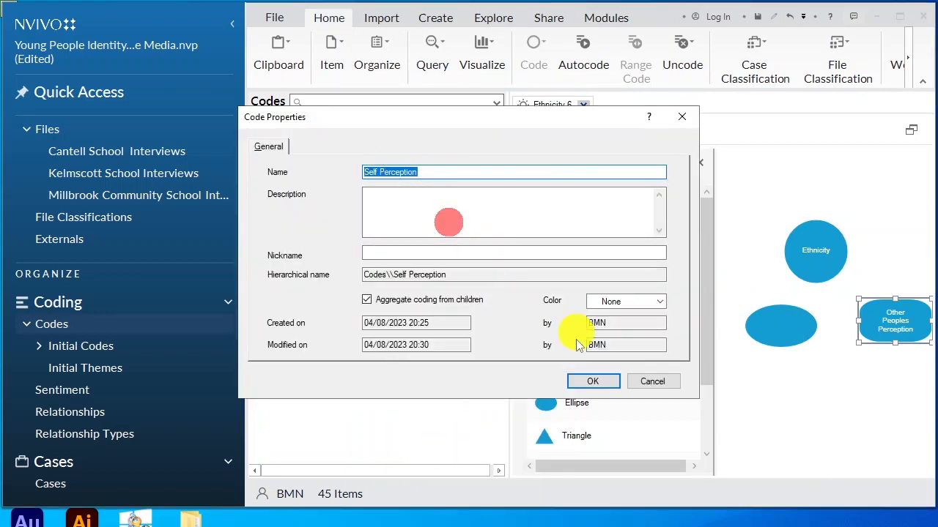
{"action": "left_click", "coordinate": [592, 381]}
{"action": "left_click", "coordinate": [776, 322]}
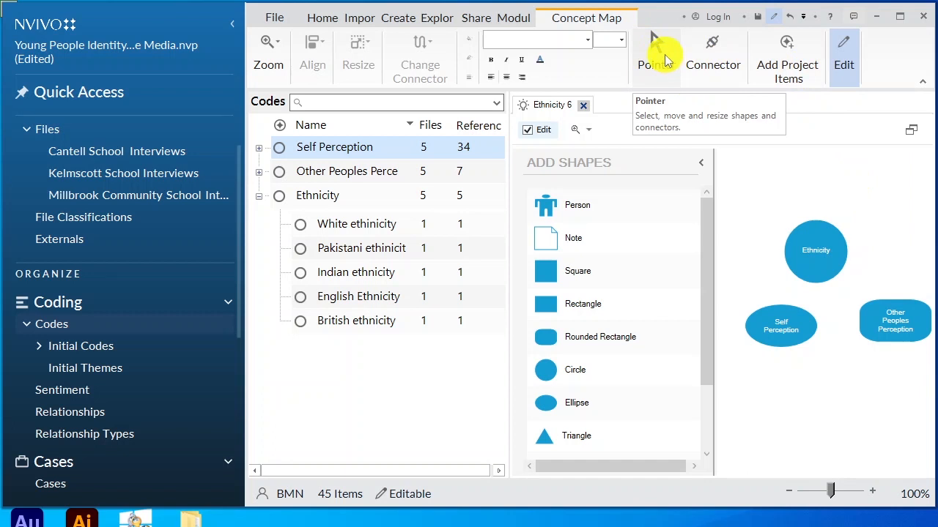
Draw connectors from the Ethnicity circle to the Self Perception ellipse and to the Other Peoples Perception rounded rectangle
{"action": "left_click", "coordinate": [664, 59]}
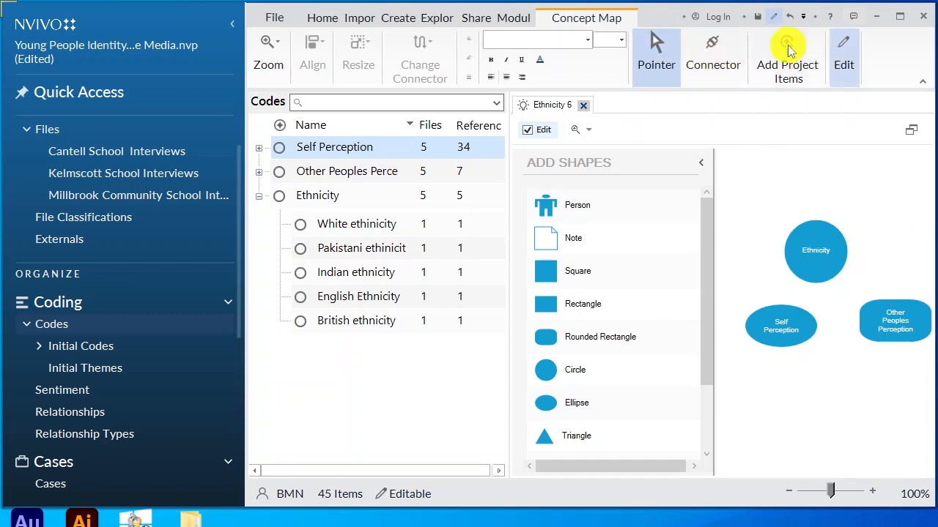
{"action": "left_click", "coordinate": [713, 50]}
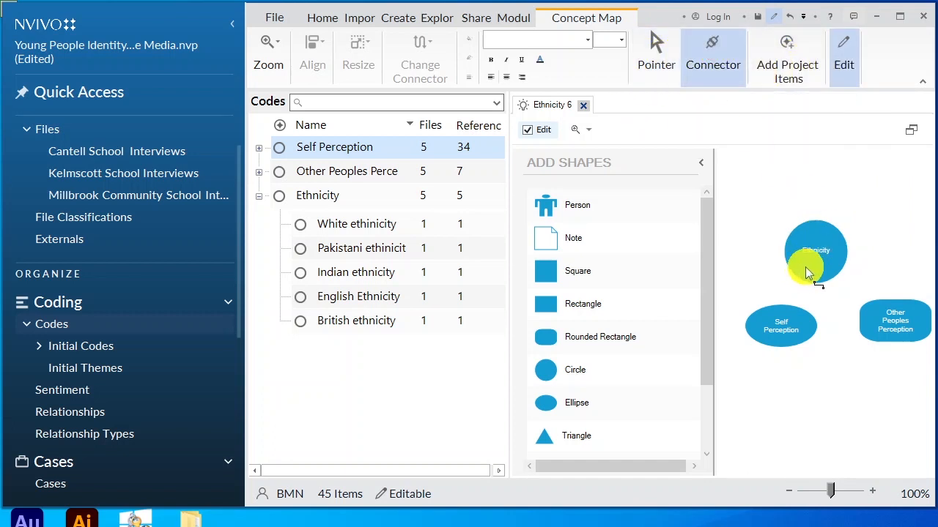
{"action": "left_click_drag", "start_coordinate": [816, 266], "coordinate": [779, 327]}
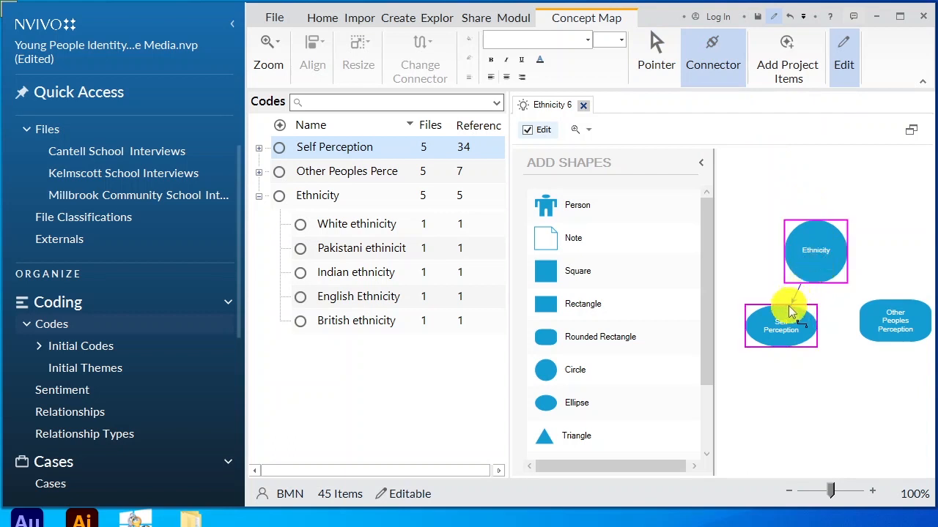
{"action": "left_click_drag", "start_coordinate": [823, 267], "coordinate": [887, 316]}
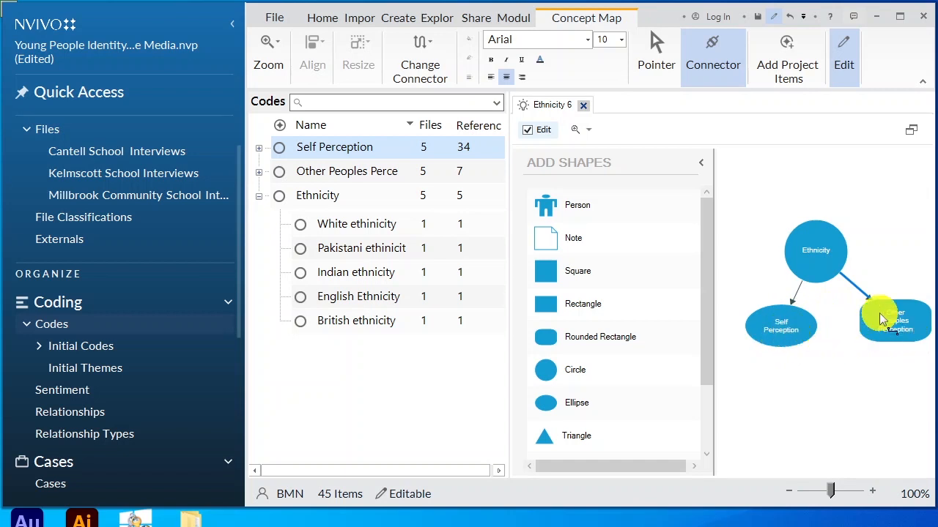
Finish the connector to the Other Peoples Perception shape and return from the Connector tool to the Pointer tool
{"action": "left_click_drag", "start_coordinate": [876, 316], "coordinate": [879, 319]}
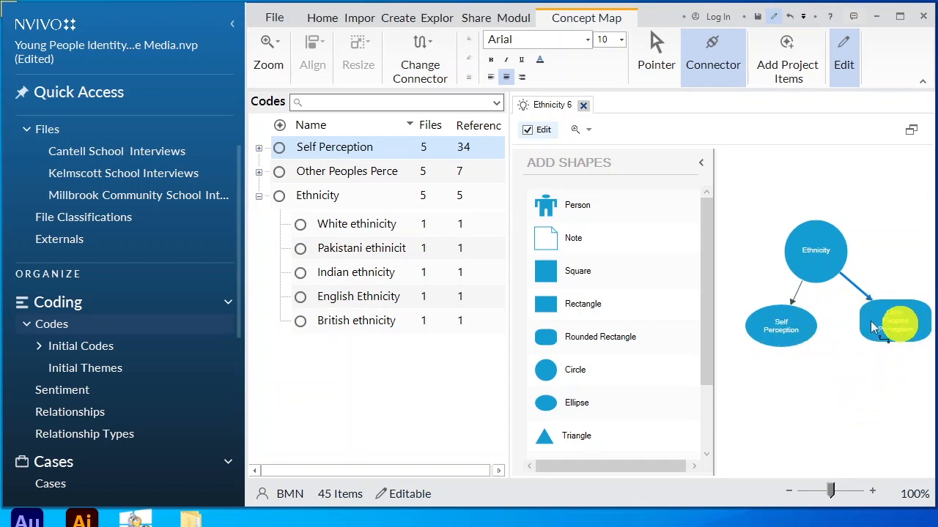
{"action": "left_click", "coordinate": [653, 42]}
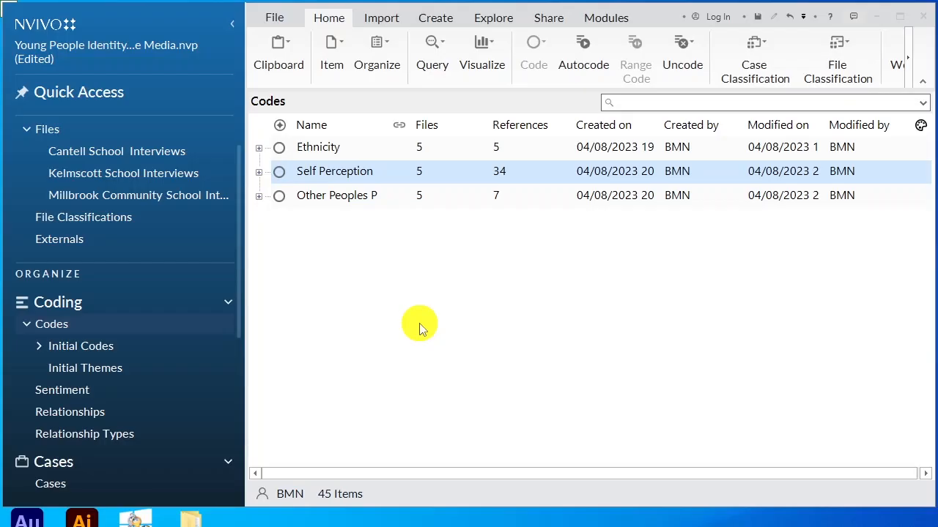
Create a Compare Files comparison diagram of the two interview files in the Cantell School Interviews folder
{"action": "left_click", "coordinate": [501, 18]}
{"action": "left_click", "coordinate": [796, 45]}
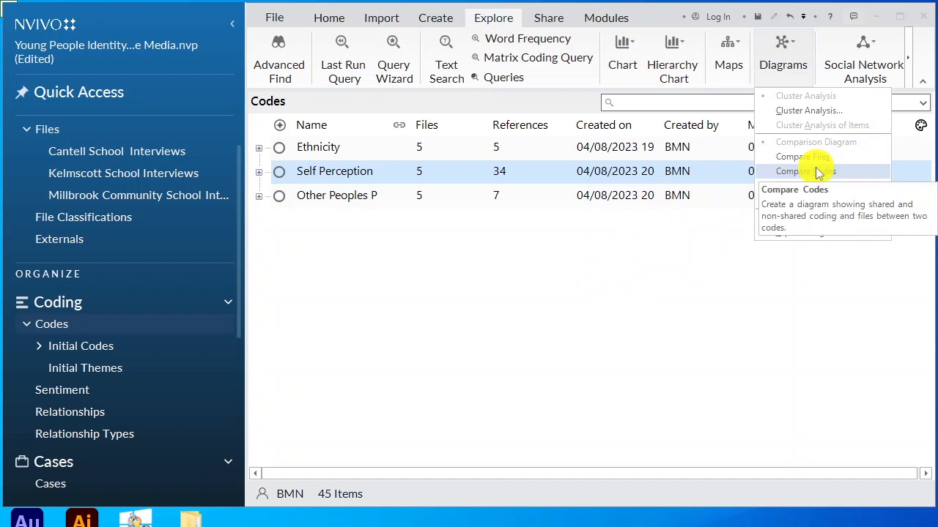
{"action": "left_click", "coordinate": [822, 188]}
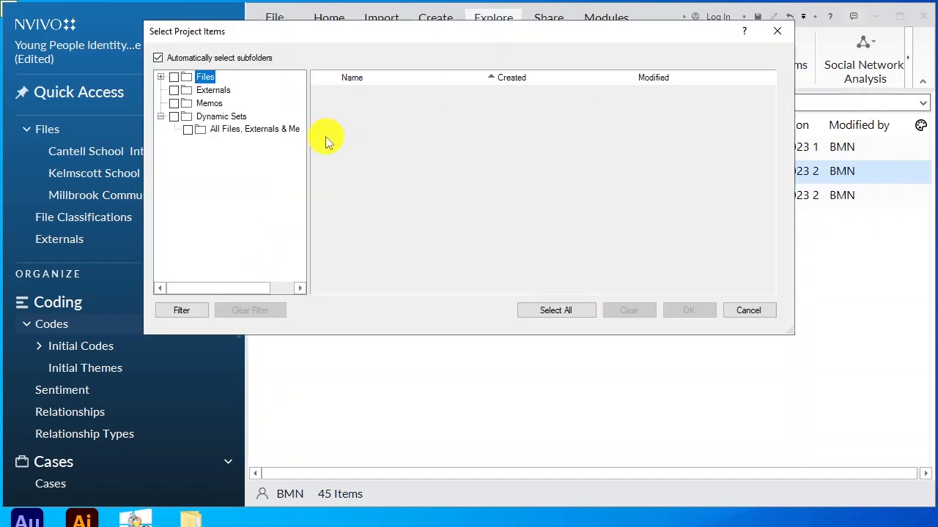
{"action": "left_click", "coordinate": [160, 76]}
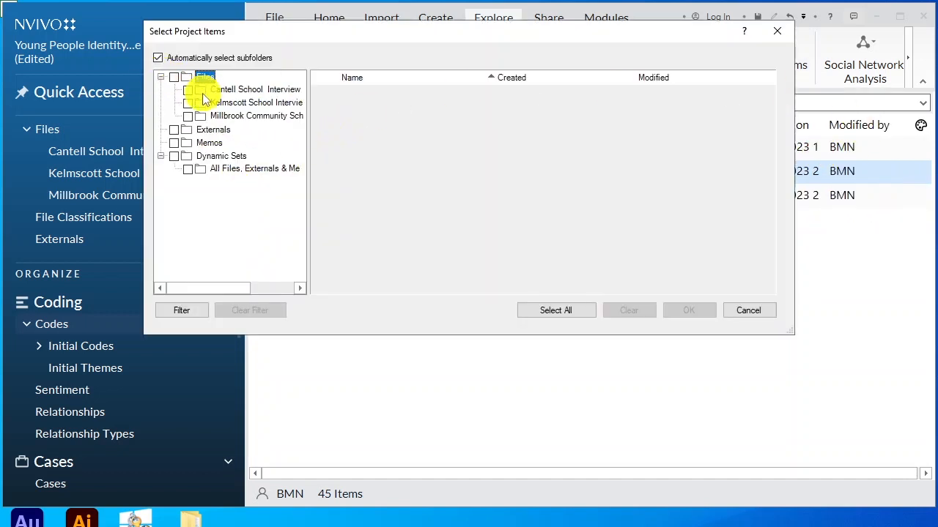
{"action": "left_click", "coordinate": [188, 89]}
{"action": "left_click", "coordinate": [189, 104]}
{"action": "left_click", "coordinate": [190, 116]}
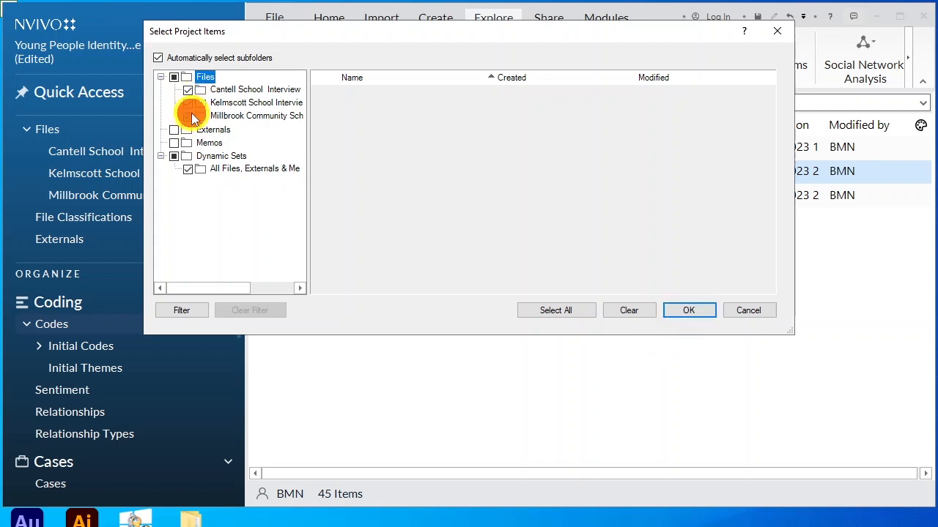
{"action": "left_click", "coordinate": [190, 115]}
{"action": "left_click", "coordinate": [188, 103]}
{"action": "left_click", "coordinate": [246, 90]}
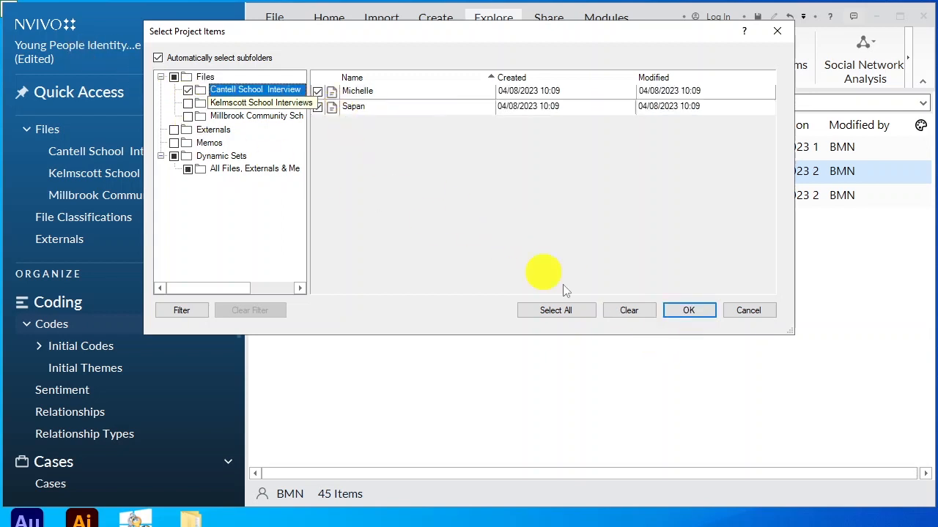
{"action": "left_click", "coordinate": [688, 311]}
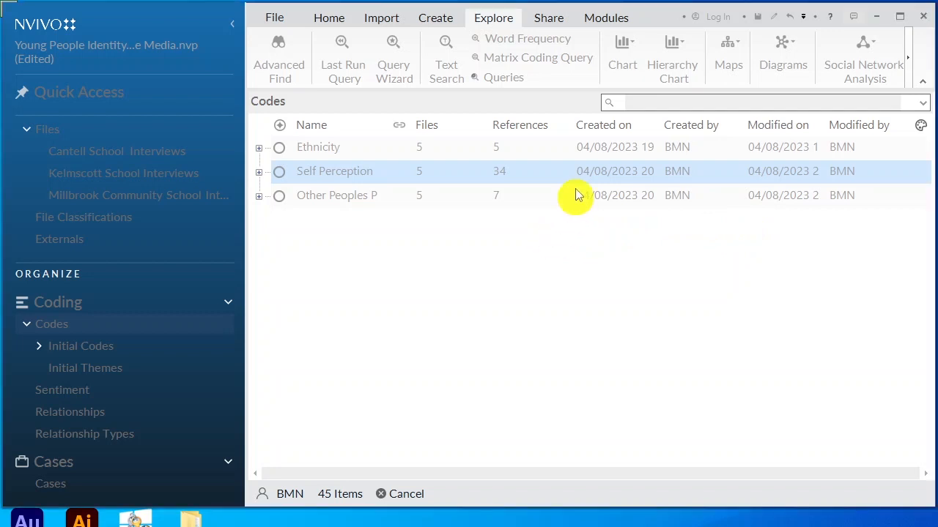
Examine the comparison diagram for the codes the two interview files share and those found in only one of them
{"action": "scroll", "coordinate": [757, 285], "scroll_direction": "up", "scroll_amount": 5}
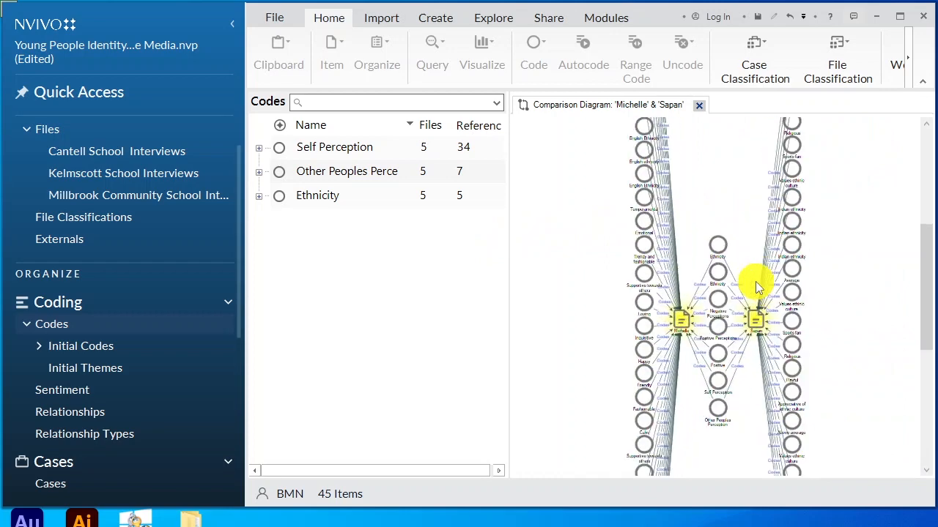
{"action": "left_click", "coordinate": [726, 206]}
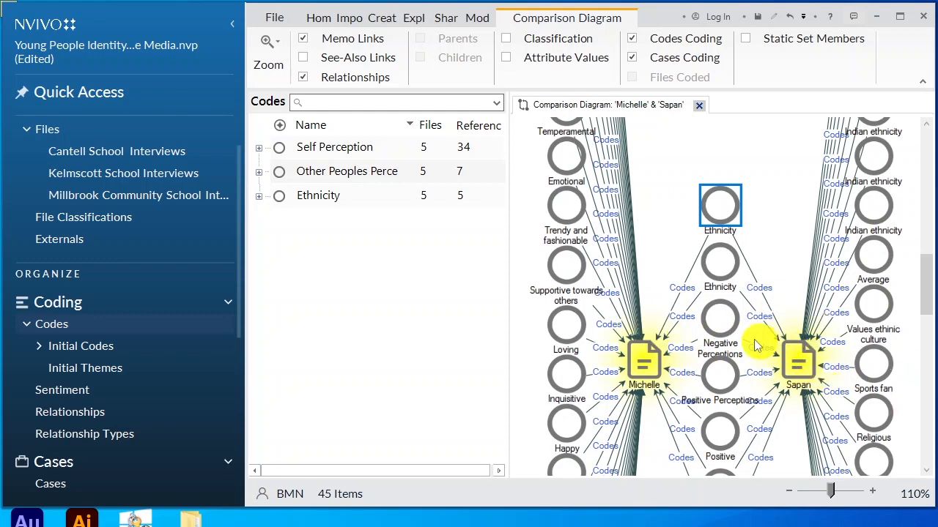
{"action": "scroll", "coordinate": [733, 330], "scroll_direction": "down", "scroll_amount": 4}
{"action": "scroll", "coordinate": [695, 293], "scroll_direction": "down", "scroll_amount": 3}
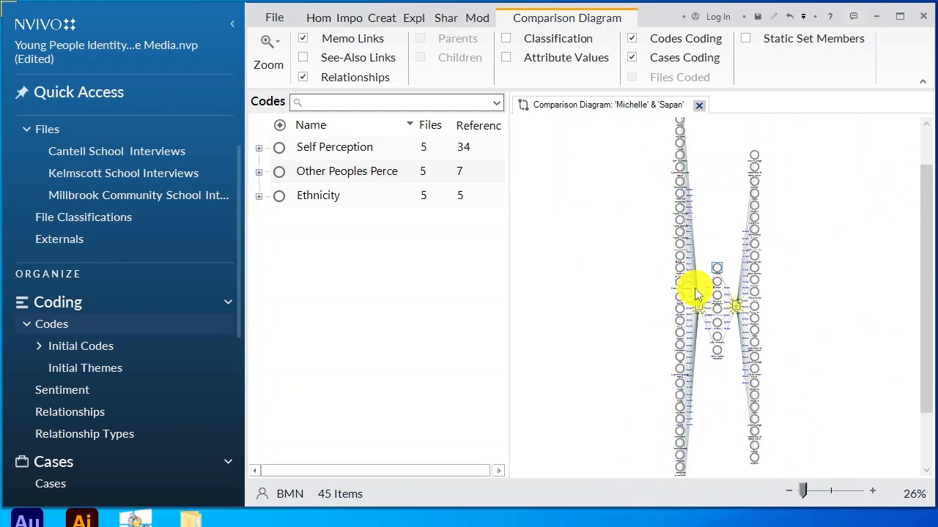
{"action": "scroll", "coordinate": [698, 295], "scroll_direction": "up", "scroll_amount": 6}
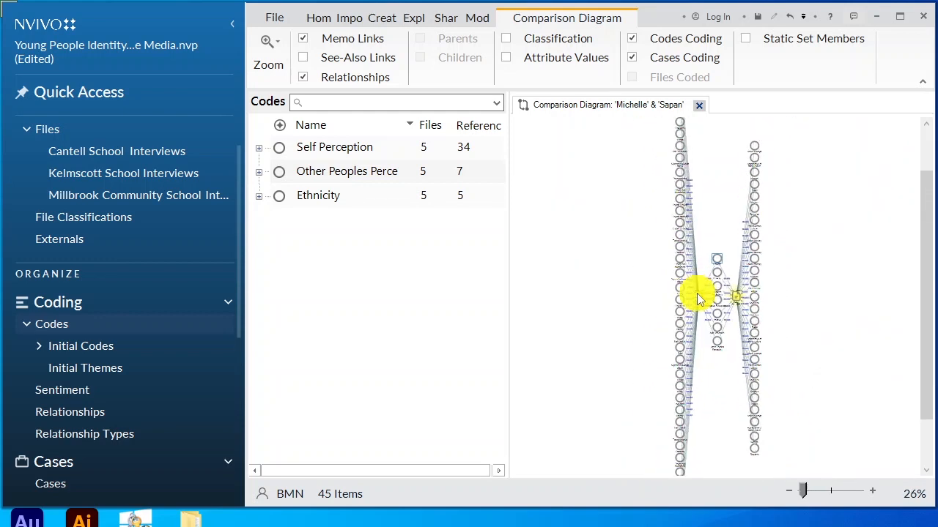
{"action": "scroll", "coordinate": [701, 291], "scroll_direction": "up", "scroll_amount": 2}
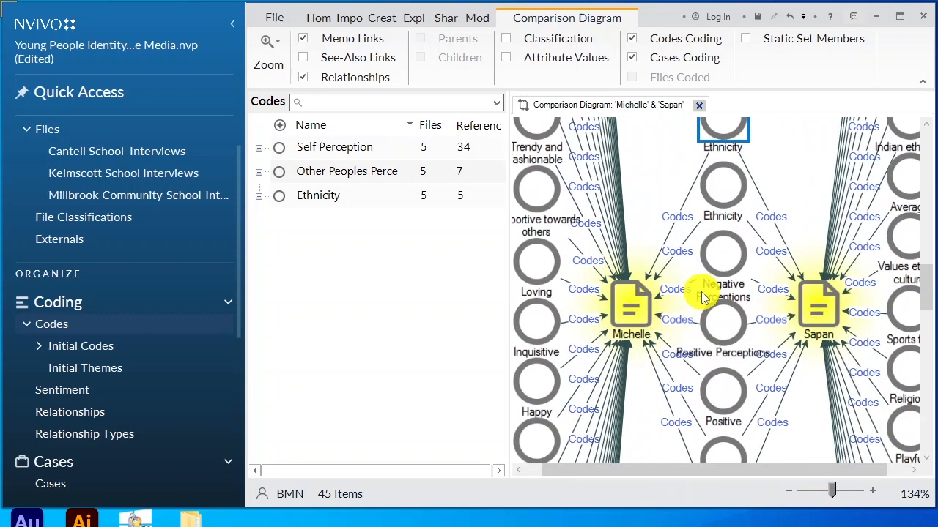
{"action": "scroll", "coordinate": [744, 227], "scroll_direction": "down", "scroll_amount": 1}
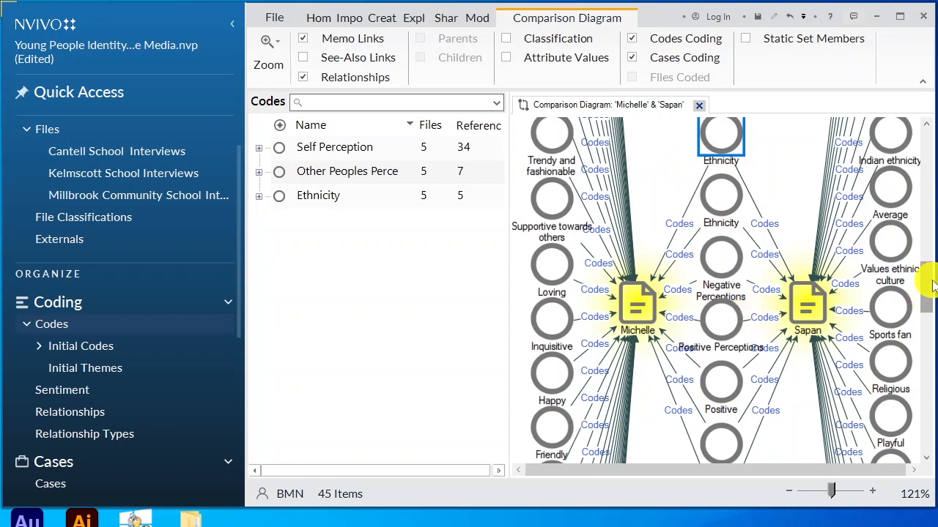
{"action": "scroll", "coordinate": [931, 292], "scroll_direction": "down", "scroll_amount": 5}
{"action": "scroll", "coordinate": [724, 350], "scroll_direction": "up", "scroll_amount": 4}
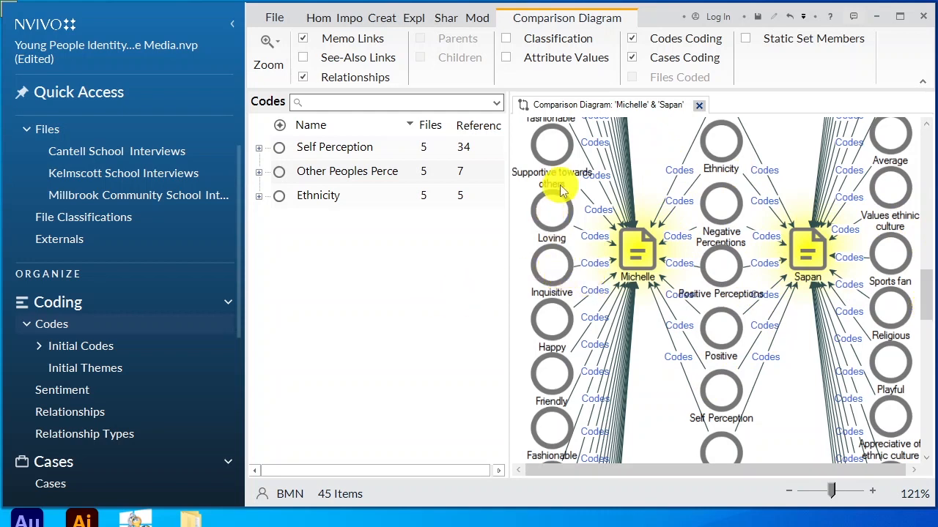
{"action": "left_click_drag", "start_coordinate": [921, 308], "coordinate": [928, 326]}
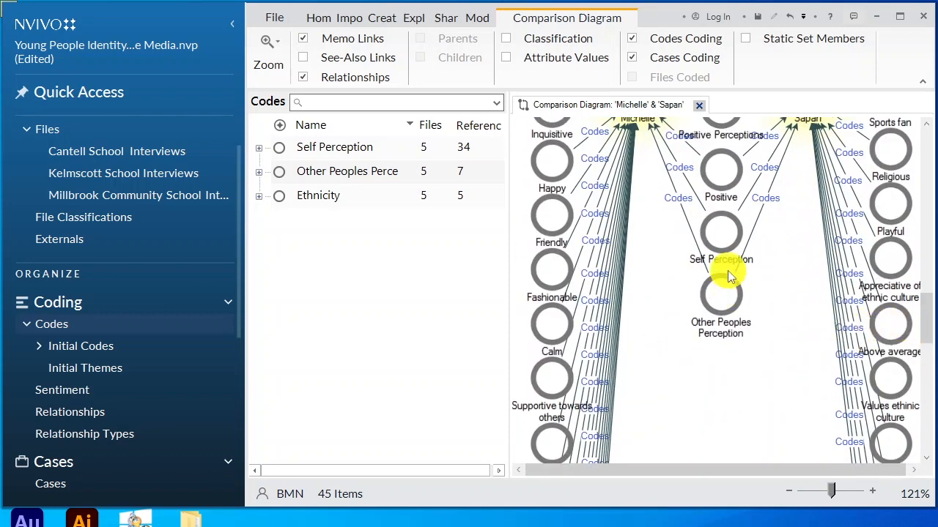
{"action": "scroll", "coordinate": [729, 277], "scroll_direction": "up", "scroll_amount": 5}
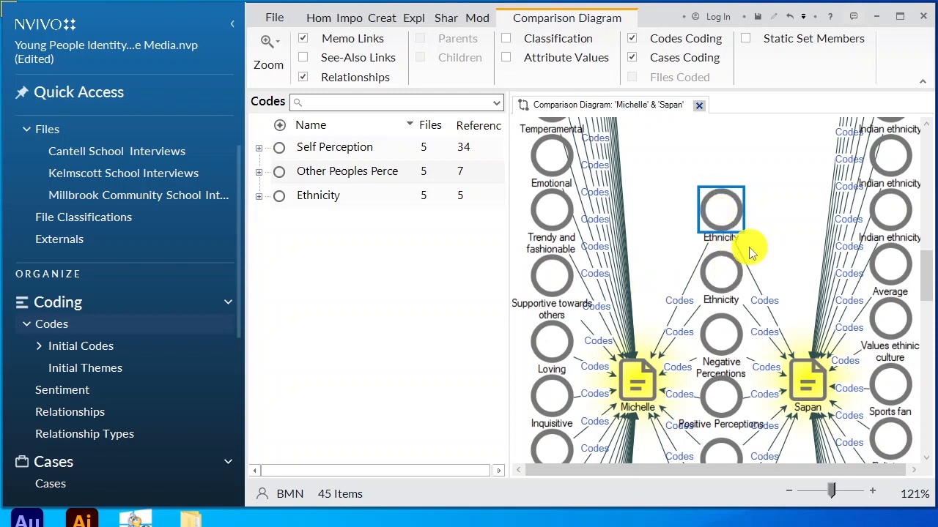
{"action": "scroll", "coordinate": [732, 263], "scroll_direction": "down", "scroll_amount": 5}
{"action": "scroll", "coordinate": [720, 280], "scroll_direction": "up", "scroll_amount": 10}
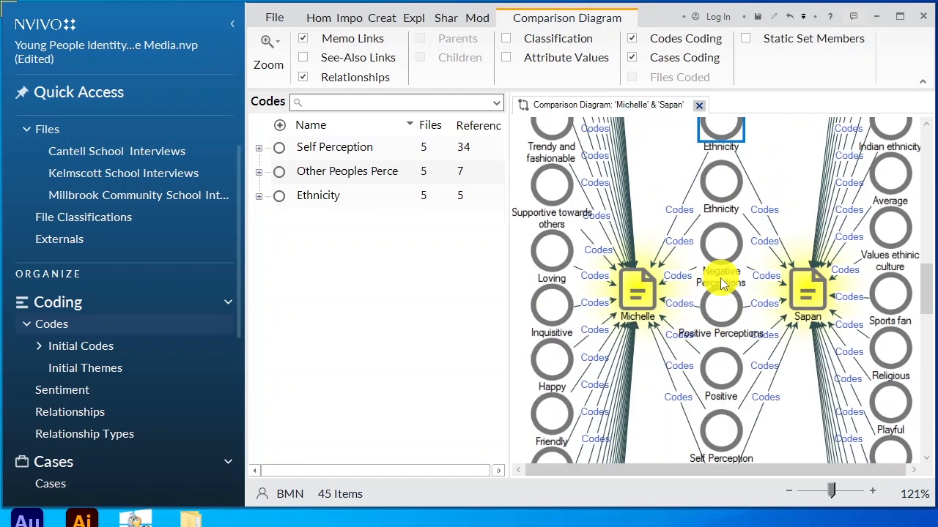
{"action": "scroll", "coordinate": [719, 281], "scroll_direction": "up", "scroll_amount": 1}
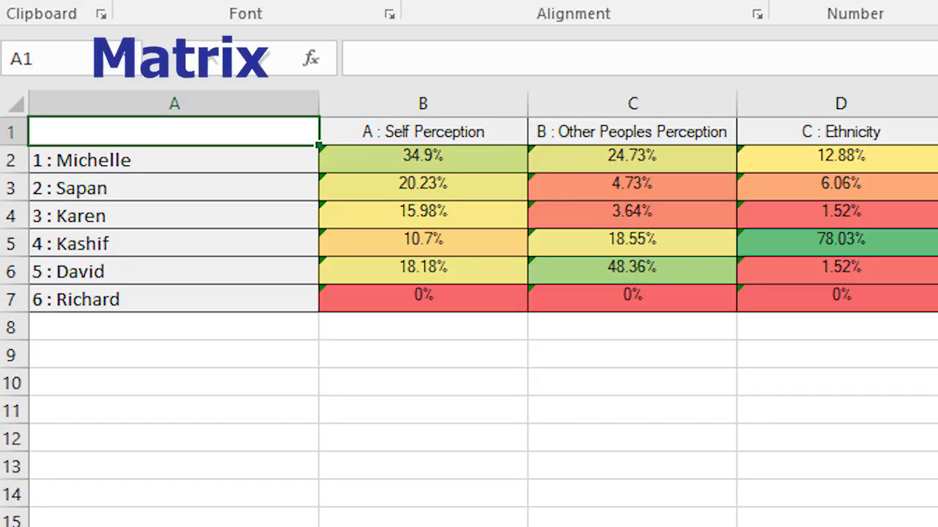
Start a matrix coding query and add the two interview files from the Cantell School Interviews folder as rows
{"action": "left_click", "coordinate": [498, 17]}
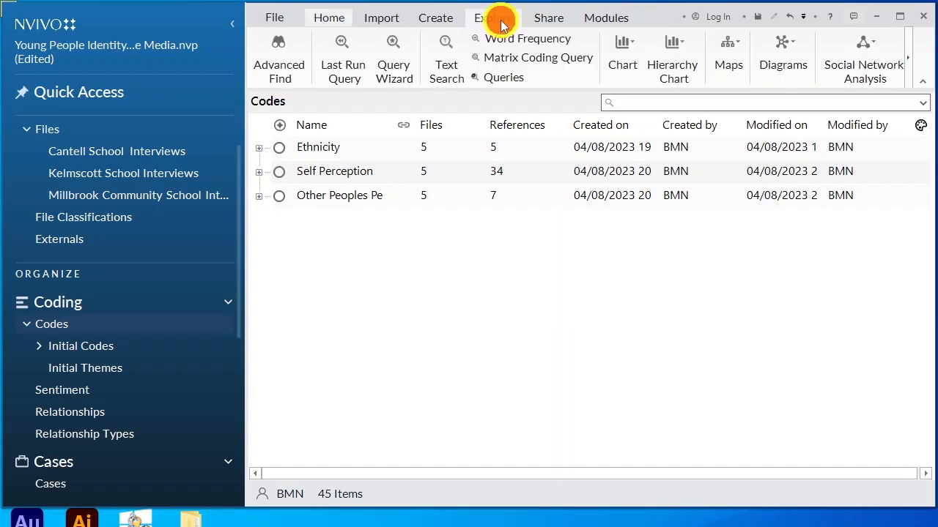
{"action": "left_click", "coordinate": [535, 62]}
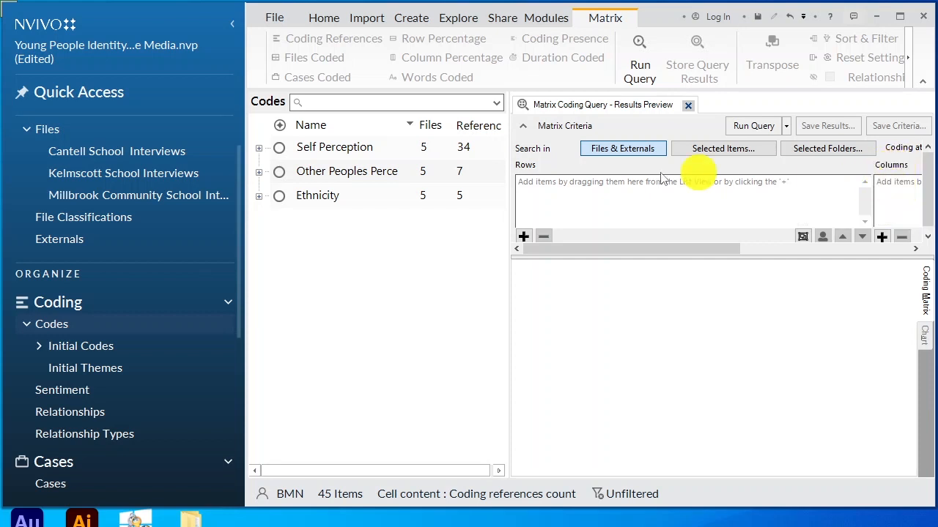
{"action": "left_click", "coordinate": [524, 236]}
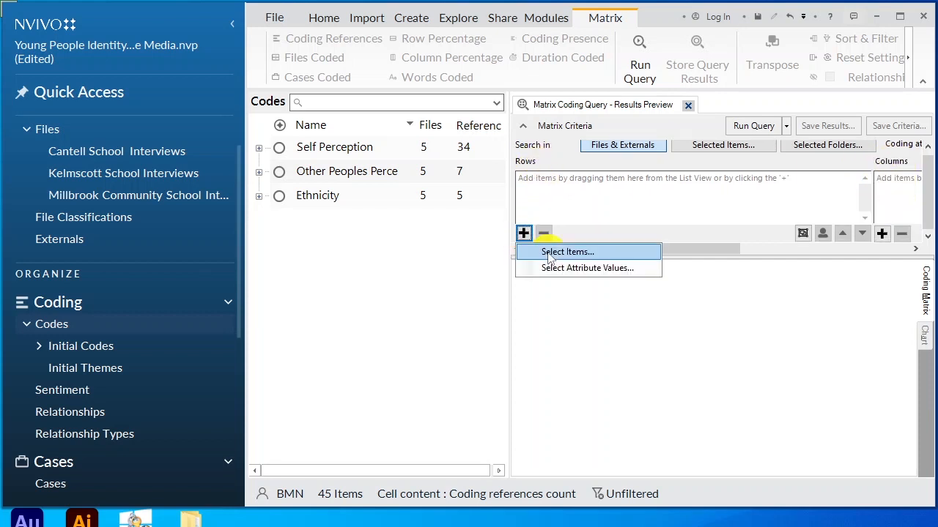
{"action": "left_click", "coordinate": [547, 251]}
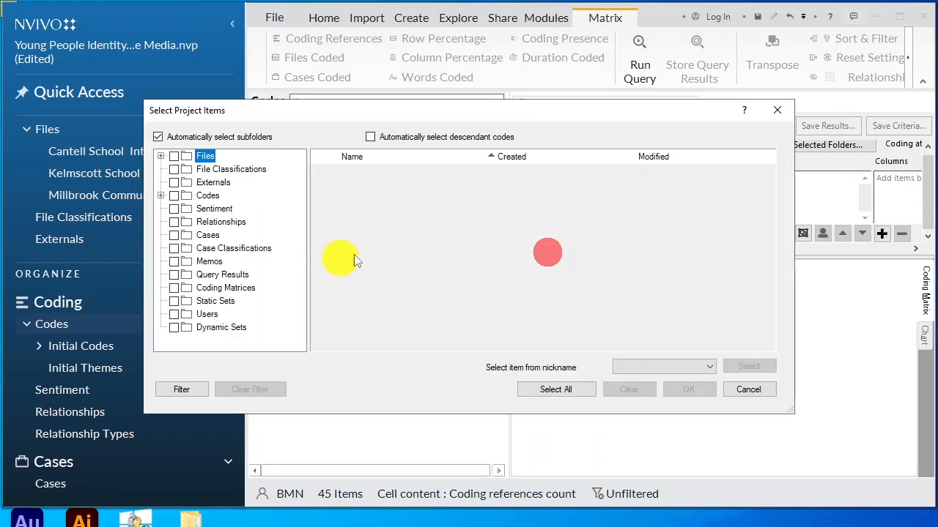
{"action": "left_click", "coordinate": [173, 157]}
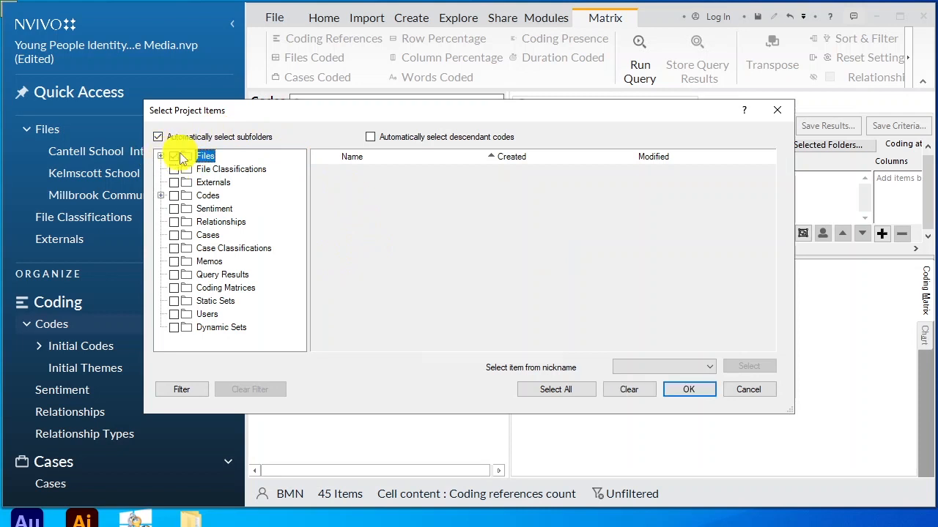
{"action": "left_click", "coordinate": [174, 157]}
{"action": "left_click", "coordinate": [160, 156]}
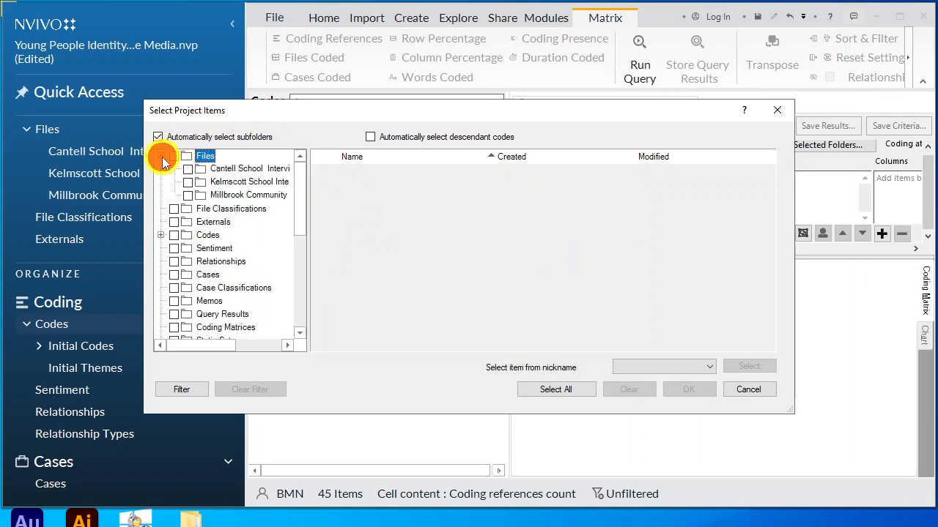
{"action": "left_click", "coordinate": [199, 169]}
{"action": "left_click", "coordinate": [317, 171]}
{"action": "left_click", "coordinate": [317, 187]}
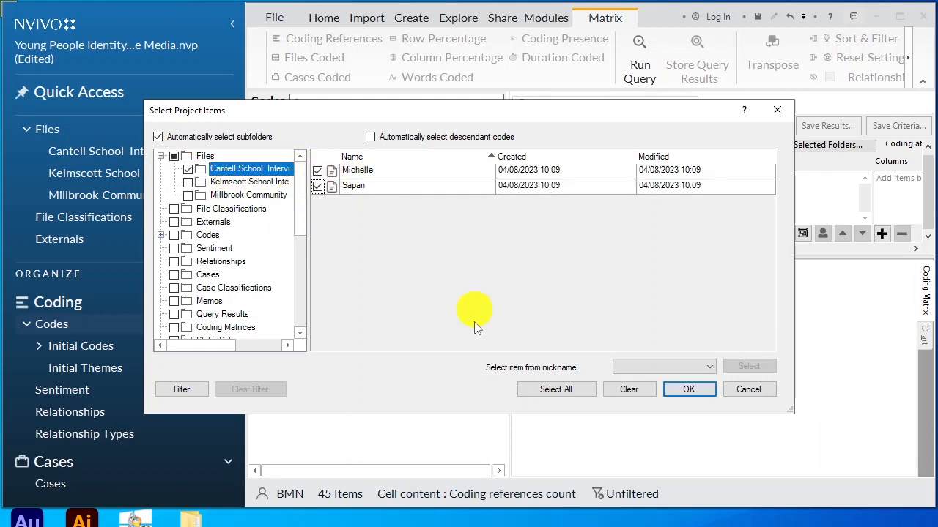
{"action": "left_click", "coordinate": [670, 390]}
Add all interview files in the Files folder, including its subfolders, as rows of the matrix coding query
{"action": "left_click", "coordinate": [520, 233]}
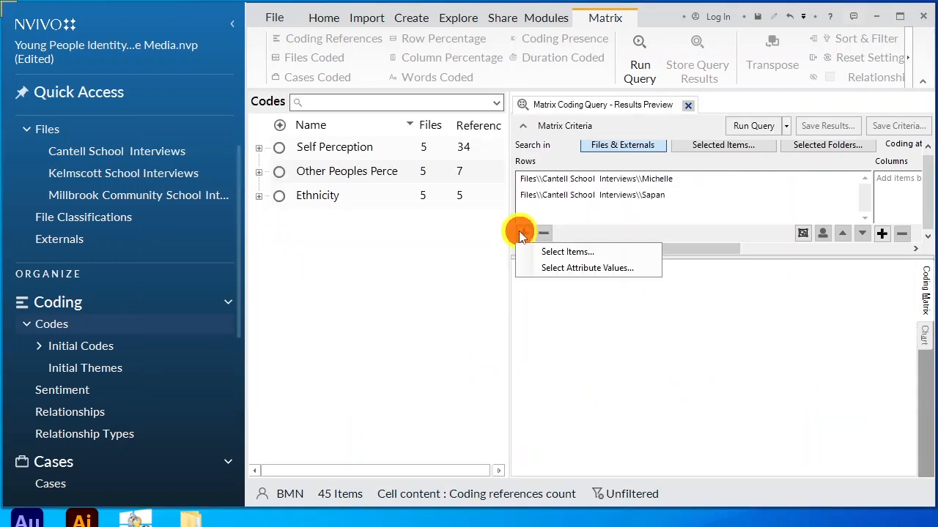
{"action": "left_click", "coordinate": [551, 252]}
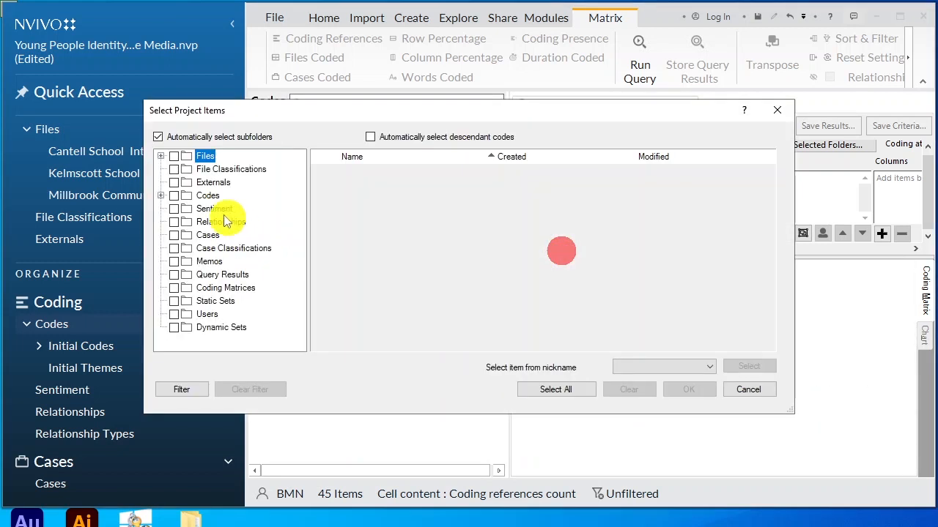
{"action": "left_click", "coordinate": [174, 156]}
{"action": "left_click", "coordinate": [685, 389]}
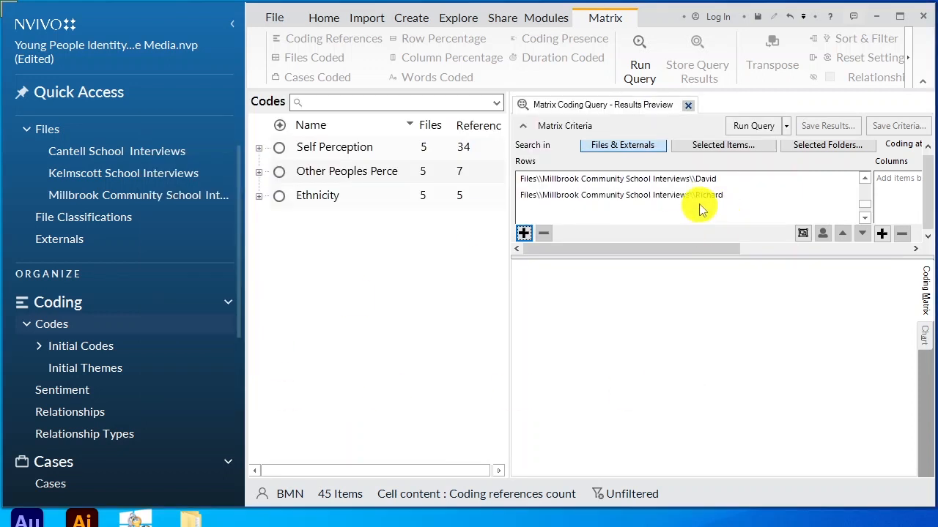
Add the Self Perception code and its Positive and Negative child codes as matrix columns, and run the query
{"action": "left_click", "coordinate": [881, 233]}
{"action": "left_click", "coordinate": [861, 253]}
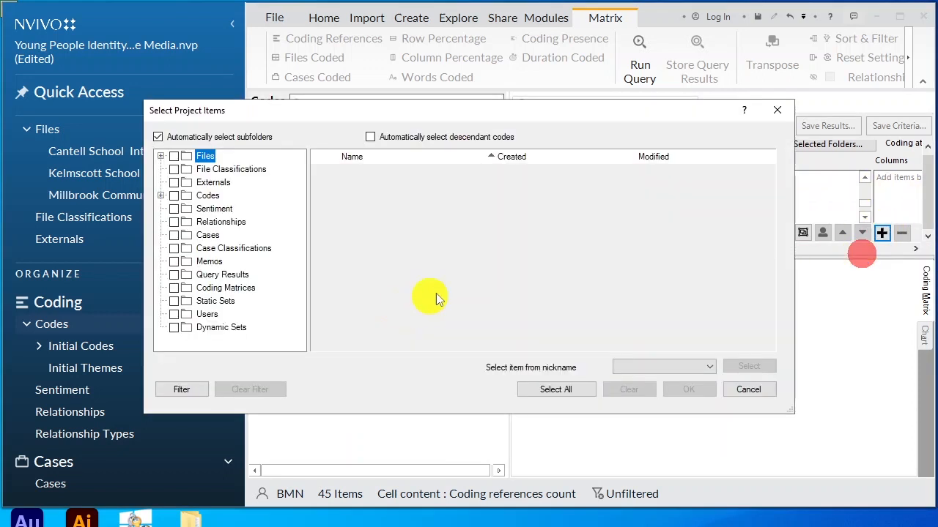
{"action": "left_click", "coordinate": [202, 196]}
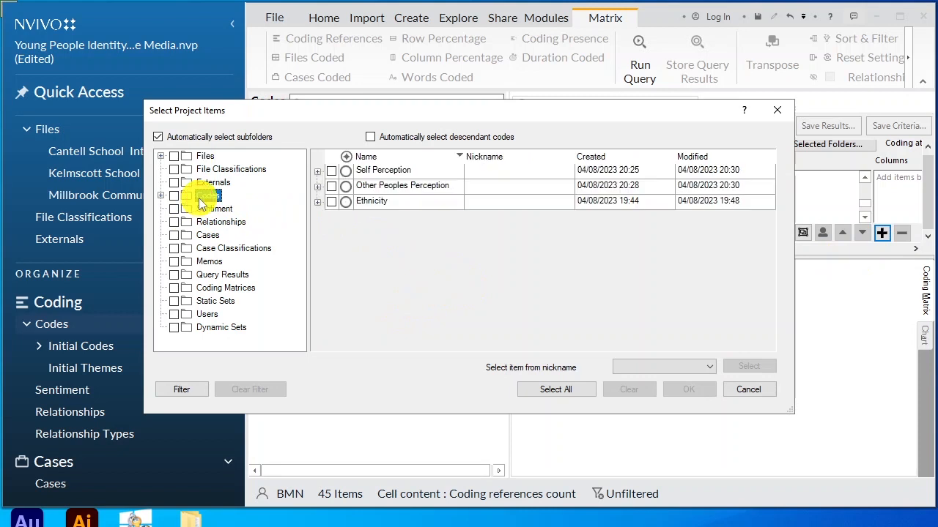
{"action": "left_click", "coordinate": [318, 171]}
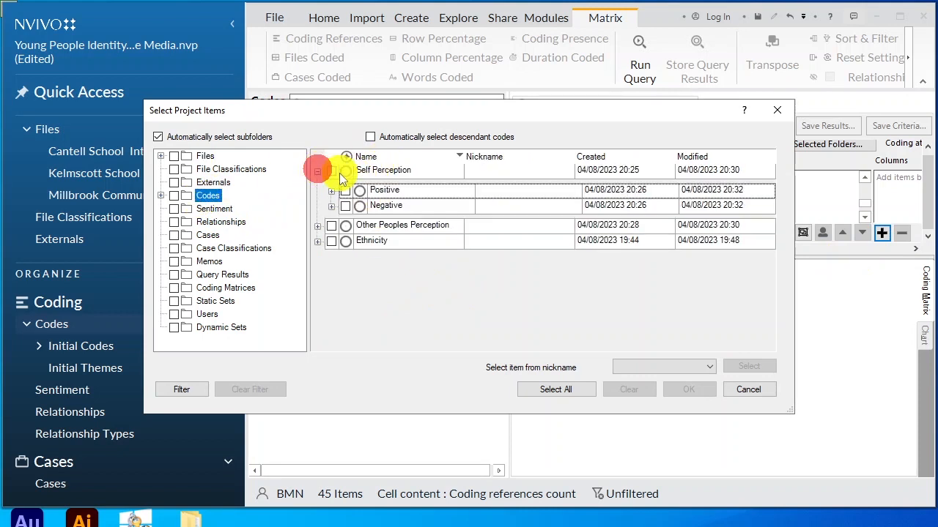
{"action": "left_click", "coordinate": [331, 171]}
{"action": "left_click", "coordinate": [330, 171]}
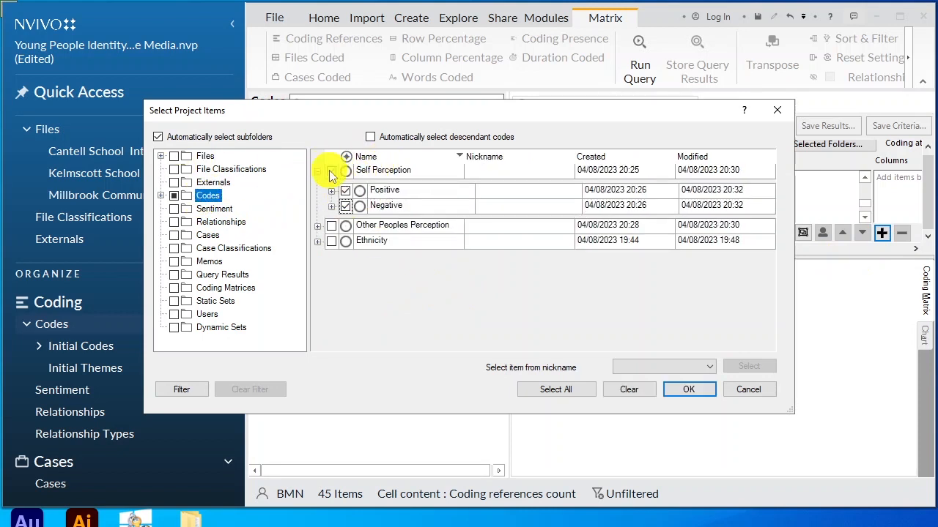
{"action": "left_click", "coordinate": [689, 389]}
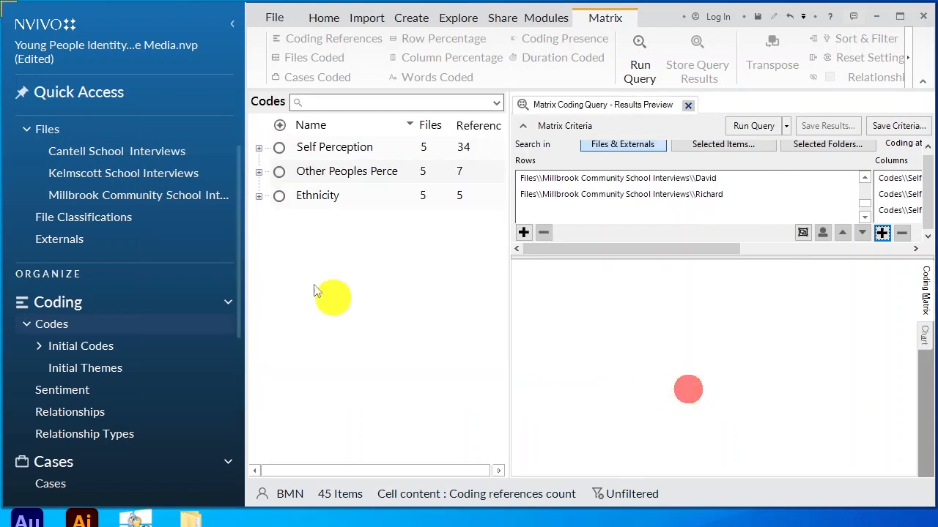
{"action": "left_click", "coordinate": [754, 126]}
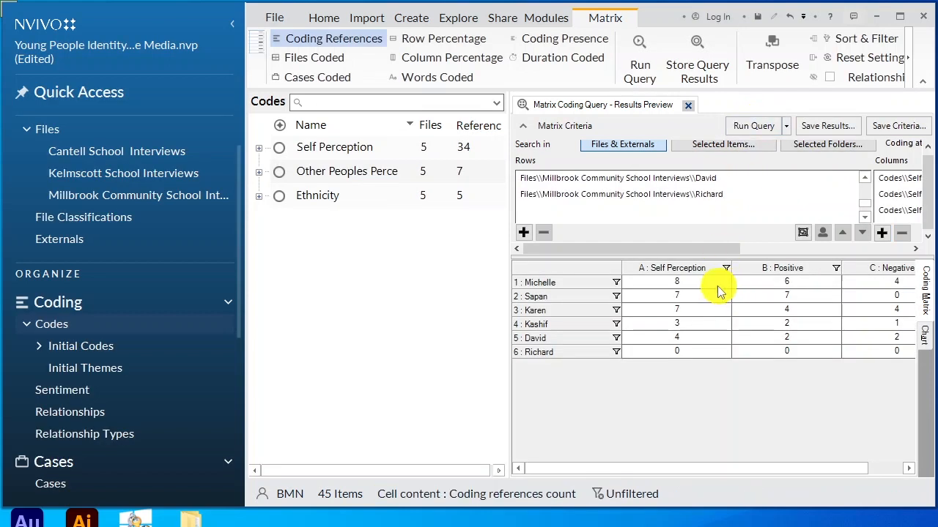
Display the coding matrix cell content as column percentages
{"action": "left_click_drag", "start_coordinate": [638, 468], "coordinate": [606, 476]}
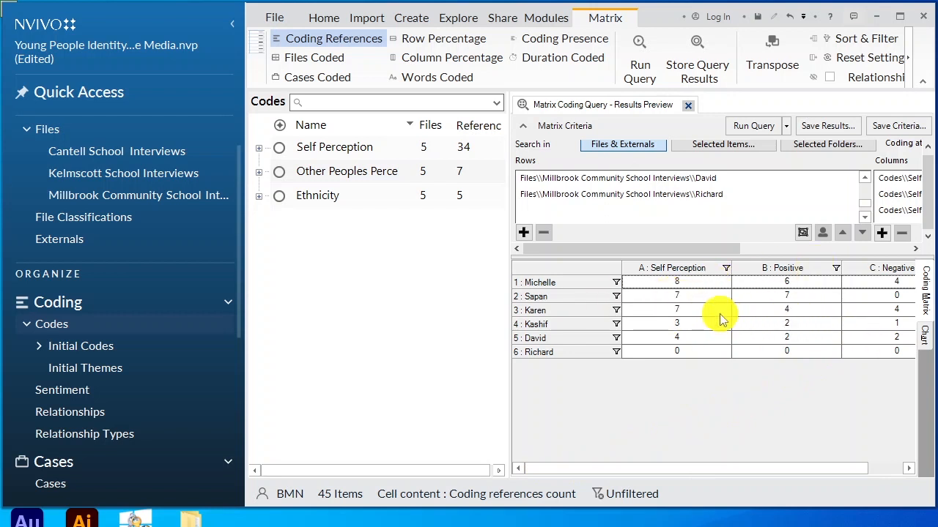
{"action": "left_click", "coordinate": [328, 40]}
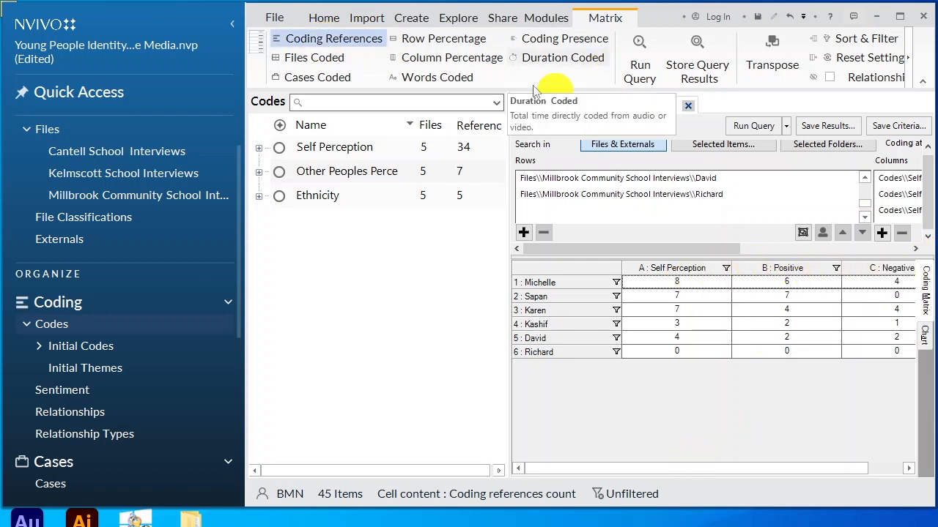
{"action": "left_click", "coordinate": [435, 60]}
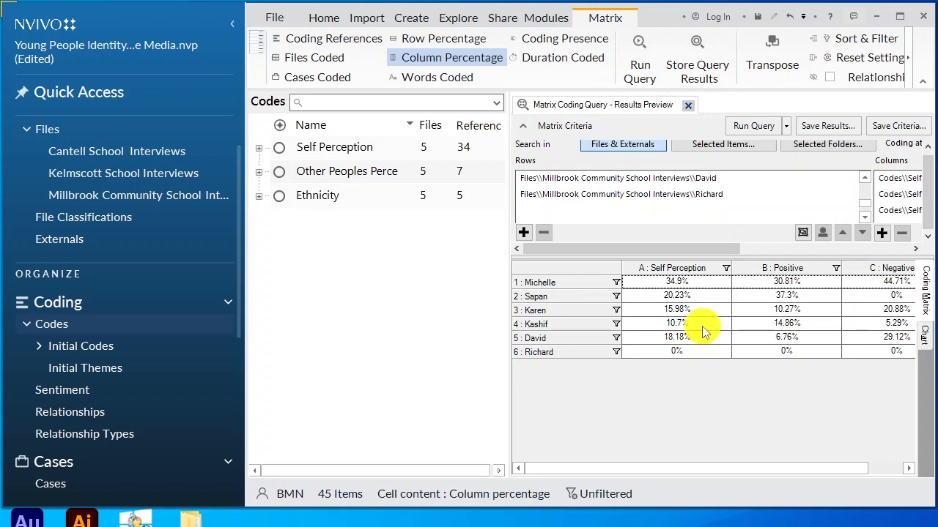
Apply Green-Yellow-Red cell shading to the coding matrix
{"action": "right_click", "coordinate": [720, 309]}
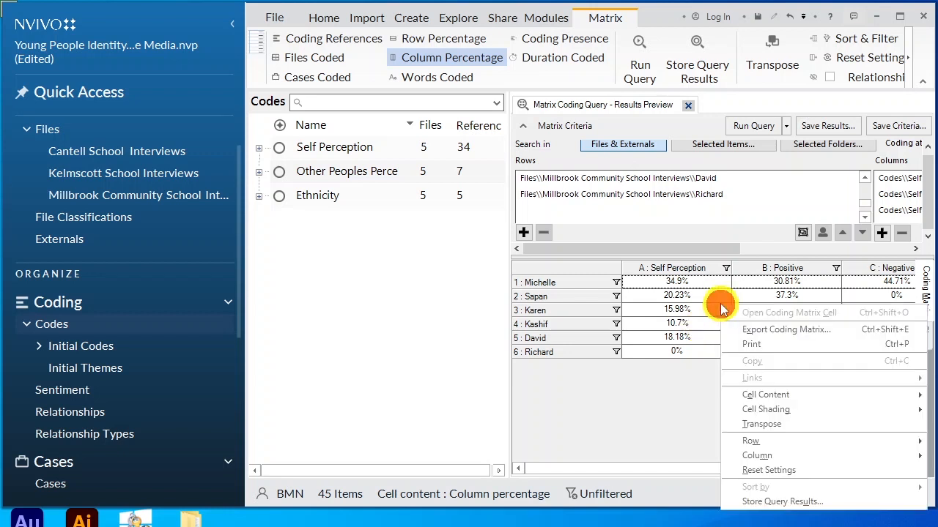
{"action": "mouse_move", "coordinate": [817, 395]}
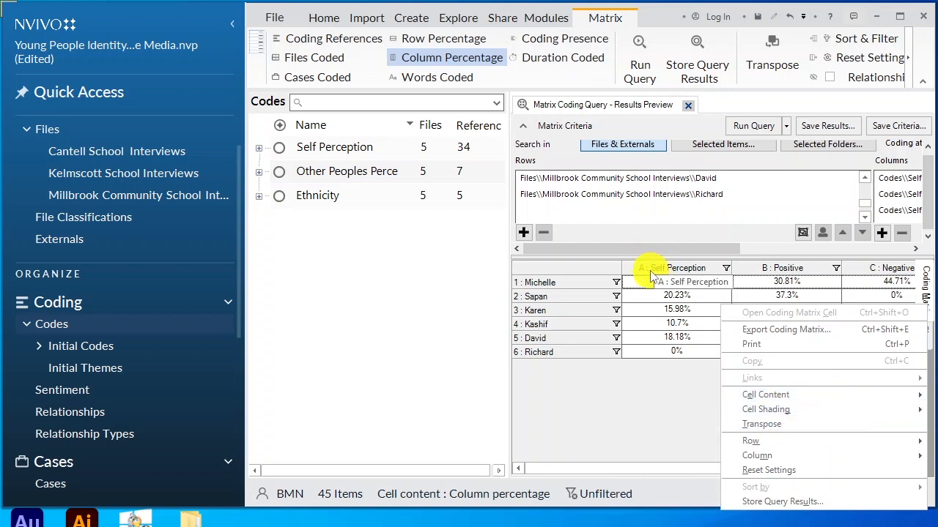
{"action": "right_click", "coordinate": [652, 308]}
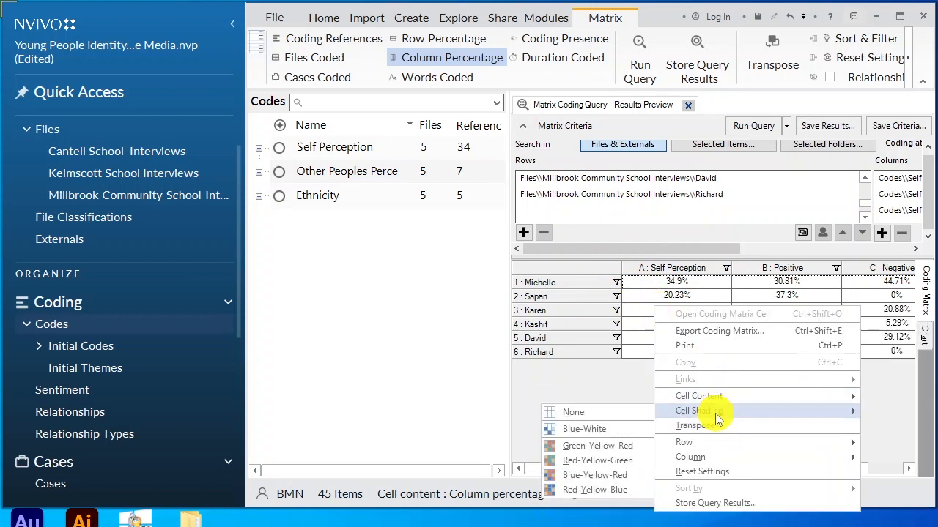
{"action": "left_click", "coordinate": [586, 448]}
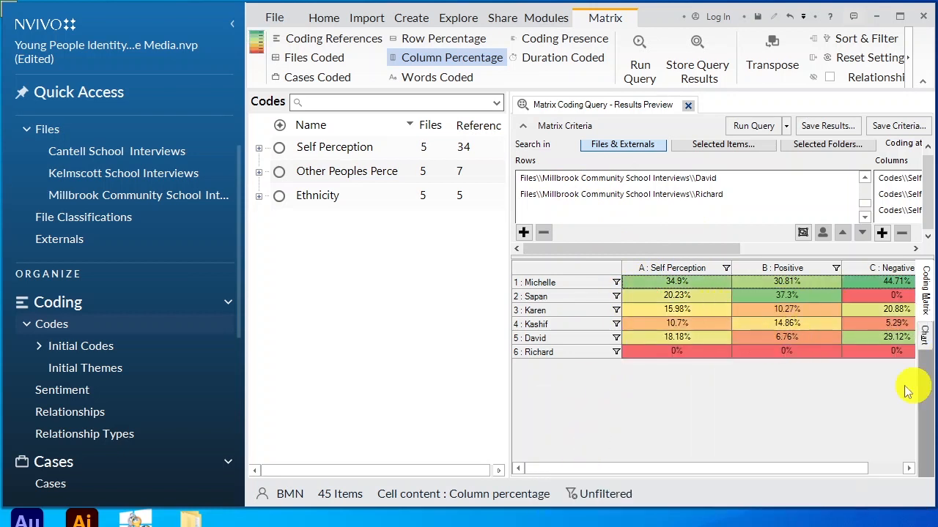
{"action": "left_click_drag", "start_coordinate": [697, 467], "coordinate": [638, 466]}
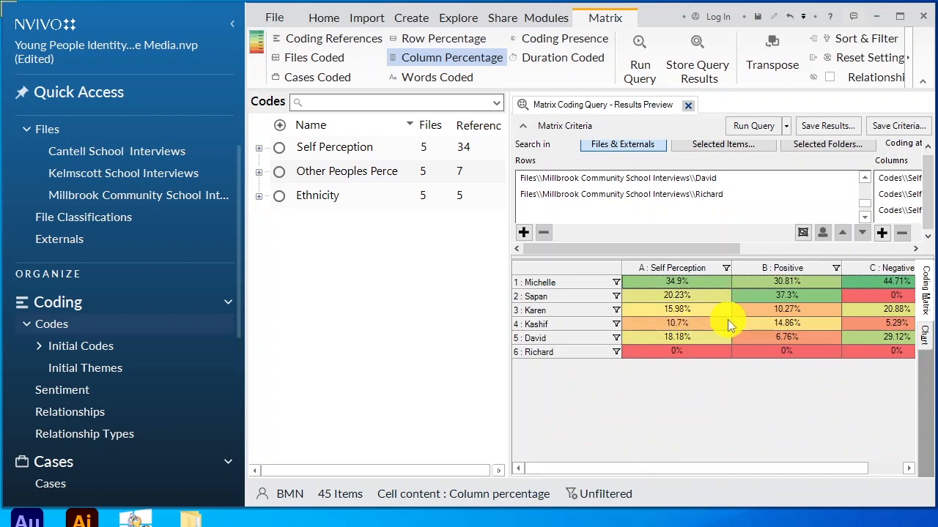
Export the coding matrix as an MS Excel file named Matrix Coding Query sample 3
{"action": "key", "text": "ctrl+shift+e"}
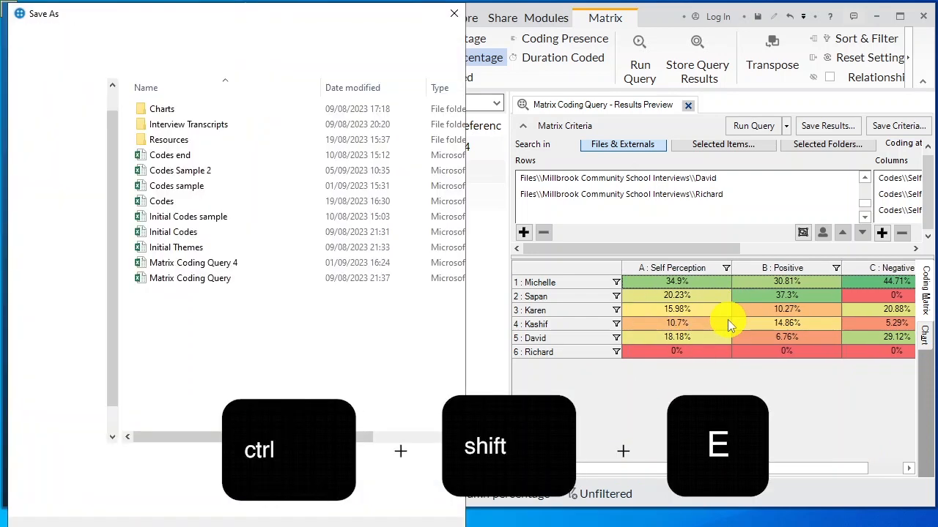
{"action": "left_click", "coordinate": [246, 459]}
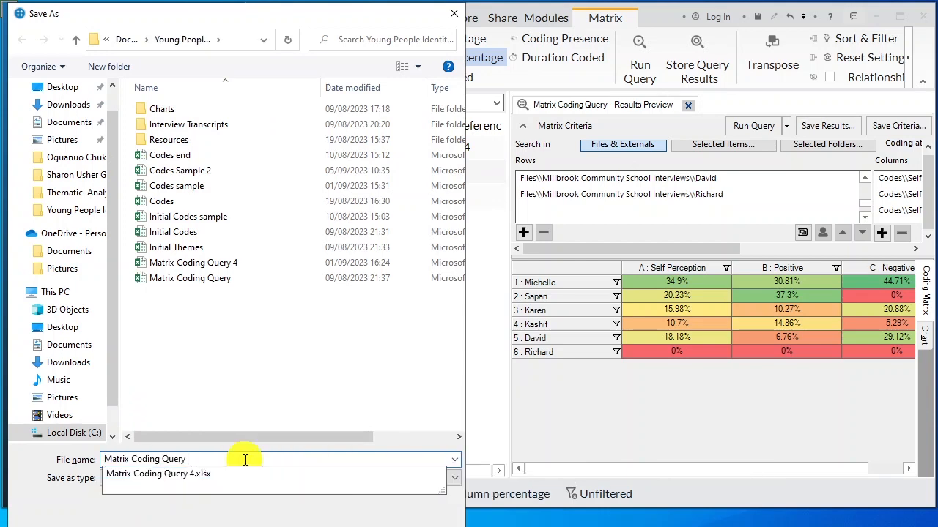
{"action": "type", "text": "sample 3"}
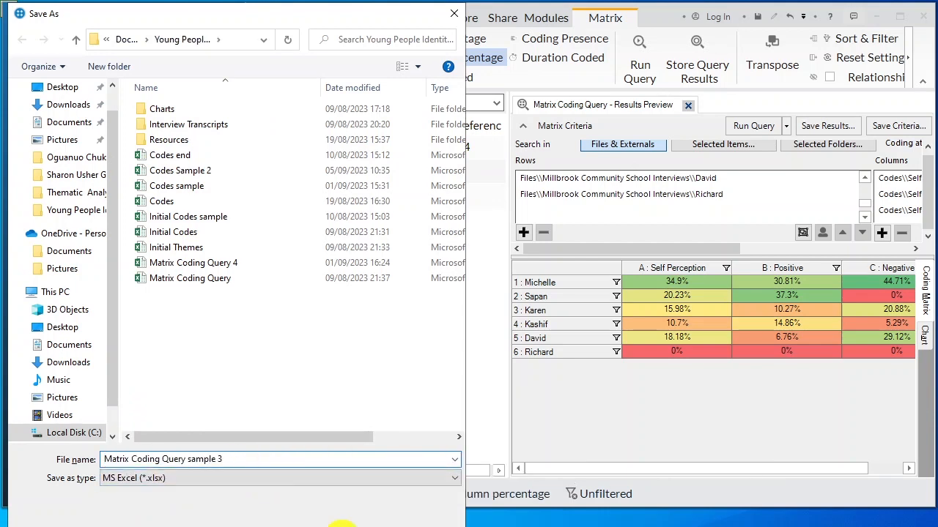
{"action": "left_click", "coordinate": [345, 519]}
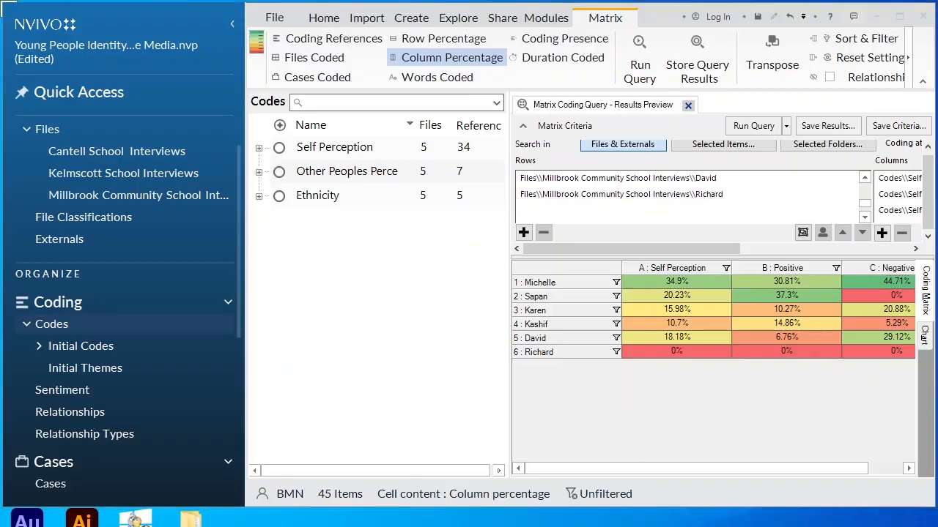
Open the exported Matrix Coding Query sample 3 workbook from the project folder in Excel and widen columns A and B
{"action": "key", "text": "alt+Tab"}
{"action": "scroll", "coordinate": [310, 278], "scroll_direction": "up", "scroll_amount": 3}
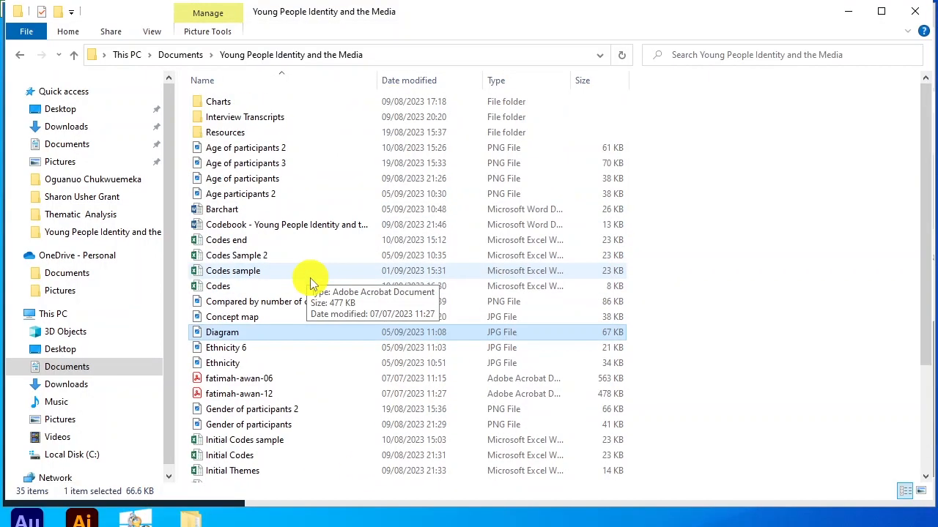
{"action": "scroll", "coordinate": [309, 278], "scroll_direction": "down", "scroll_amount": 3}
{"action": "double_click", "coordinate": [278, 352]}
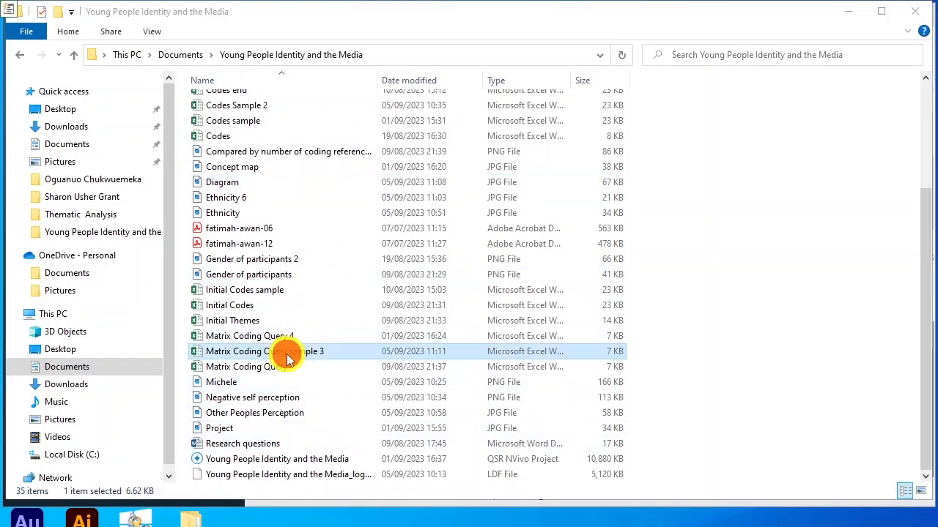
{"action": "left_click", "coordinate": [876, 73]}
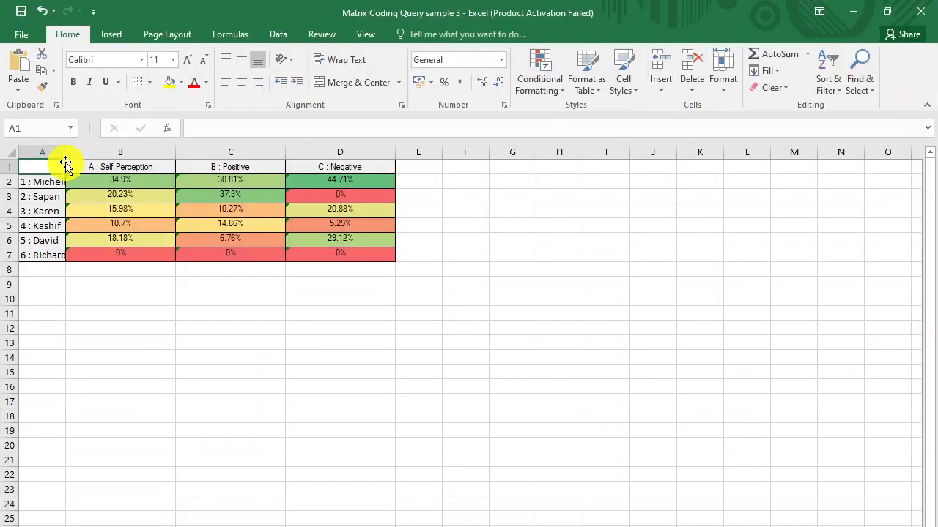
{"action": "left_click_drag", "start_coordinate": [64, 155], "coordinate": [176, 154]}
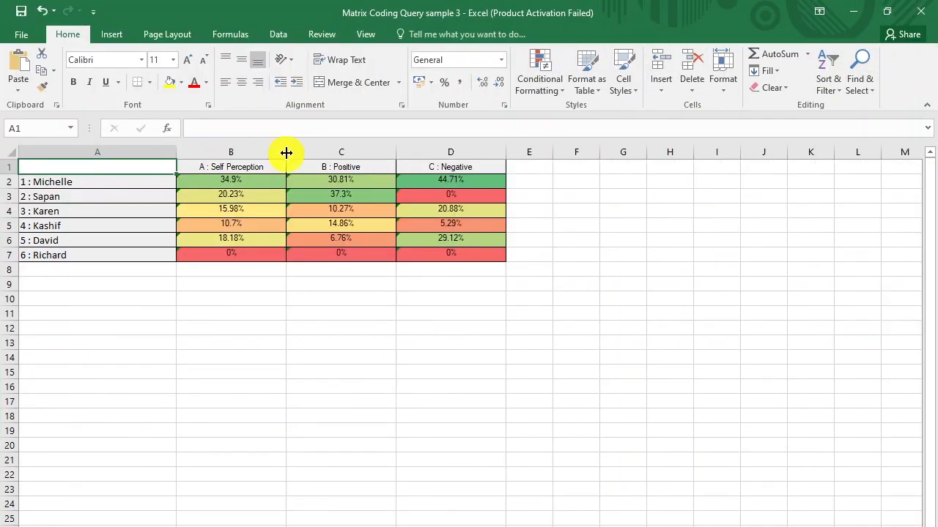
{"action": "left_click_drag", "start_coordinate": [287, 152], "coordinate": [356, 152]}
Add a Total row in row 8 below the matrix, with 100% in each of columns B to D
{"action": "left_click", "coordinate": [51, 269]}
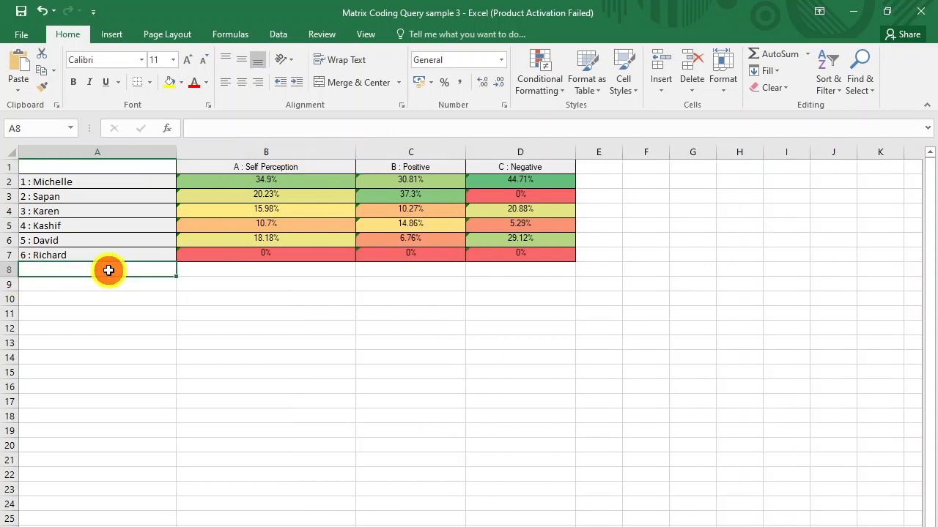
{"action": "type", "text": "Tota"}
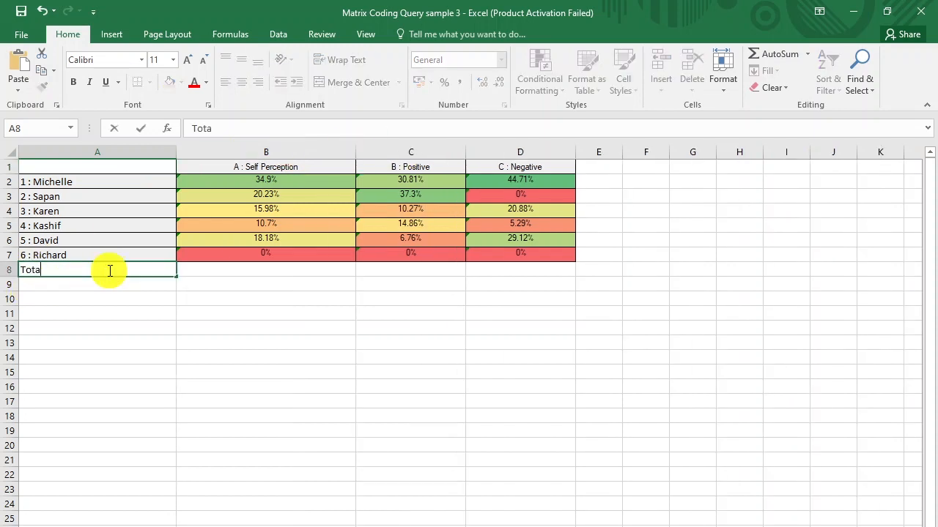
{"action": "type", "text": "l"}
{"action": "left_click", "coordinate": [208, 268]}
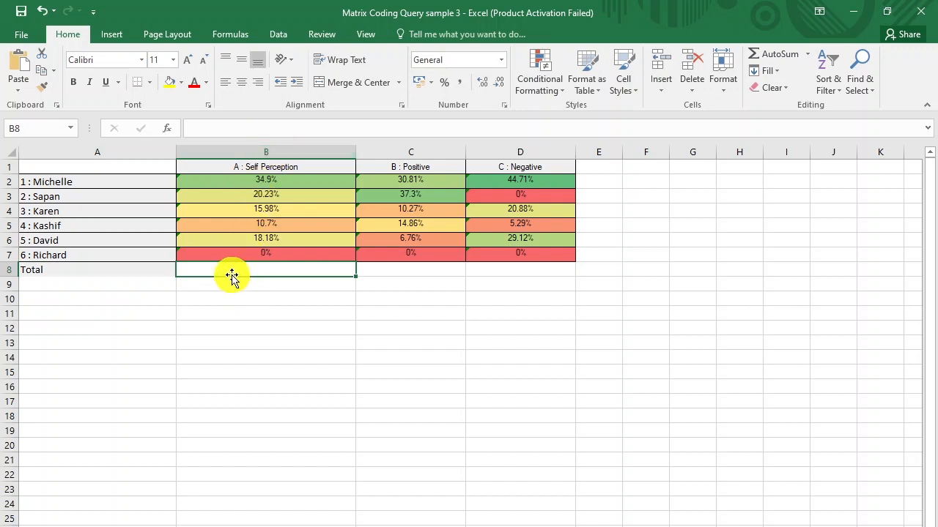
{"action": "type", "text": "100"}
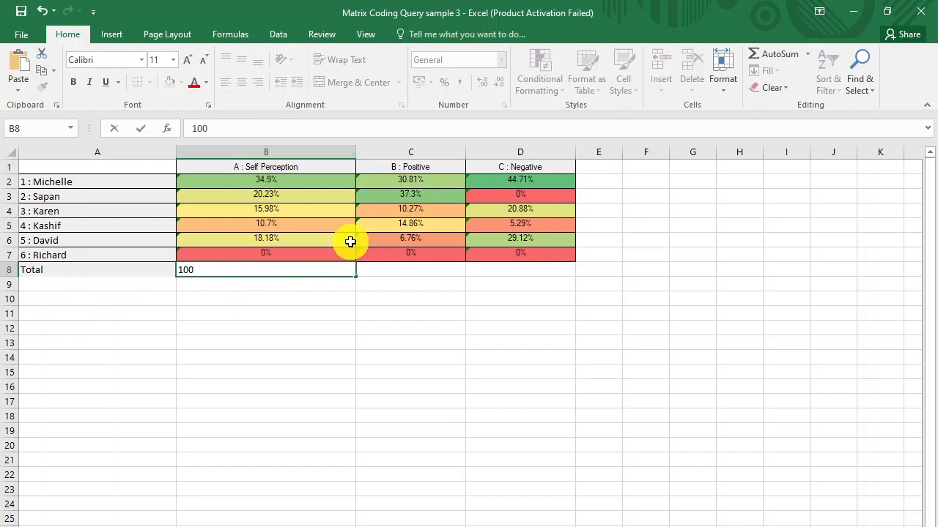
{"action": "type", "text": "%"}
{"action": "left_click_drag", "start_coordinate": [355, 275], "coordinate": [527, 269]}
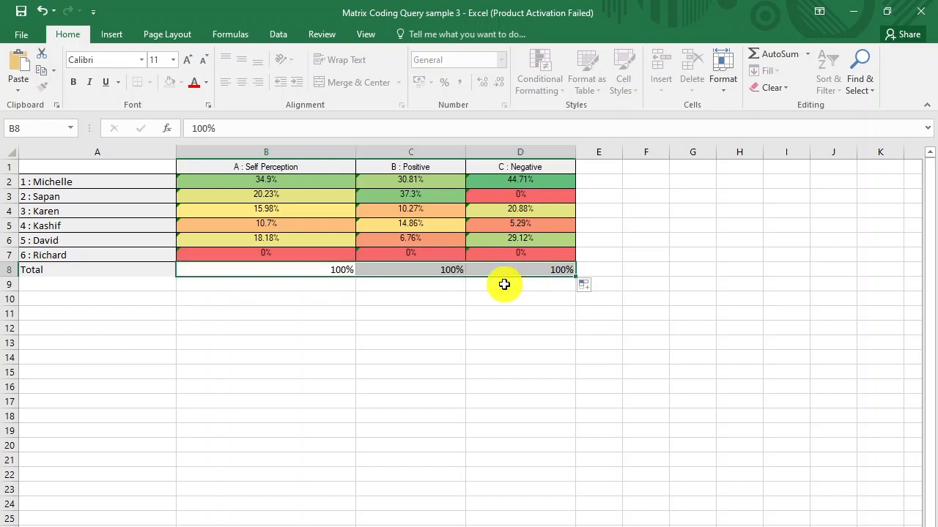
{"action": "left_click", "coordinate": [481, 295]}
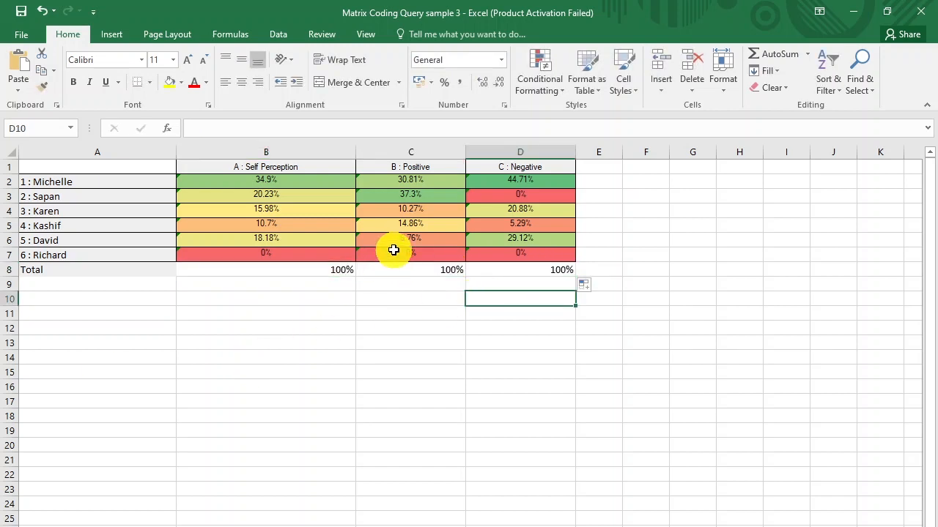